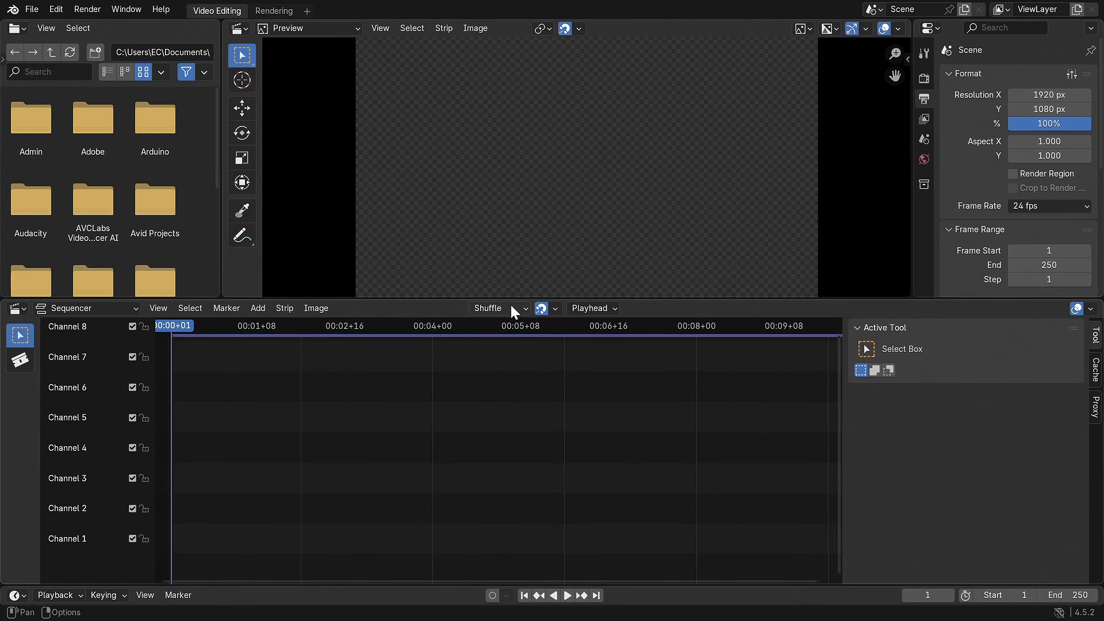
Step: Enlarge the upper editors relative to the sequencer, and widen the file browser and Properties areas
drag(513, 297, 508, 363)
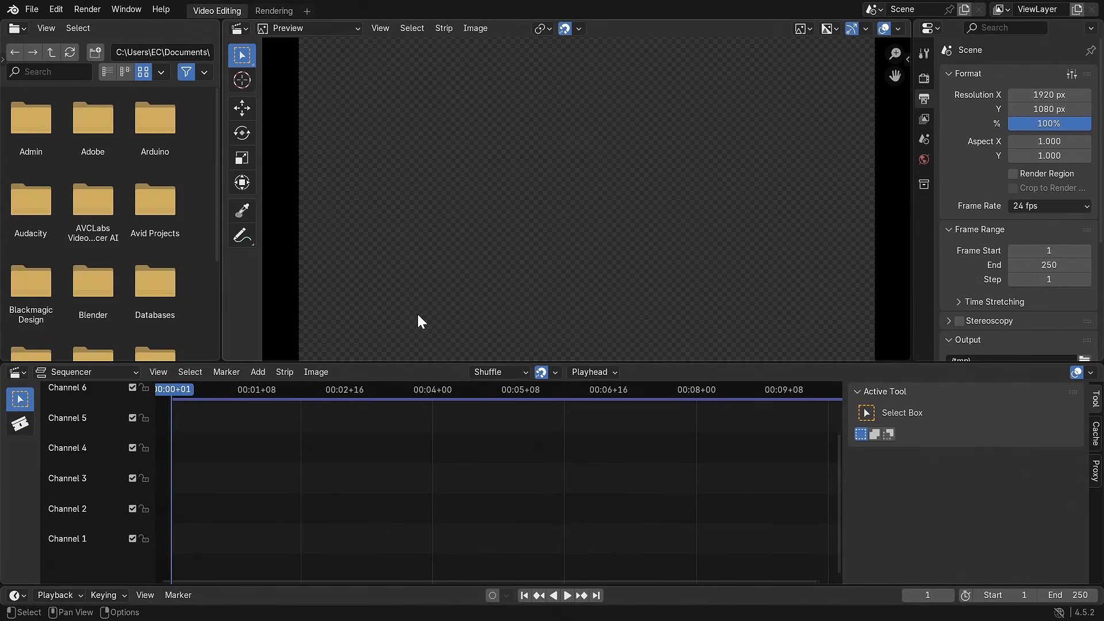
drag(220, 274, 264, 286)
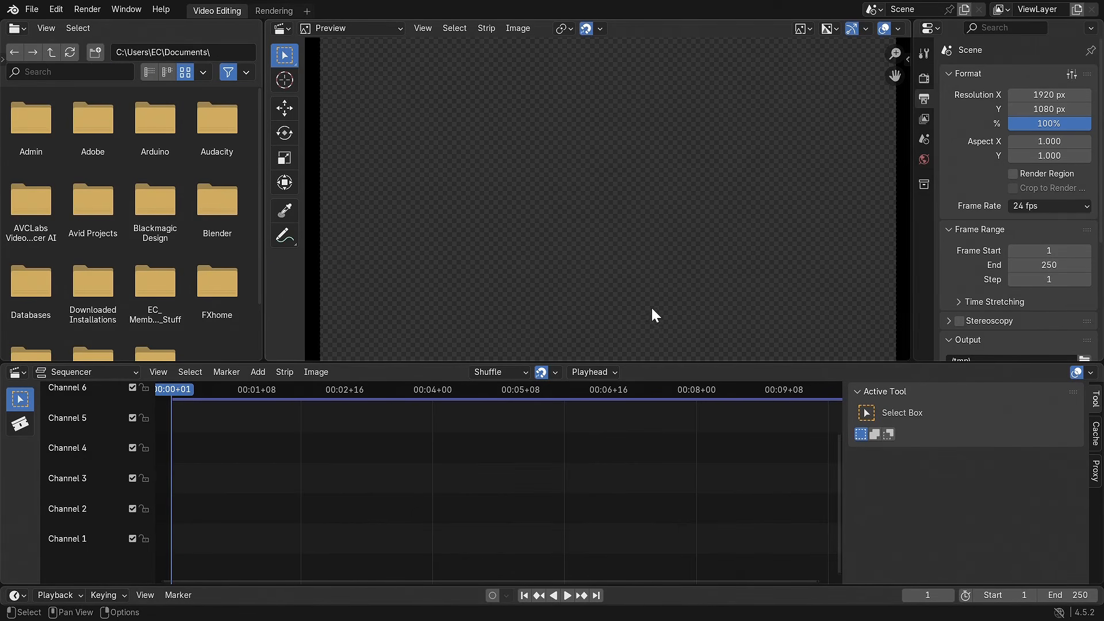
drag(911, 236, 889, 235)
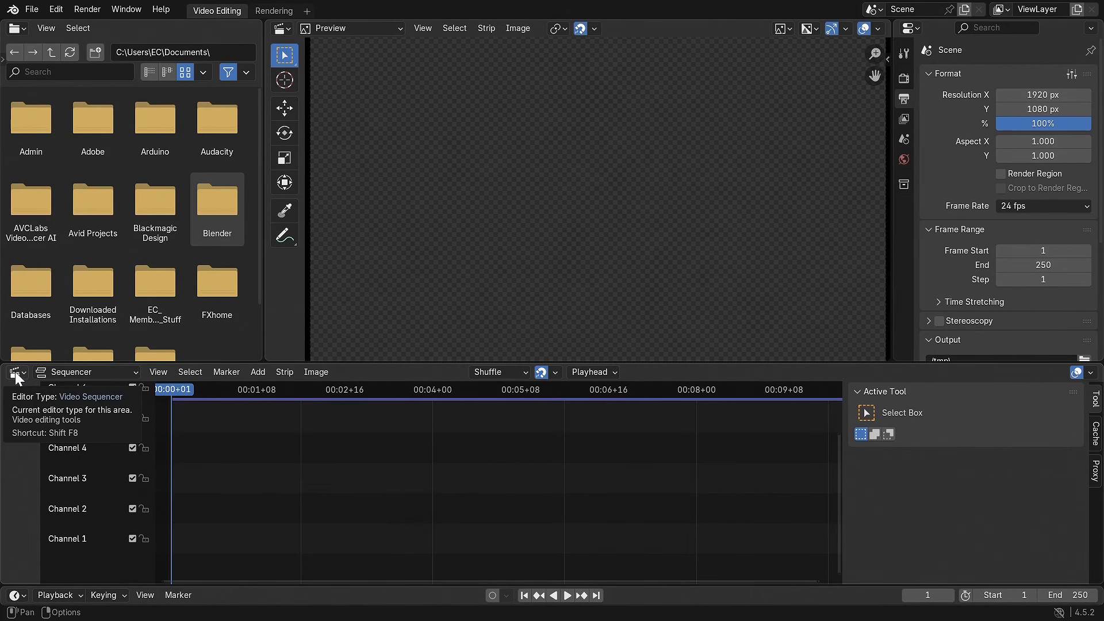
click(106, 374)
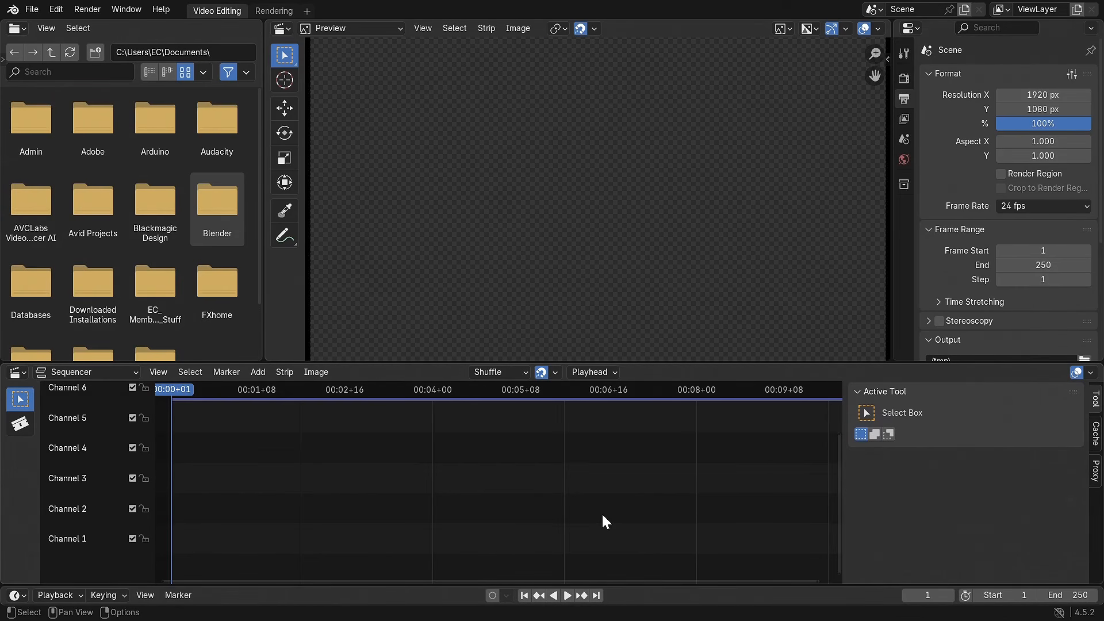
Step: Try adjusting the interface resolution scale with Preferences opened in the Properties area, and switch that area back to Properties
click(908, 29)
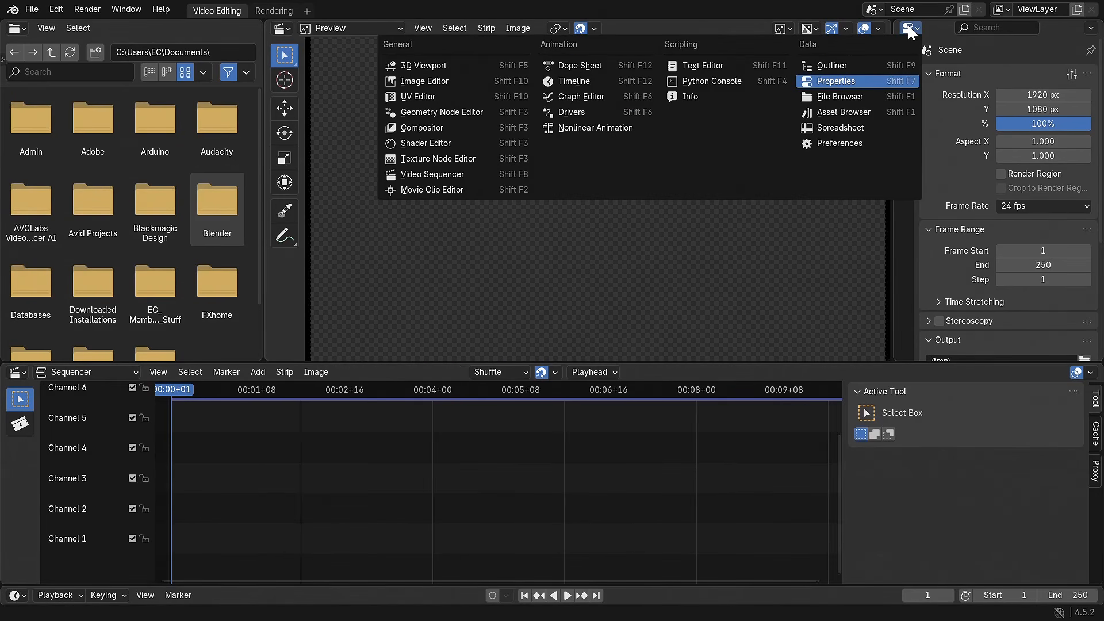
click(861, 141)
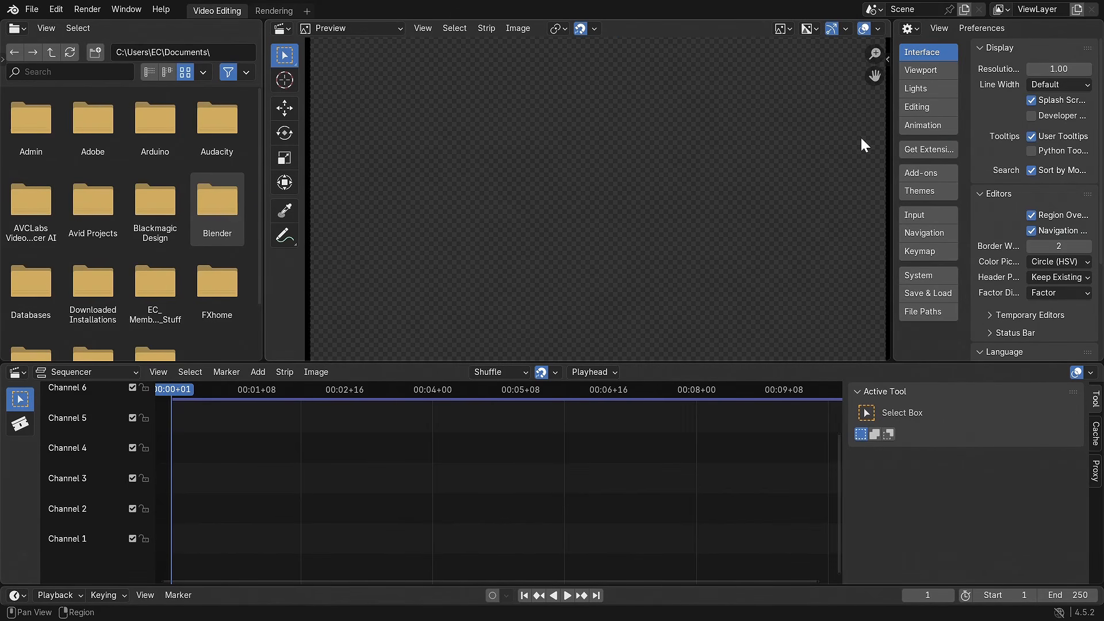
mouse_move(1059, 69)
mouse_down()
mouse_move(958, 64)
mouse_move(1082, 70)
mouse_move(1055, 70)
mouse_up()
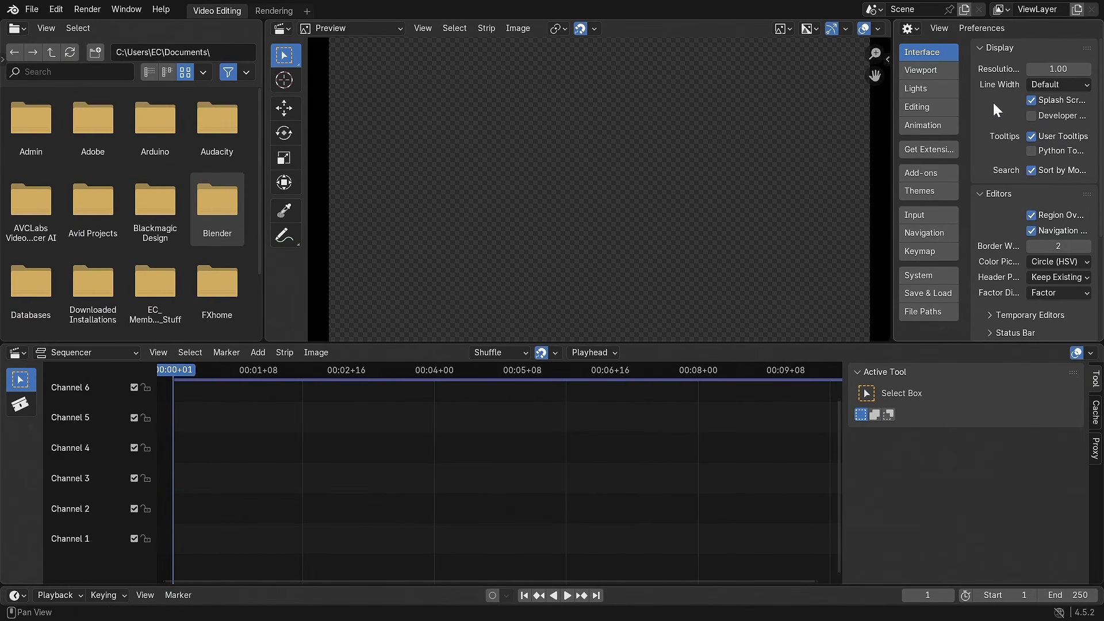
click(911, 29)
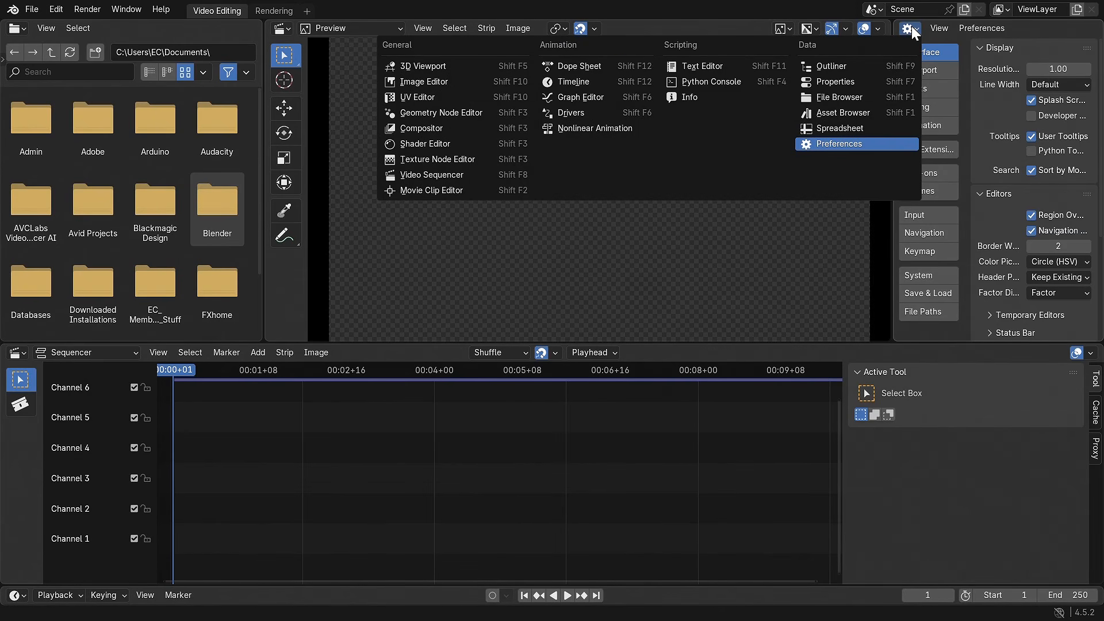
click(834, 82)
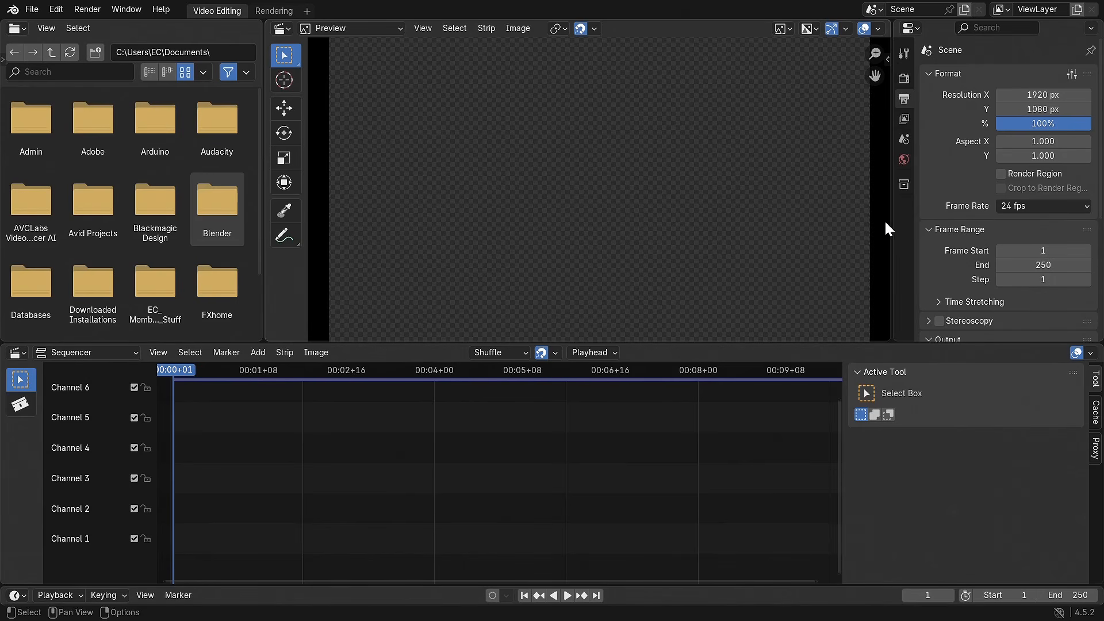
Step: In a widened Properties area, apply the HDTV 1080p format preset and set the frame rate to 25 fps
drag(892, 217, 854, 224)
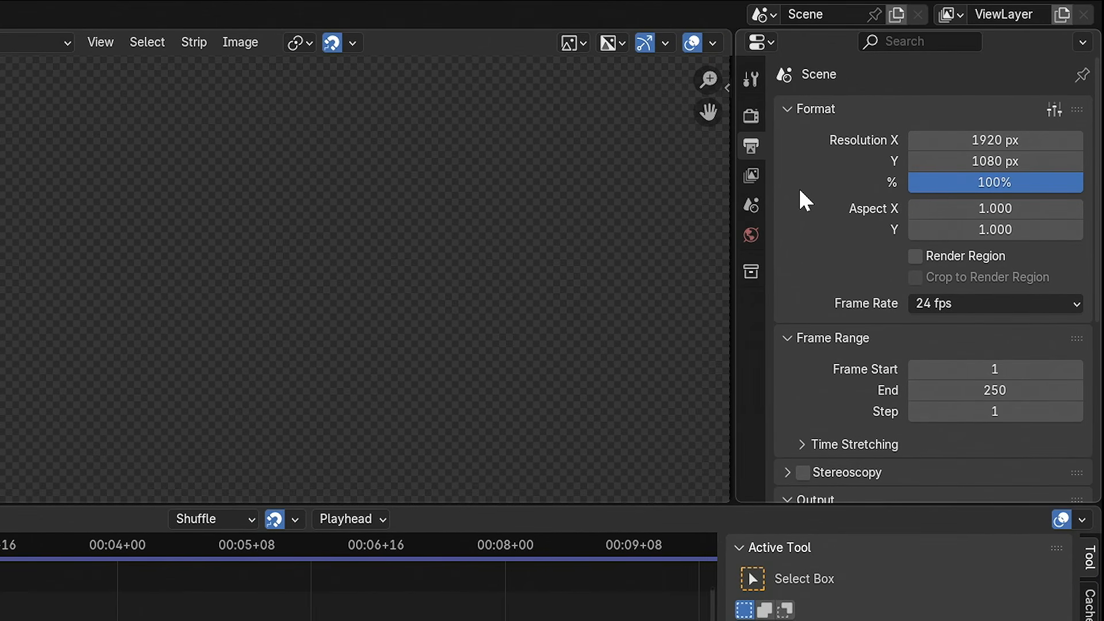
click(1054, 110)
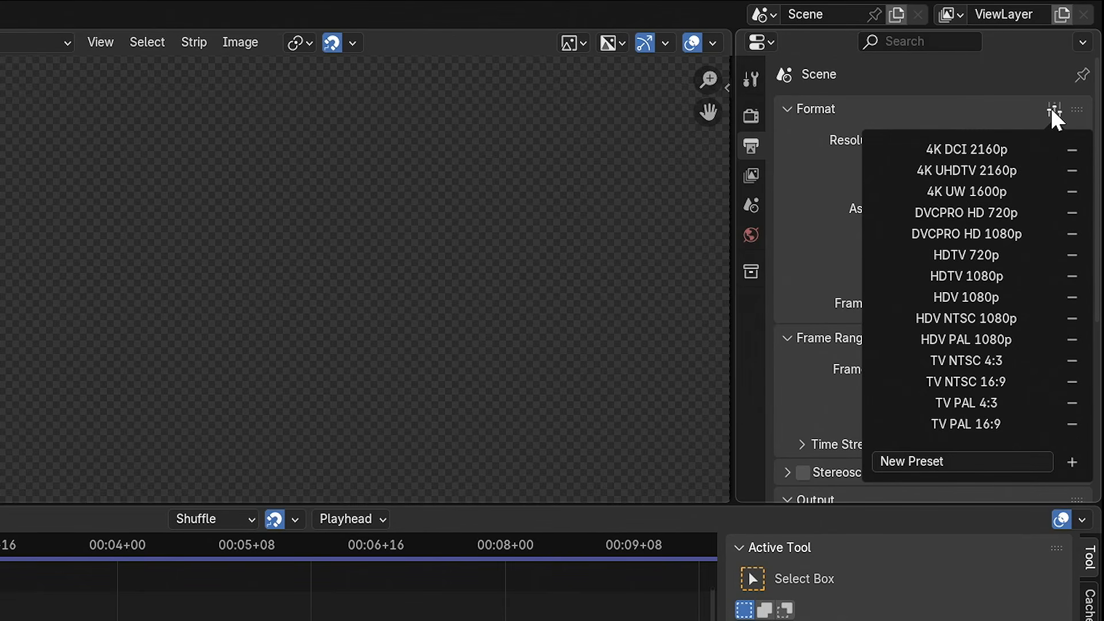
click(1007, 273)
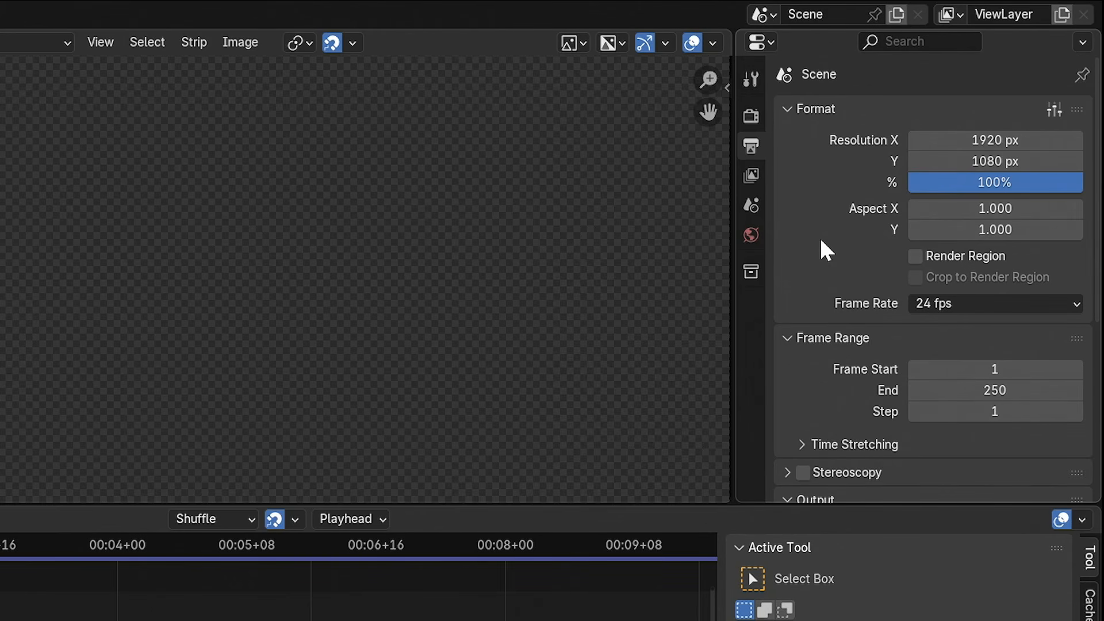
click(956, 303)
click(964, 434)
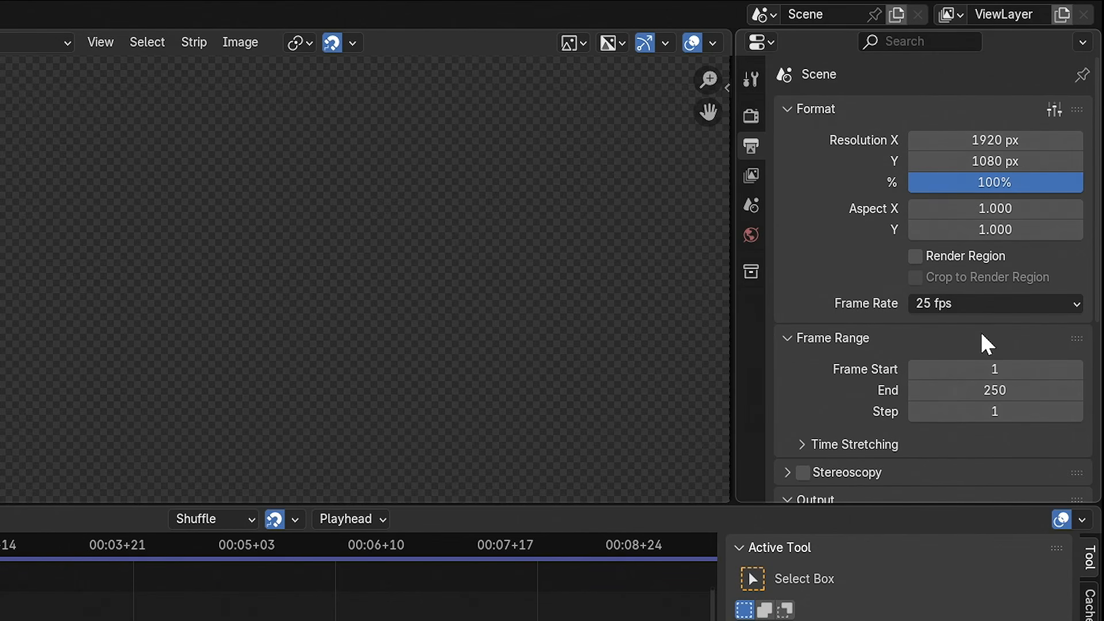
Step: Set the render output to a file named Stanley in D:\Blender\Tutorials\Video_Render
drag(1095, 227, 1081, 437)
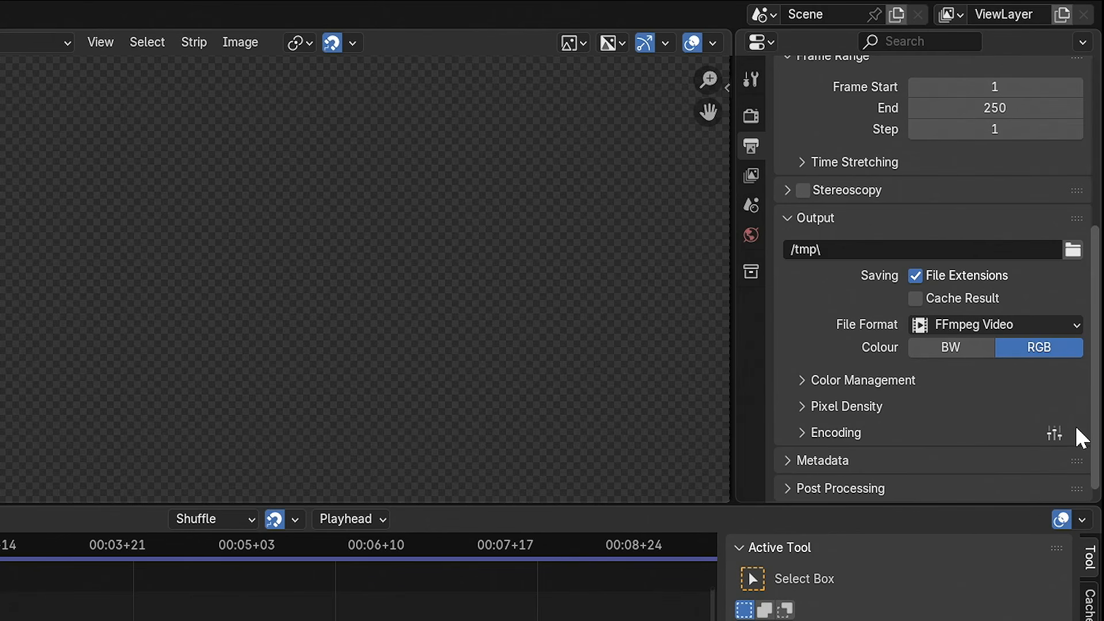
click(1073, 249)
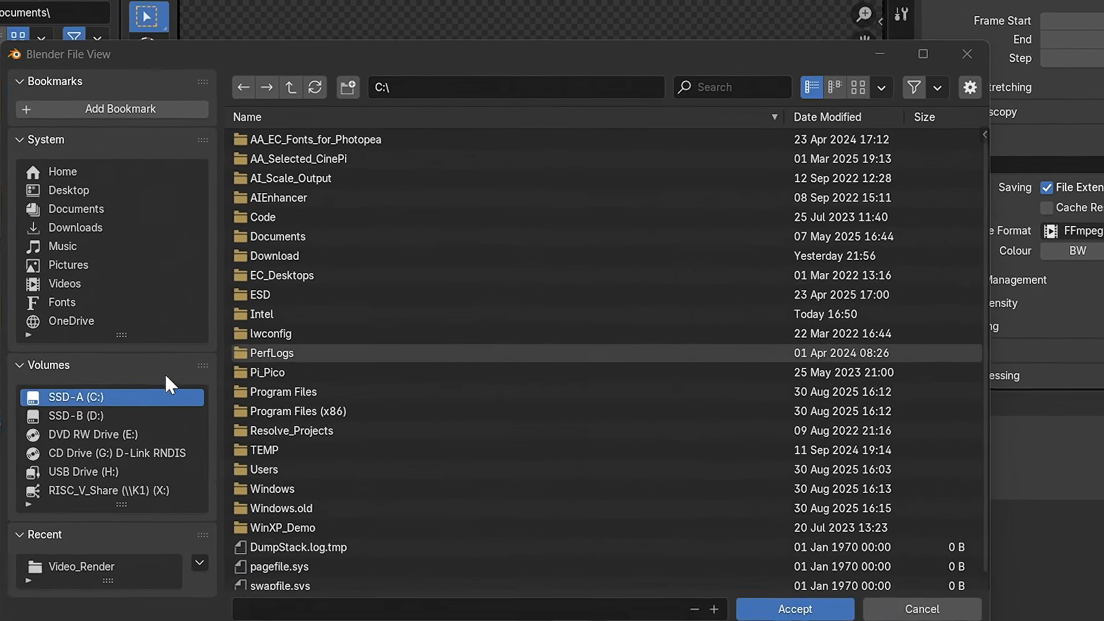
click(112, 416)
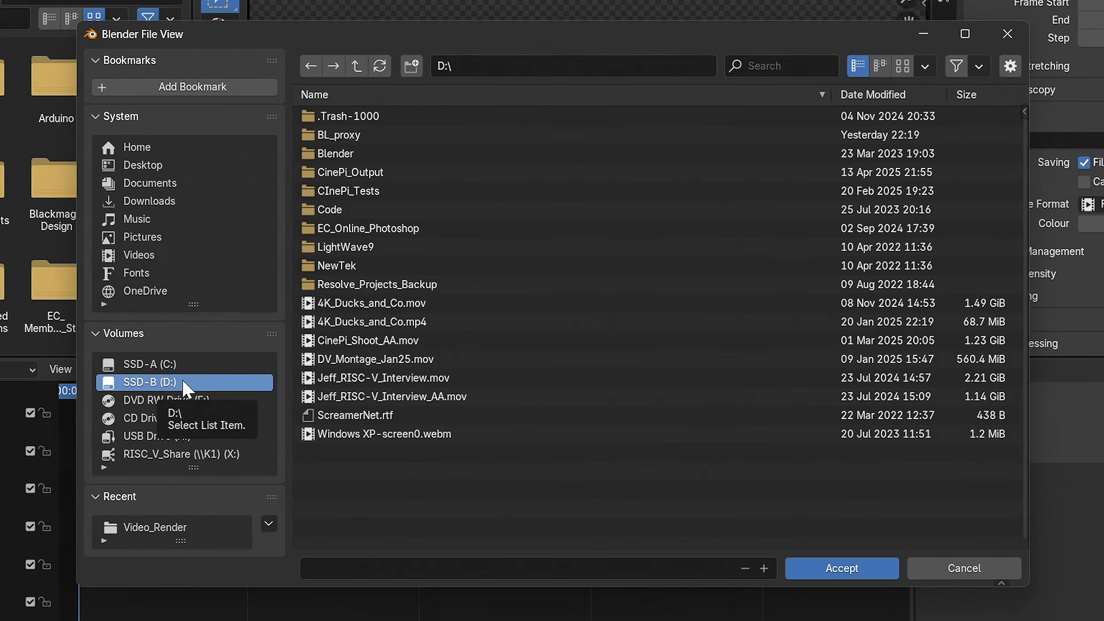
double_click(333, 153)
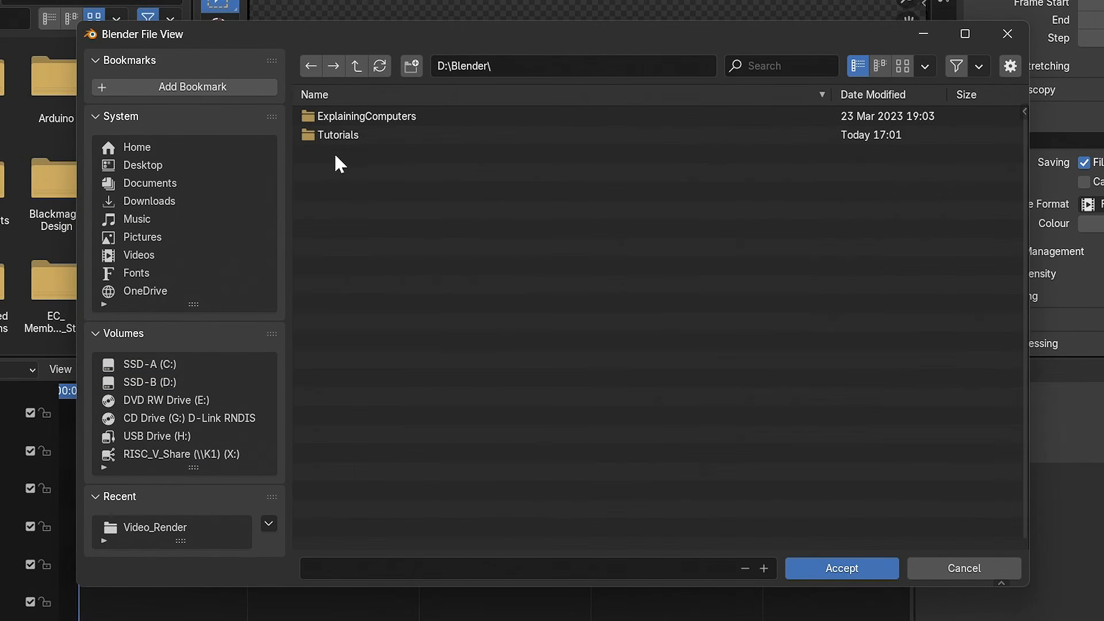
double_click(336, 137)
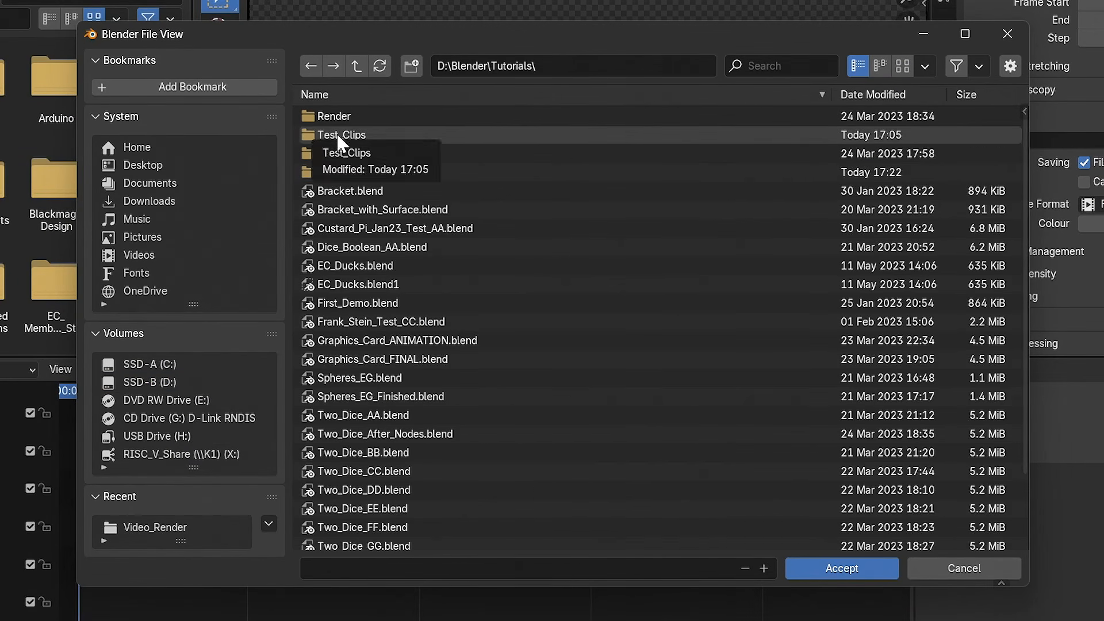
double_click(348, 172)
click(390, 568)
text(Stanley)
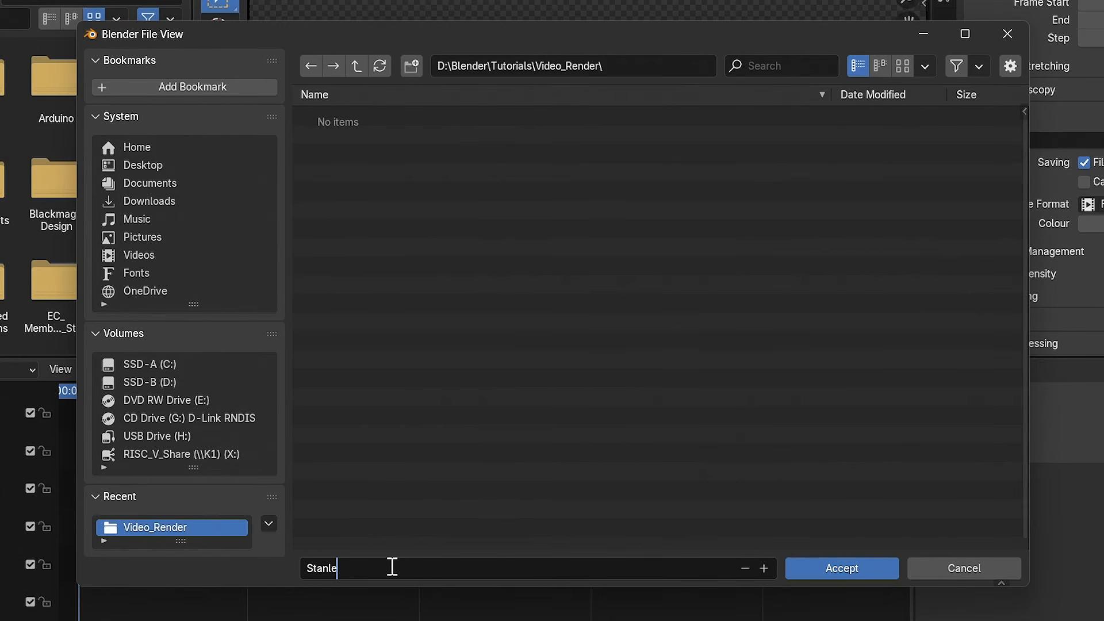
click(828, 564)
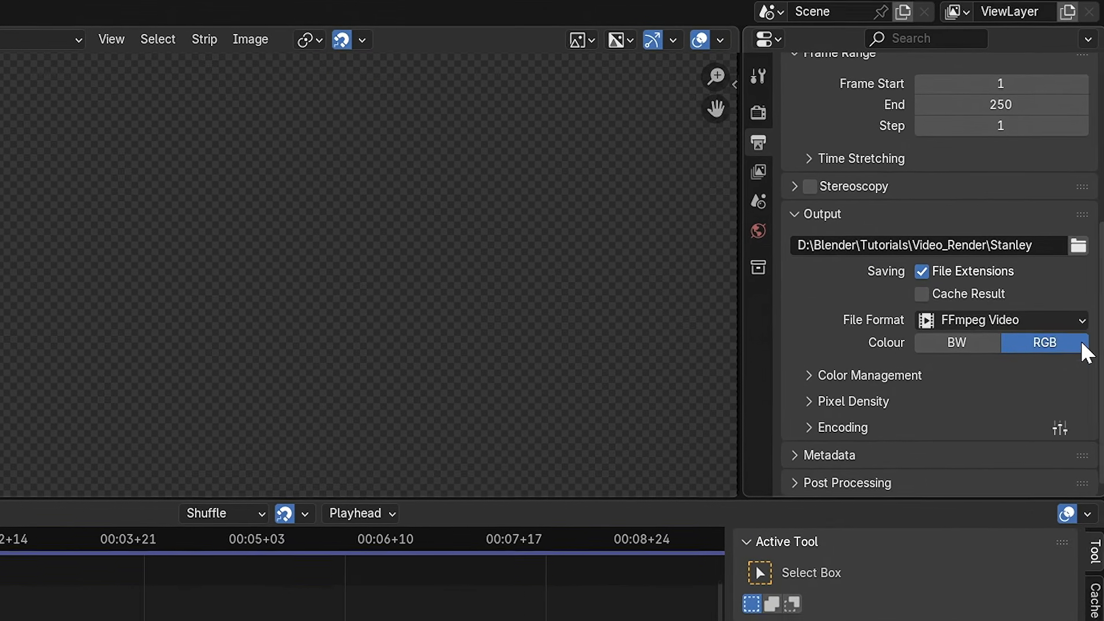
Step: Expand the Encoding settings and review the available output file formats, containers and video codecs
click(1082, 321)
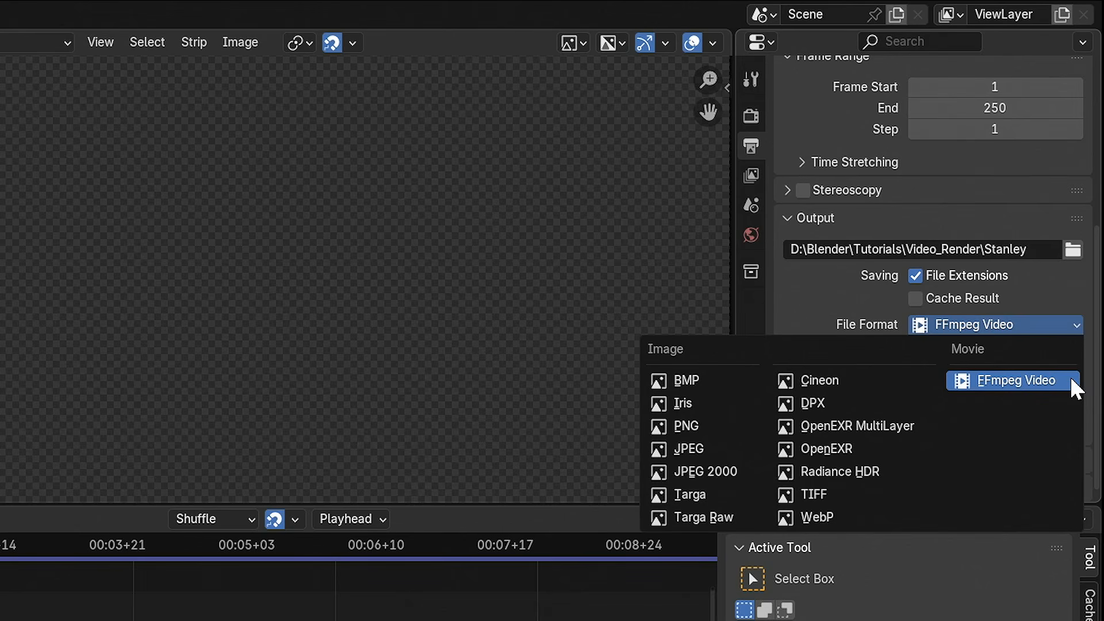
click(1078, 326)
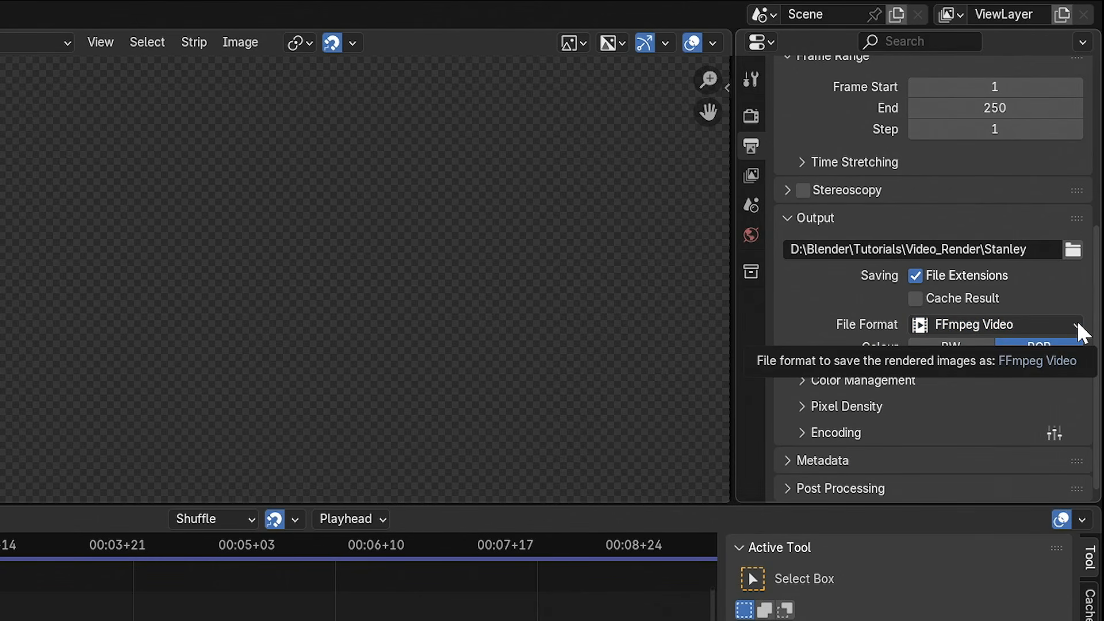
click(803, 435)
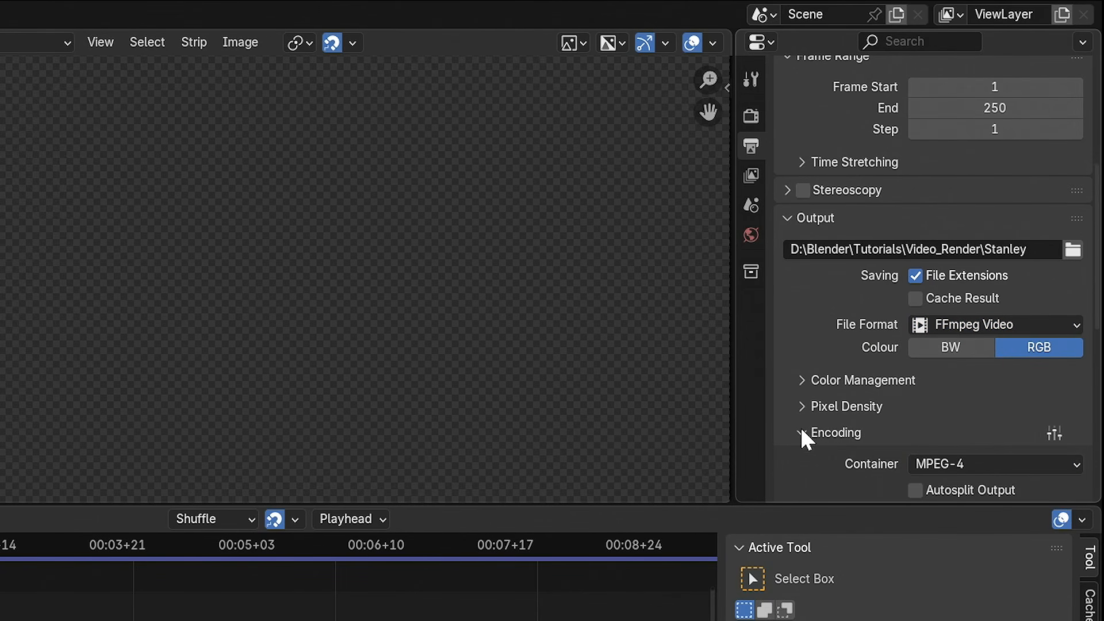
drag(1099, 294, 1098, 397)
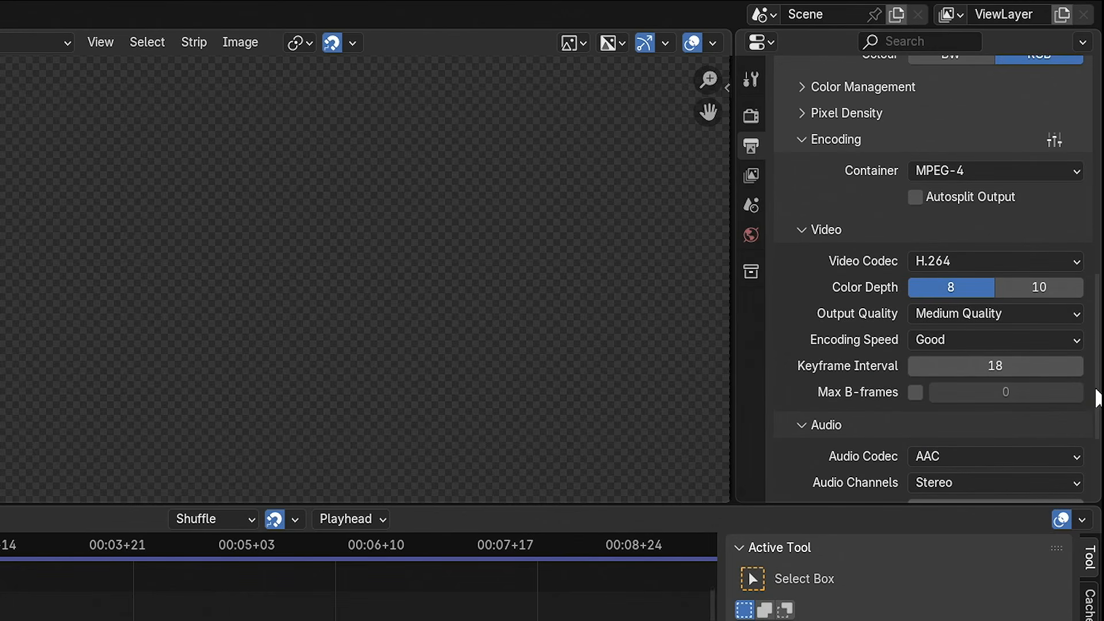
click(1074, 171)
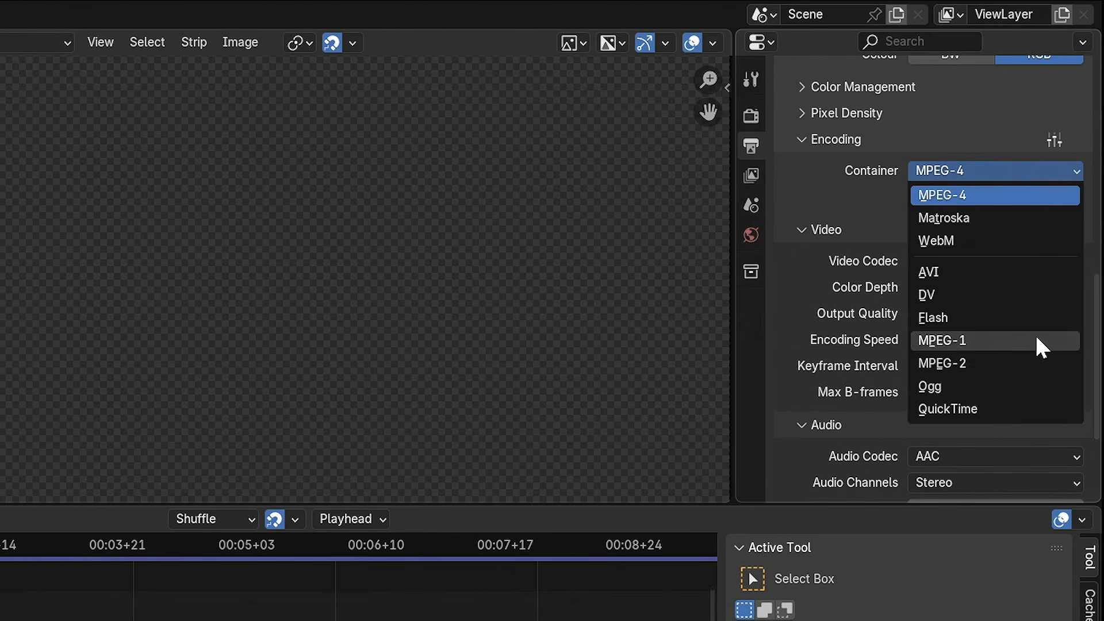
click(1073, 170)
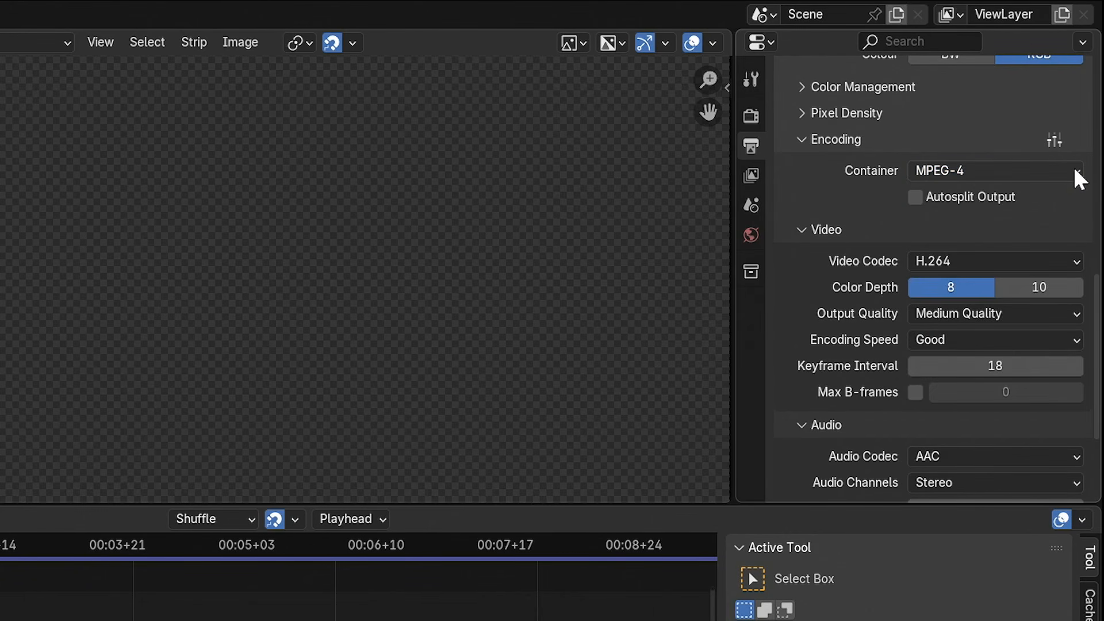
click(1077, 262)
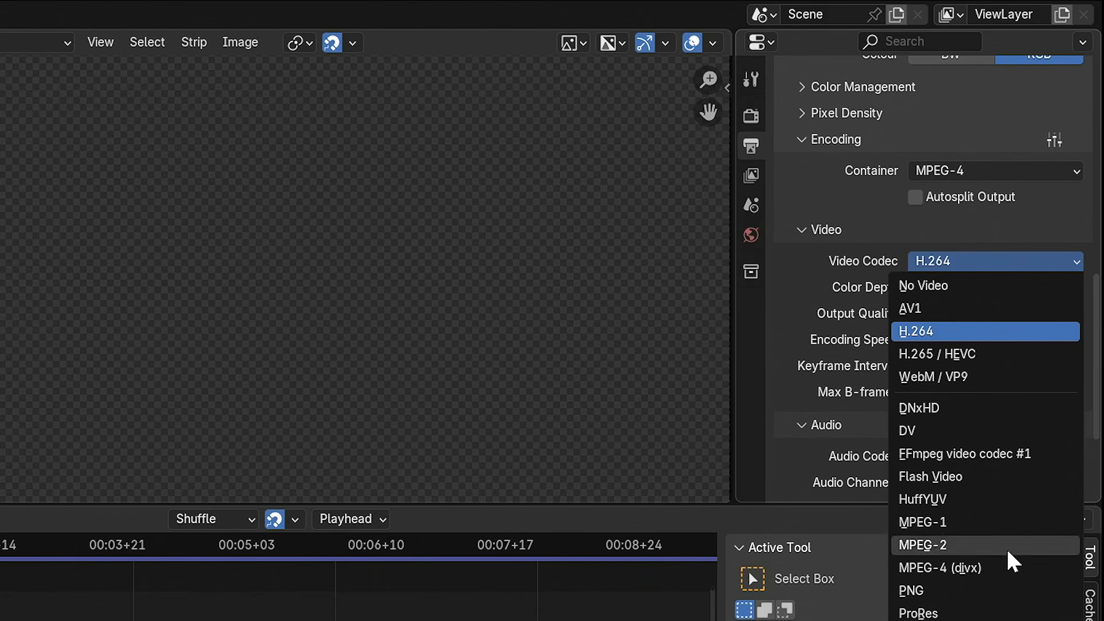
click(1073, 260)
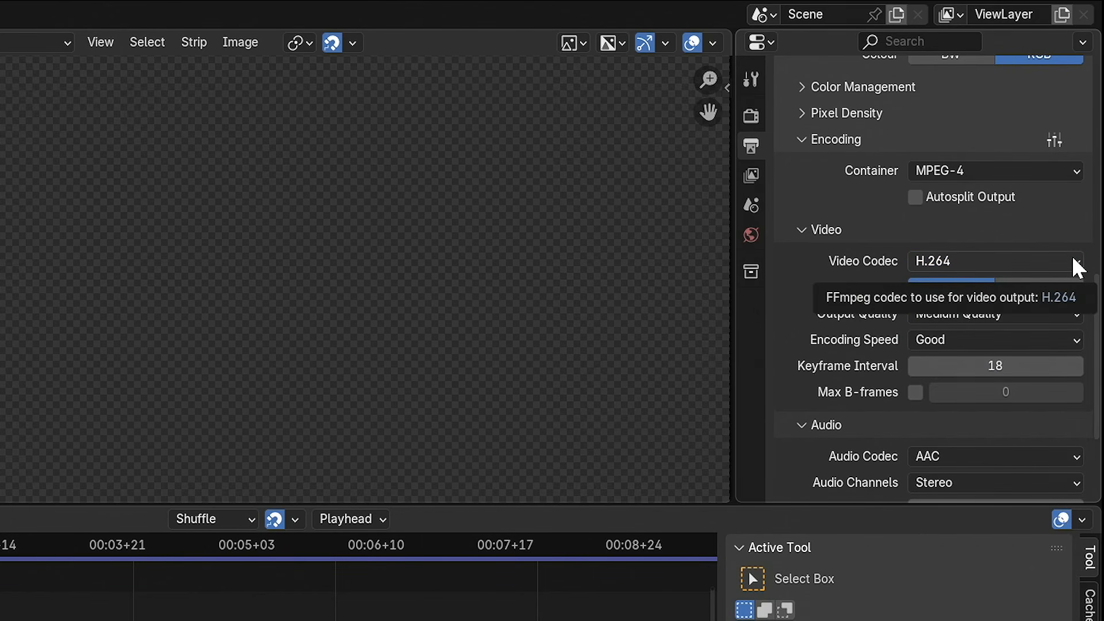
Step: Set the video Output Quality to High Quality and look over the remaining encoding settings
click(1068, 316)
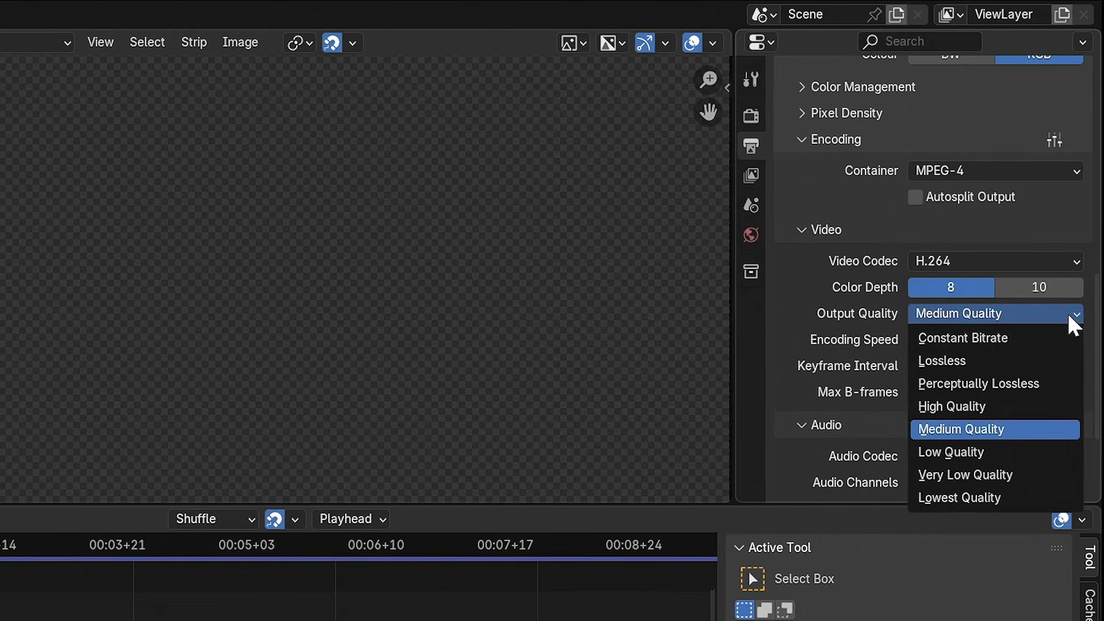
click(1008, 406)
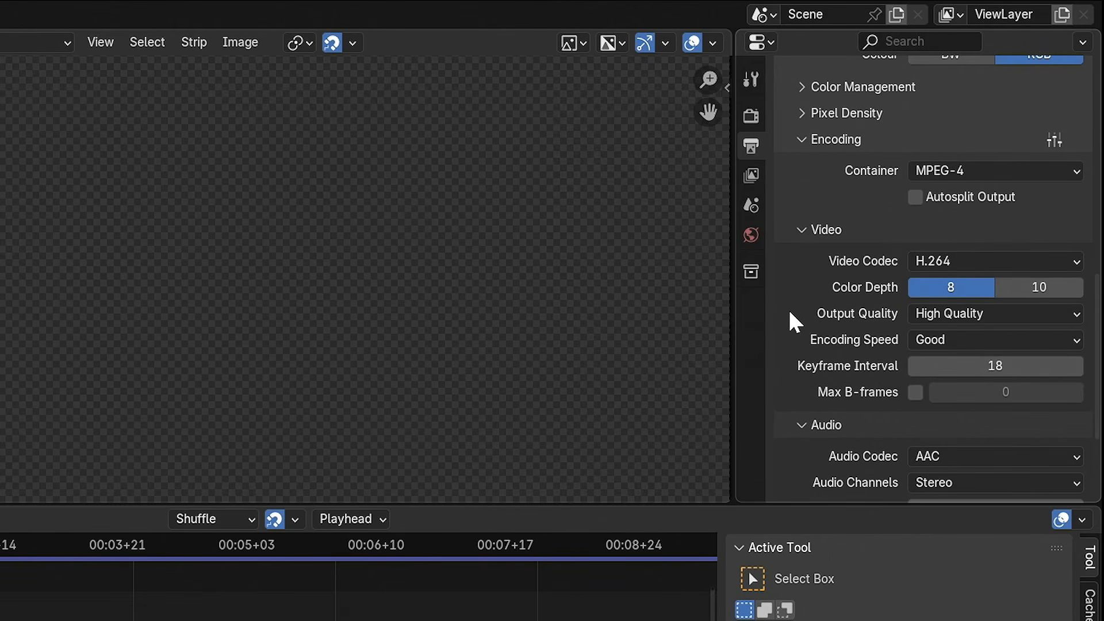
drag(1097, 334, 1099, 384)
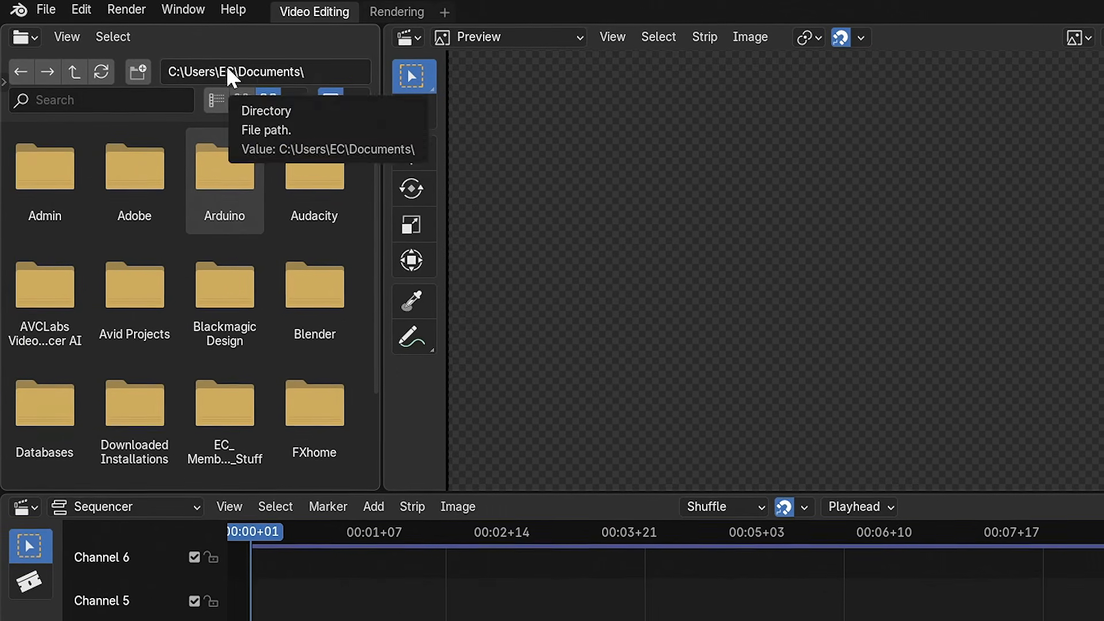
Step: Point the file browser to the SSD-B (D:) drive using the Source List, and hide the list again
click(66, 37)
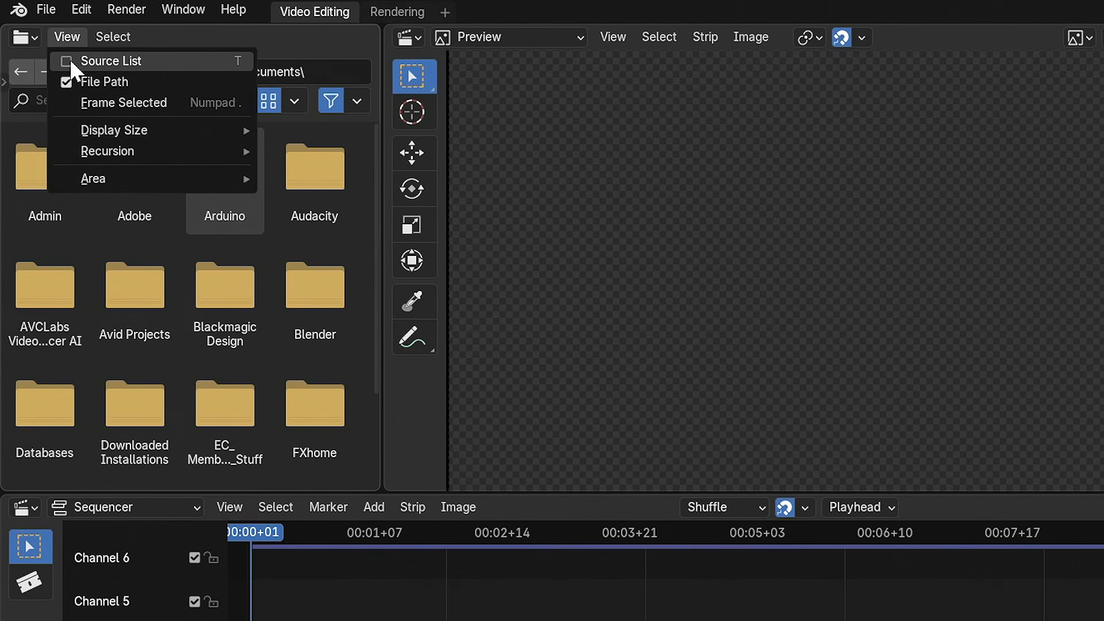
click(71, 59)
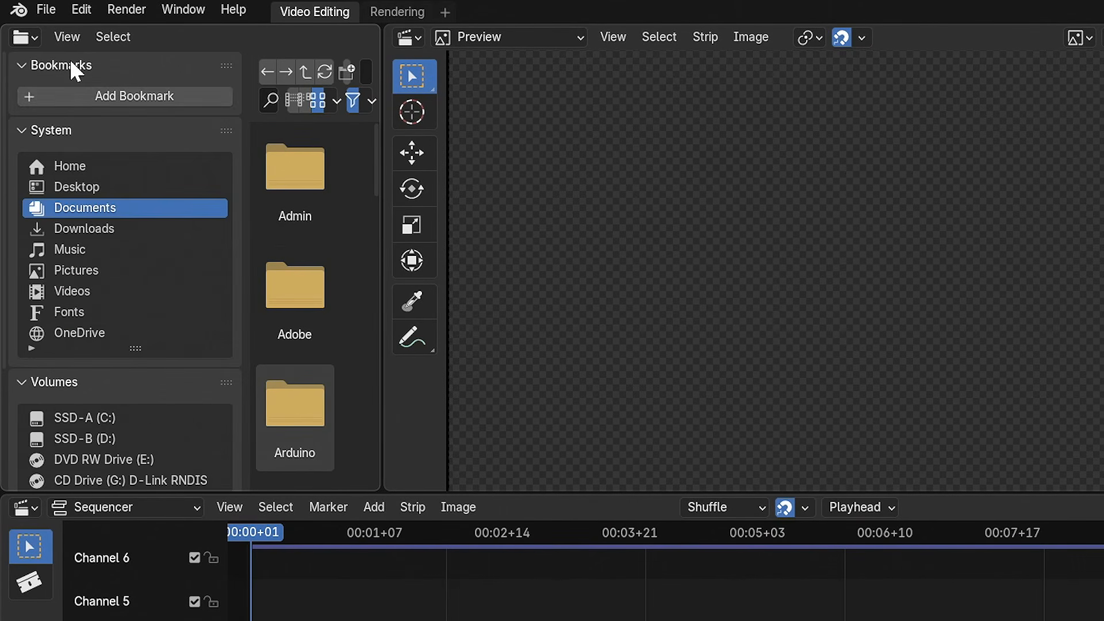
click(104, 439)
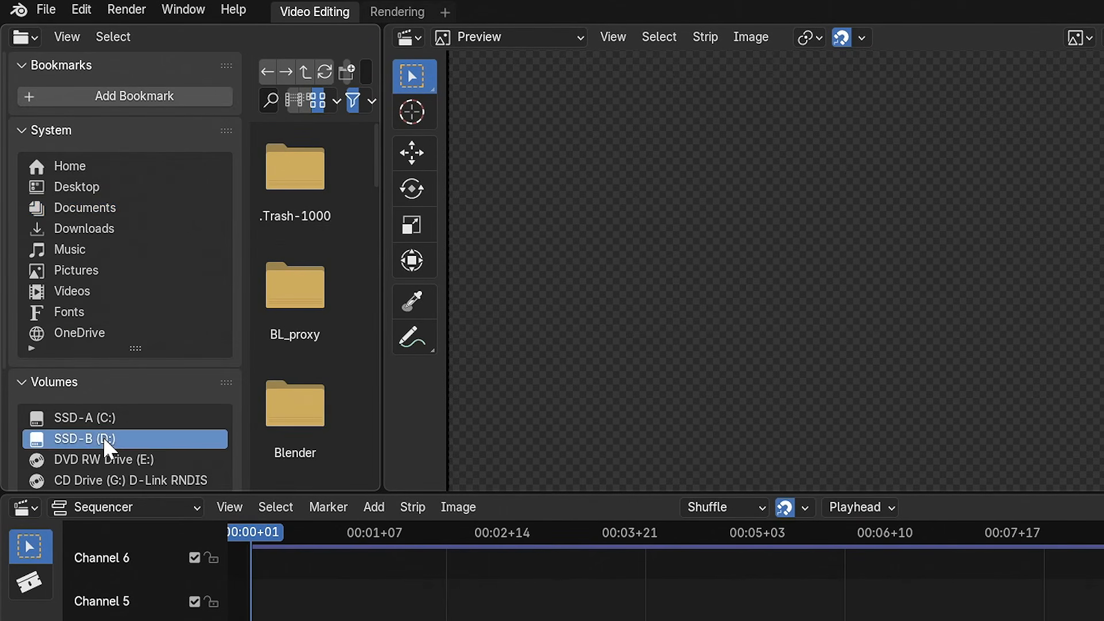
click(67, 38)
click(75, 60)
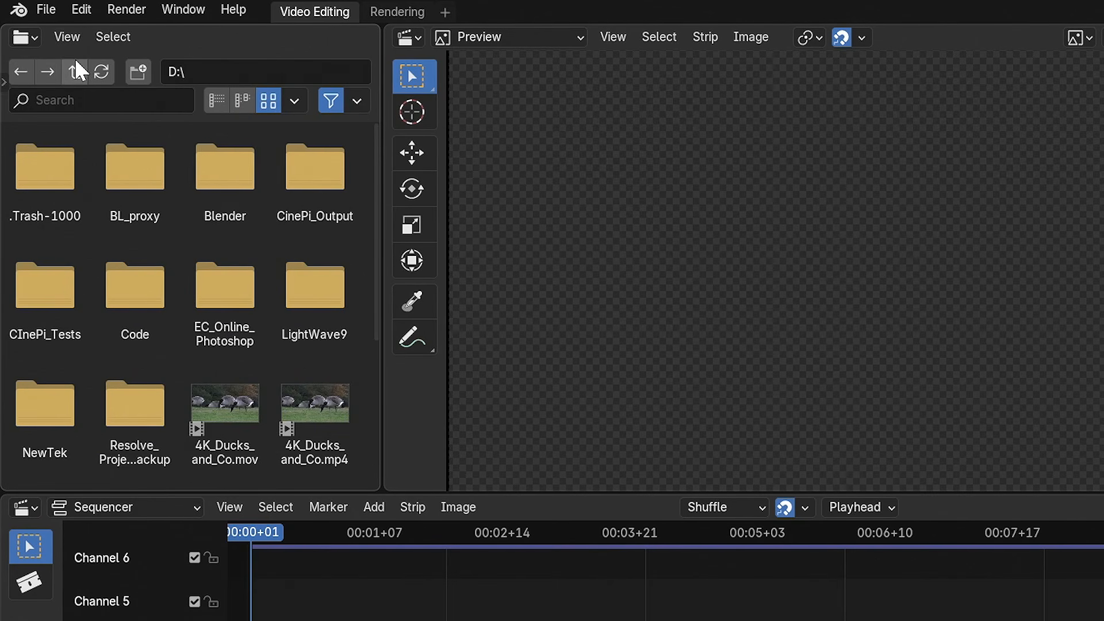
Step: Browse to the D:\Blender\Tutorials\Test_Clips folder in the file browser
click(212, 163)
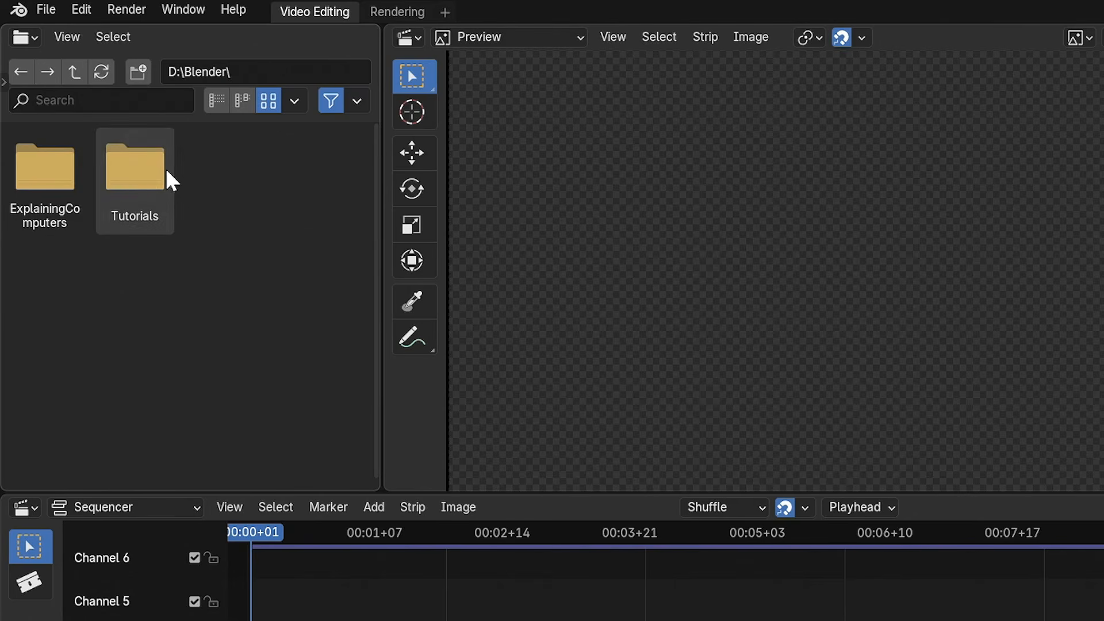
click(146, 175)
click(141, 175)
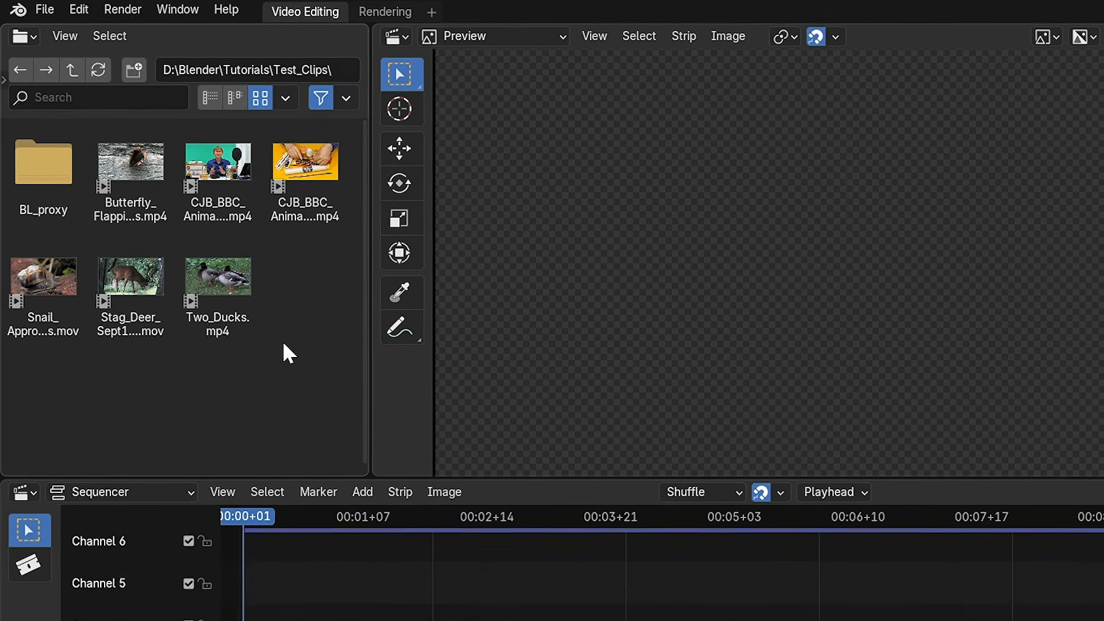
Step: Add CJB_BBC_Animation_Intro.mp4 to sequencer channels 1 and 2, and slide its linked strips to start slightly before the first frame
drag(218, 173, 295, 392)
drag(245, 331, 222, 610)
drag(191, 535, 192, 534)
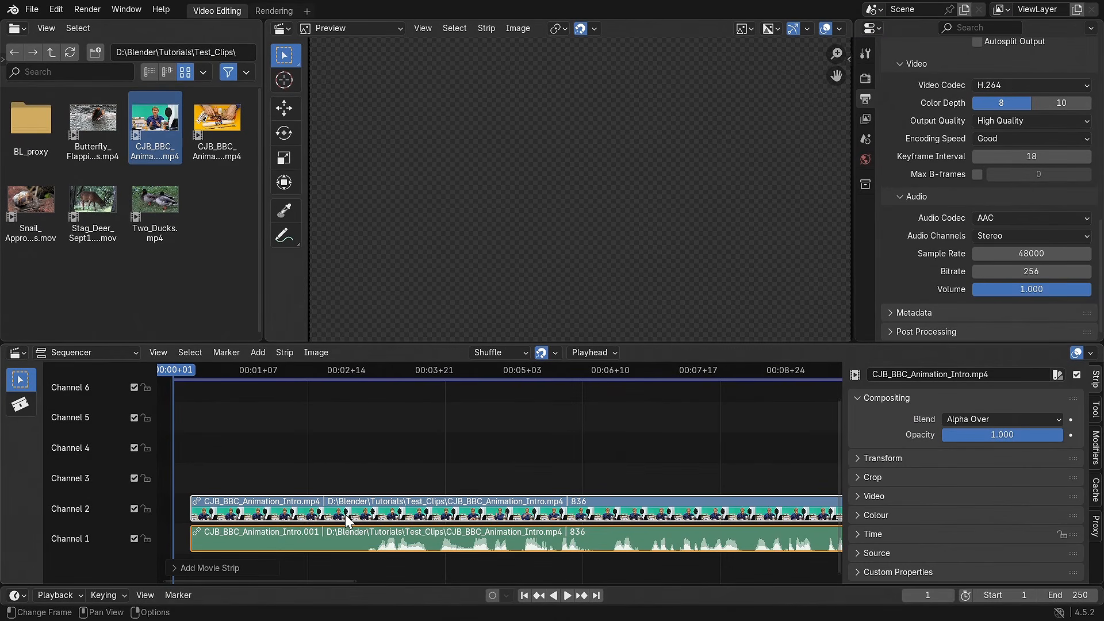
drag(428, 510, 337, 520)
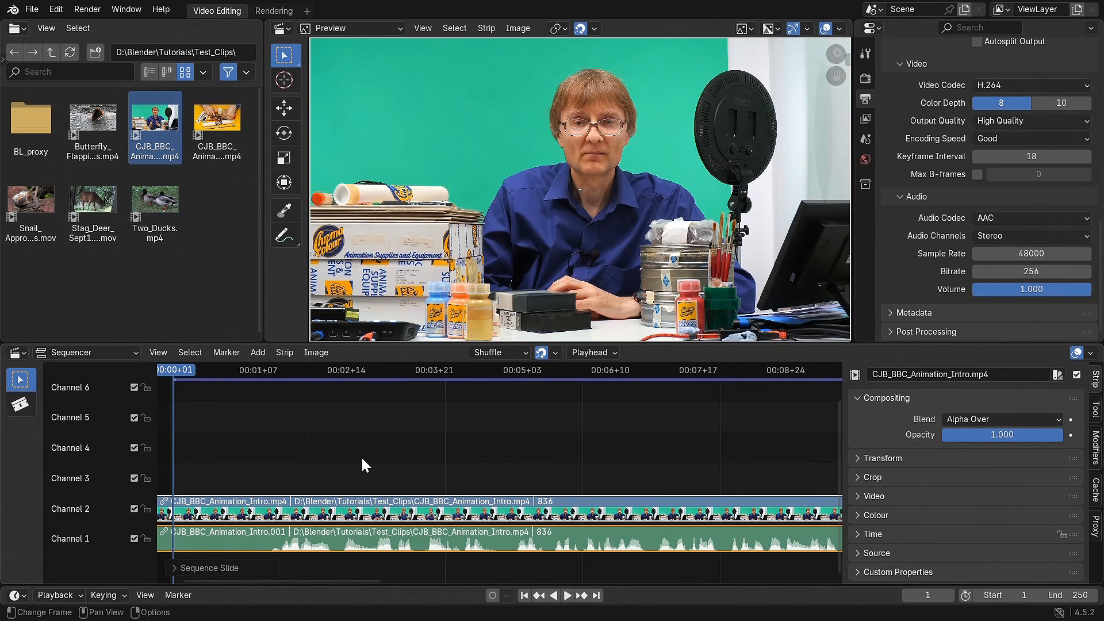
Step: Play and pause the clip in the preview, stopping at about 00:07+00
click(567, 595)
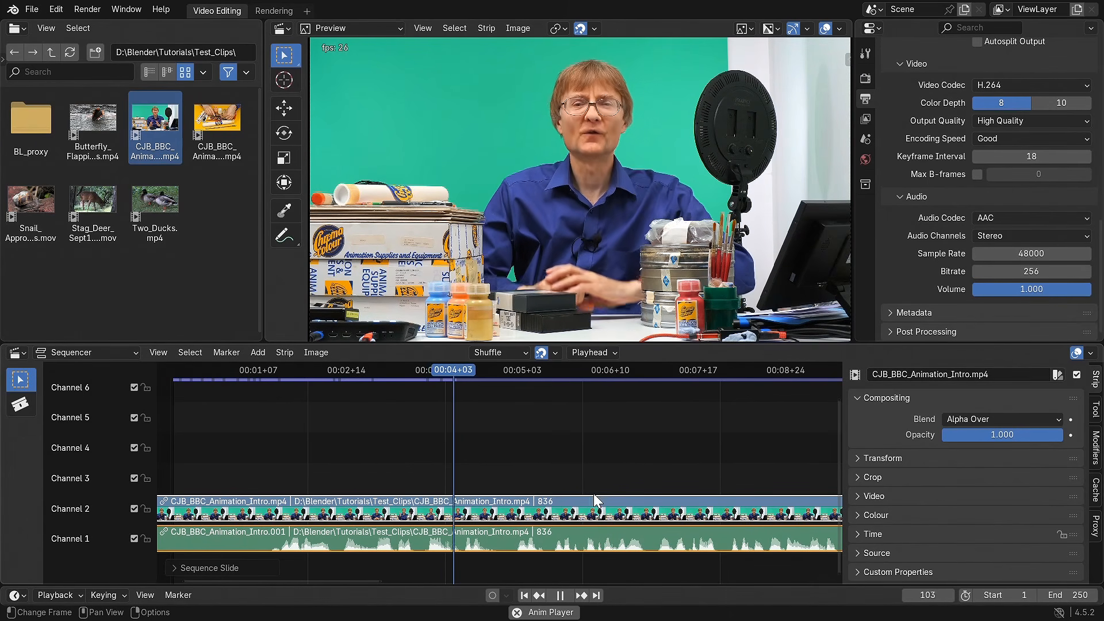
click(560, 595)
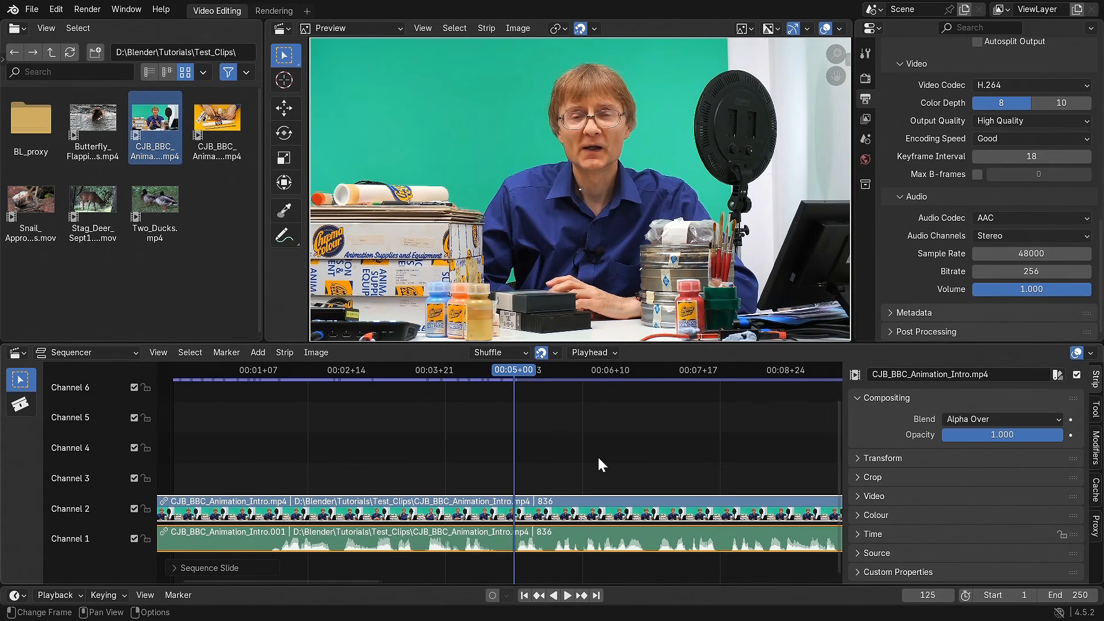
key(space)
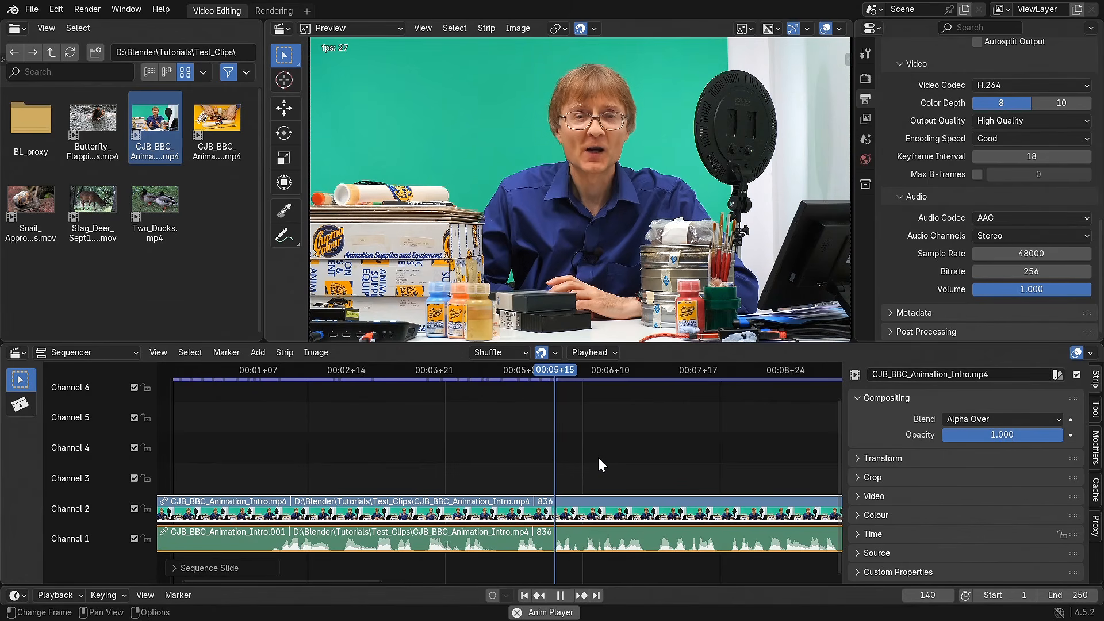
key(space)
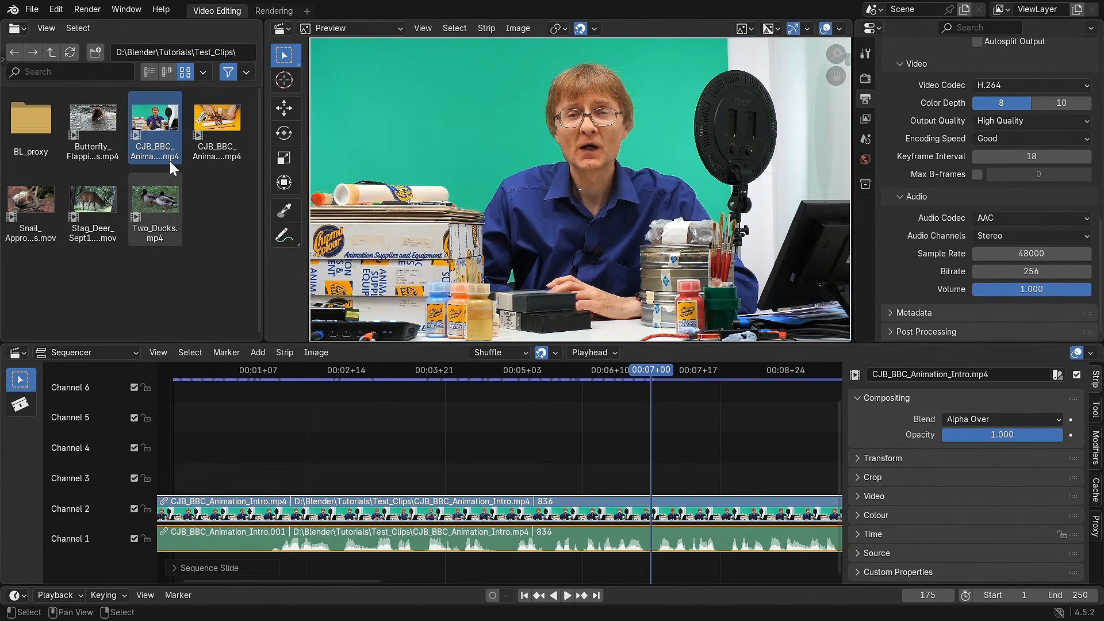
Step: Check the Spacebar Action setting in the Keymap preferences and close the preferences
click(55, 10)
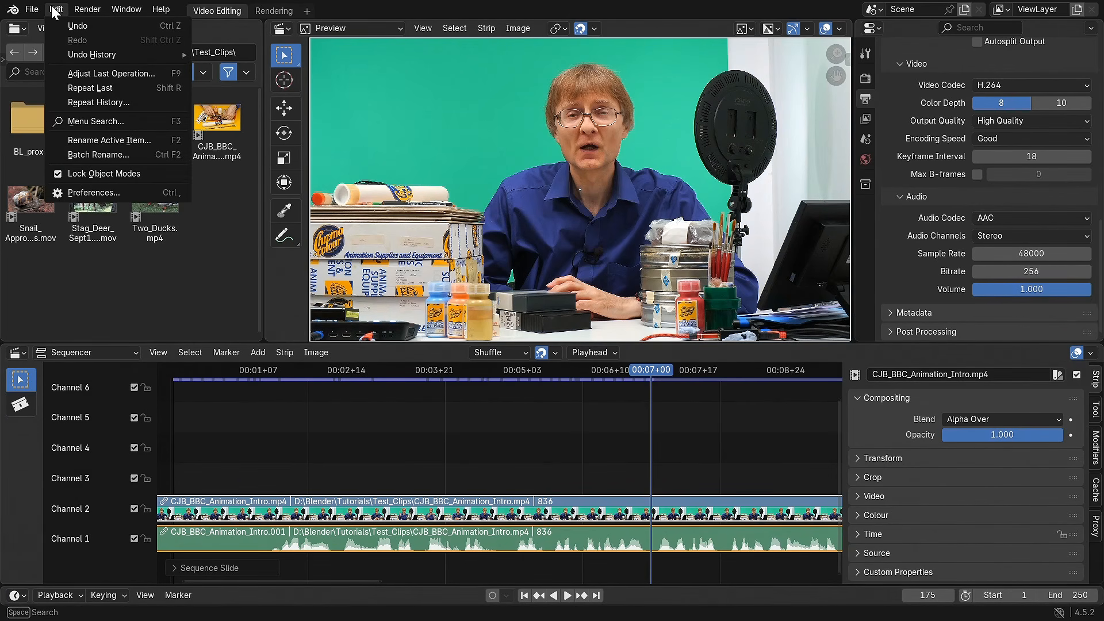
click(122, 192)
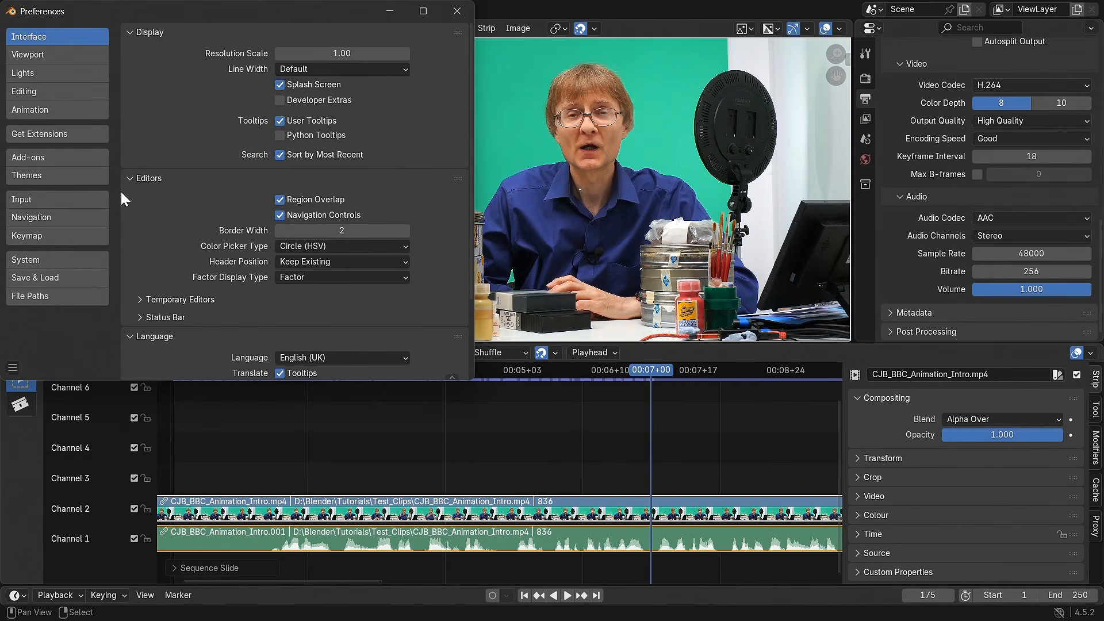
click(60, 235)
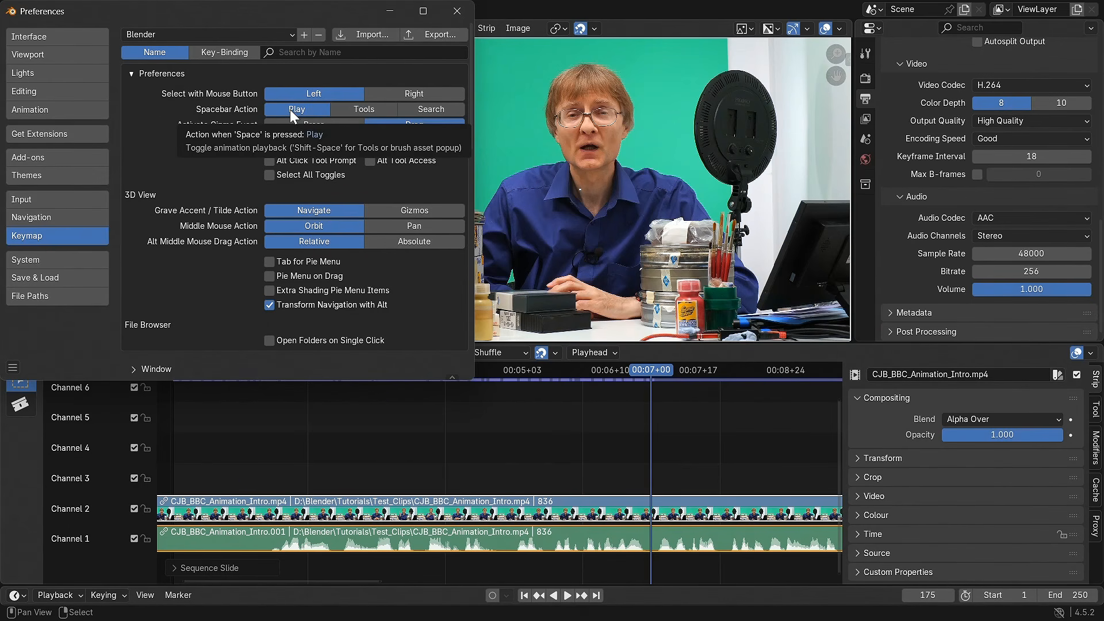
click(456, 11)
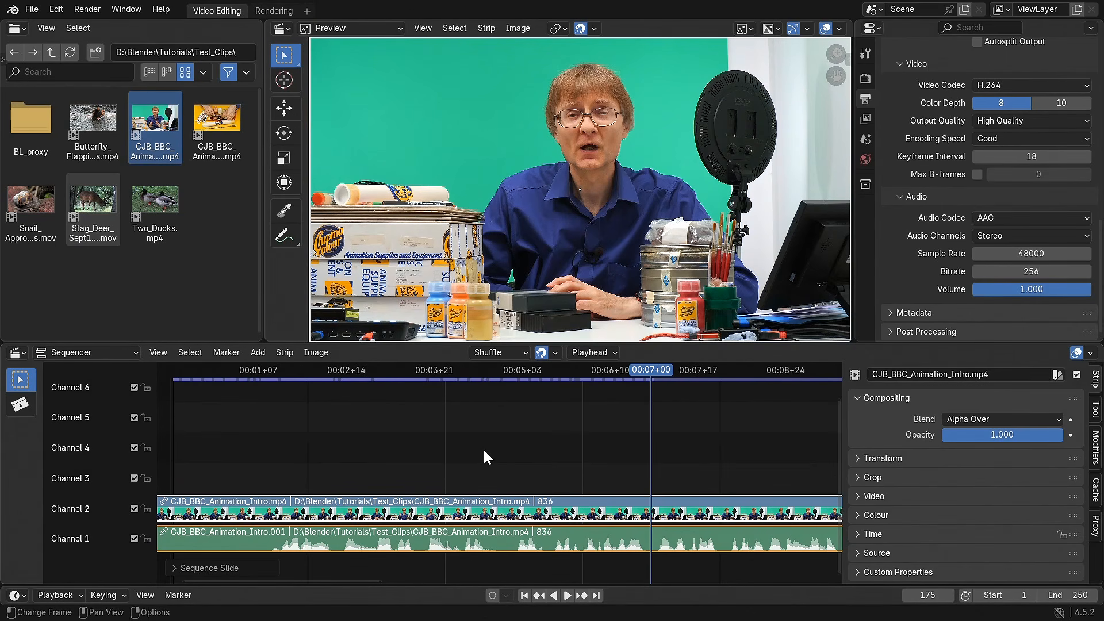
Step: Enable audio Scrubbing in the playback settings and scrub the playhead from about 00:03+04 to 00:06+04
drag(654, 370, 388, 427)
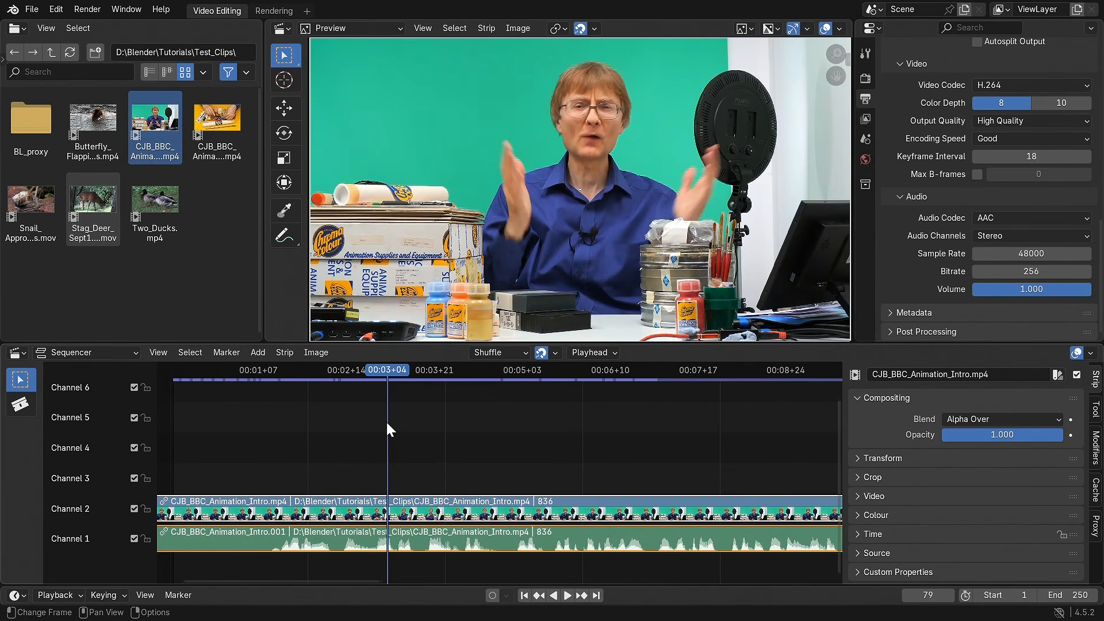
click(71, 596)
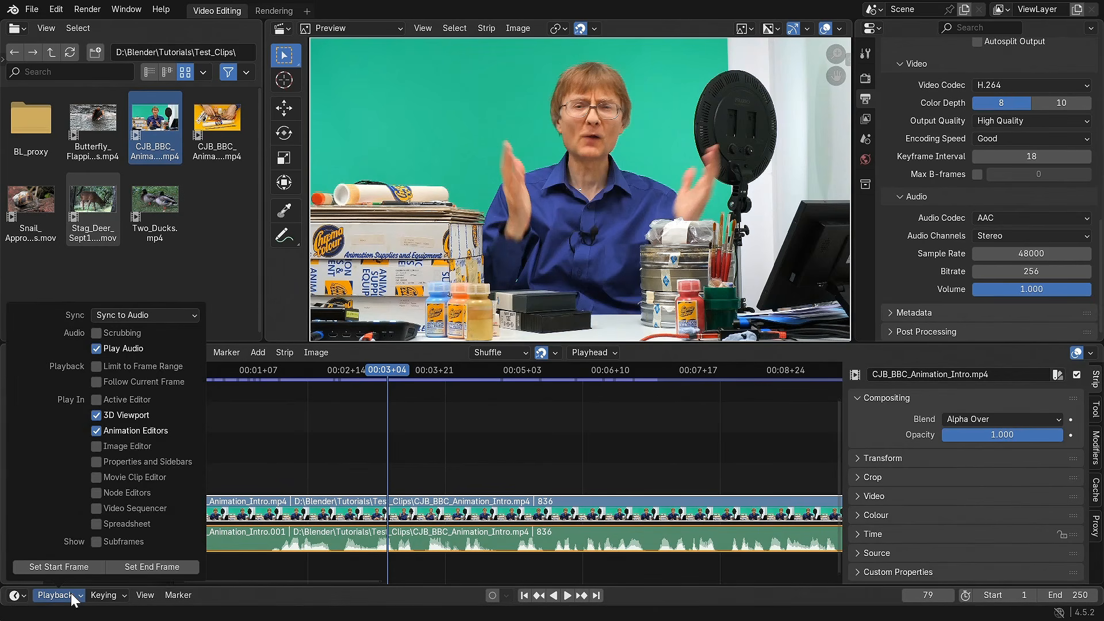
click(96, 333)
drag(385, 372, 592, 441)
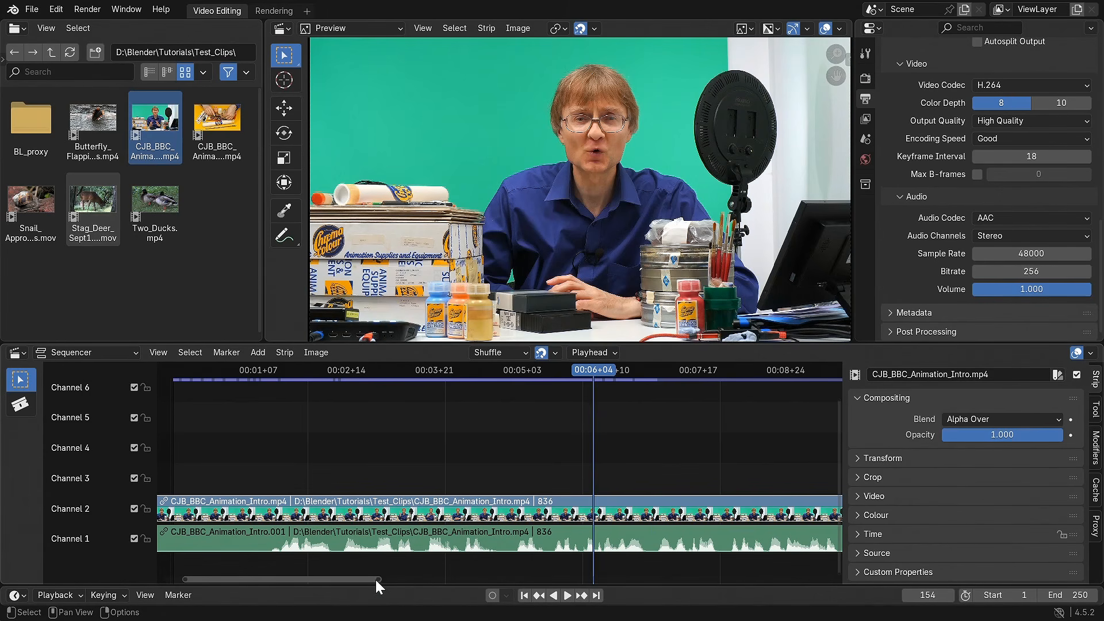
Step: Fit the whole clip in the sequencer and trim the start of its linked video and audio strips to 00:00
drag(378, 577, 865, 576)
drag(182, 578, 154, 576)
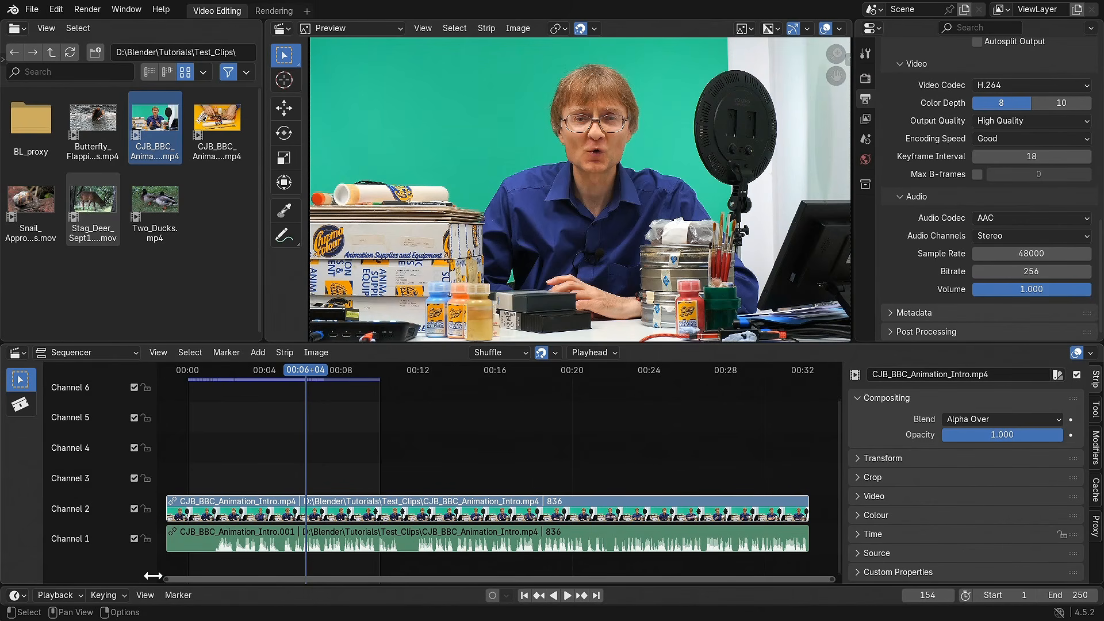
drag(168, 510, 188, 512)
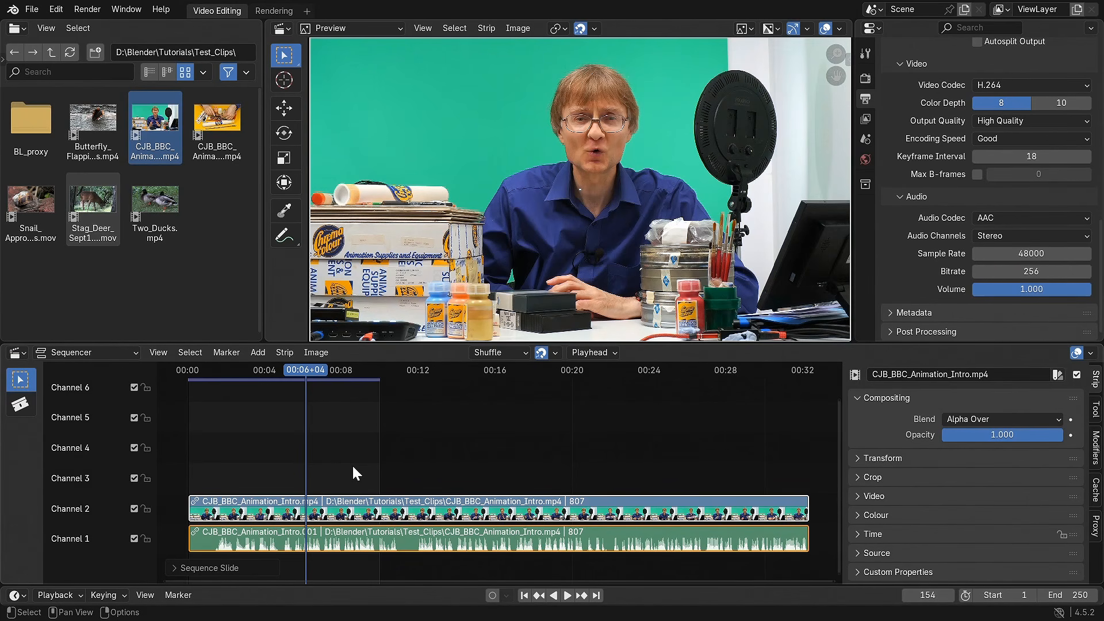
Step: Play the timeline twice past the end of the frame range to check how playback loops
key(space)
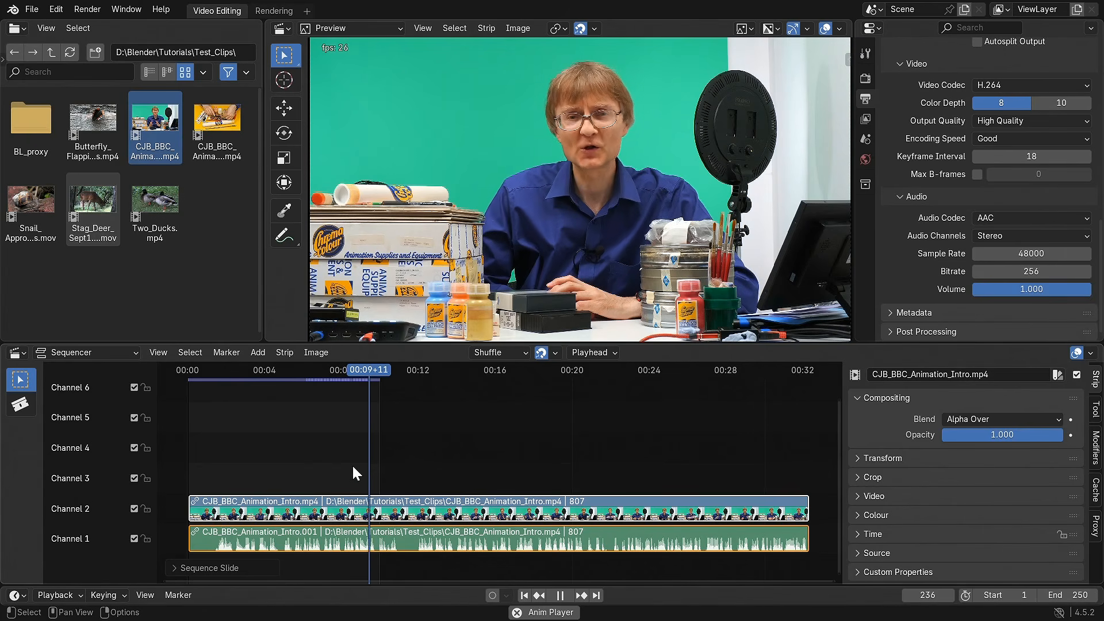
key(space)
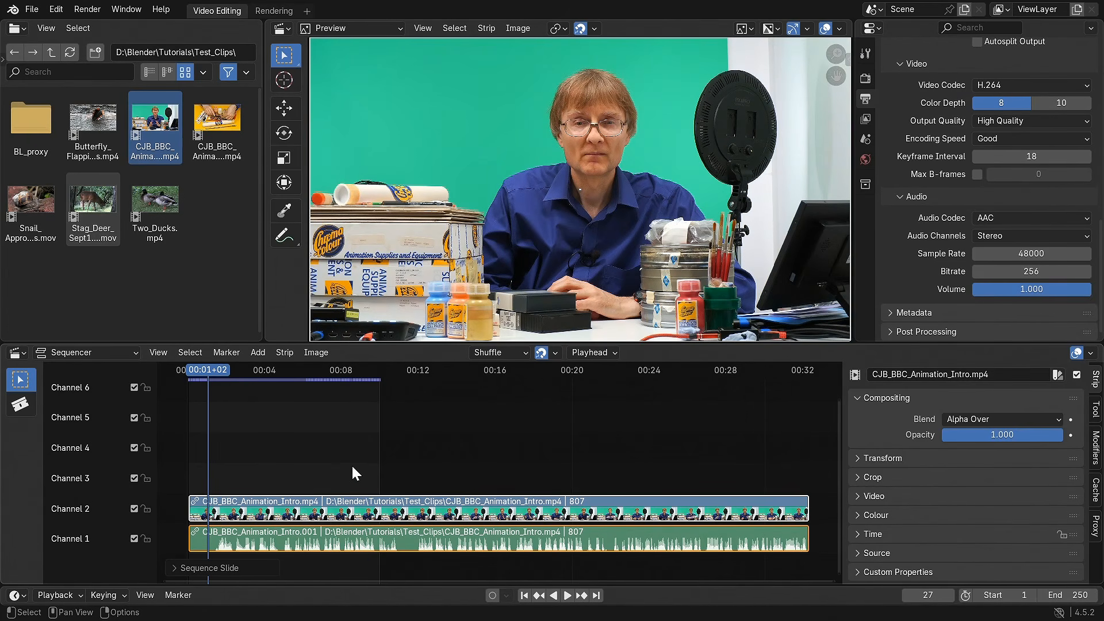
drag(219, 369, 359, 406)
key(space)
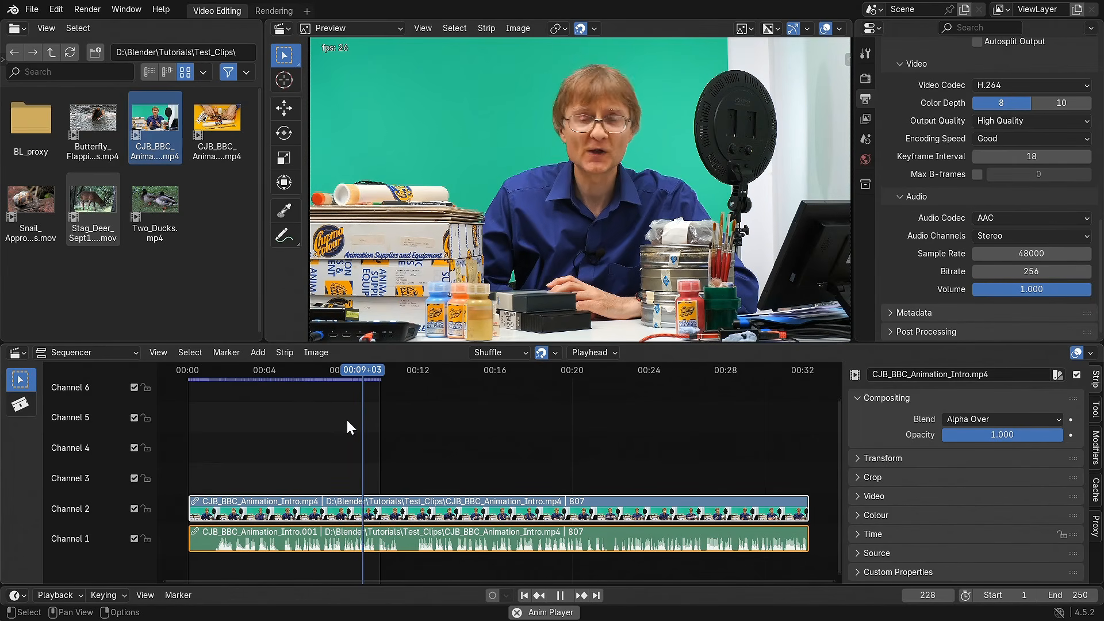
key(space)
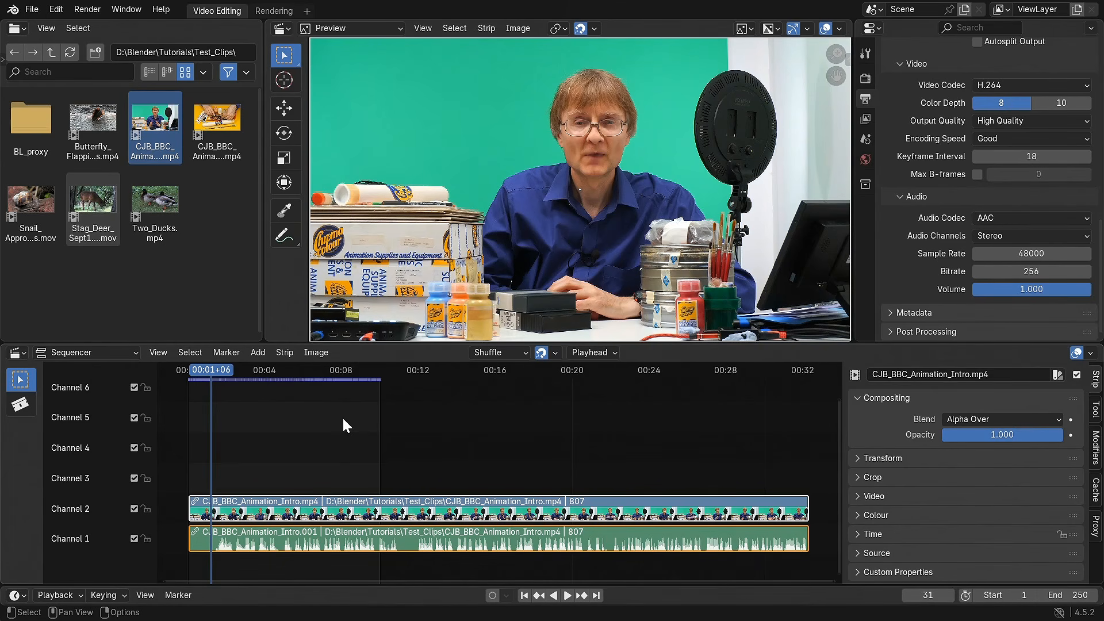
Step: Set the timeline's end frame to 300
click(1077, 596)
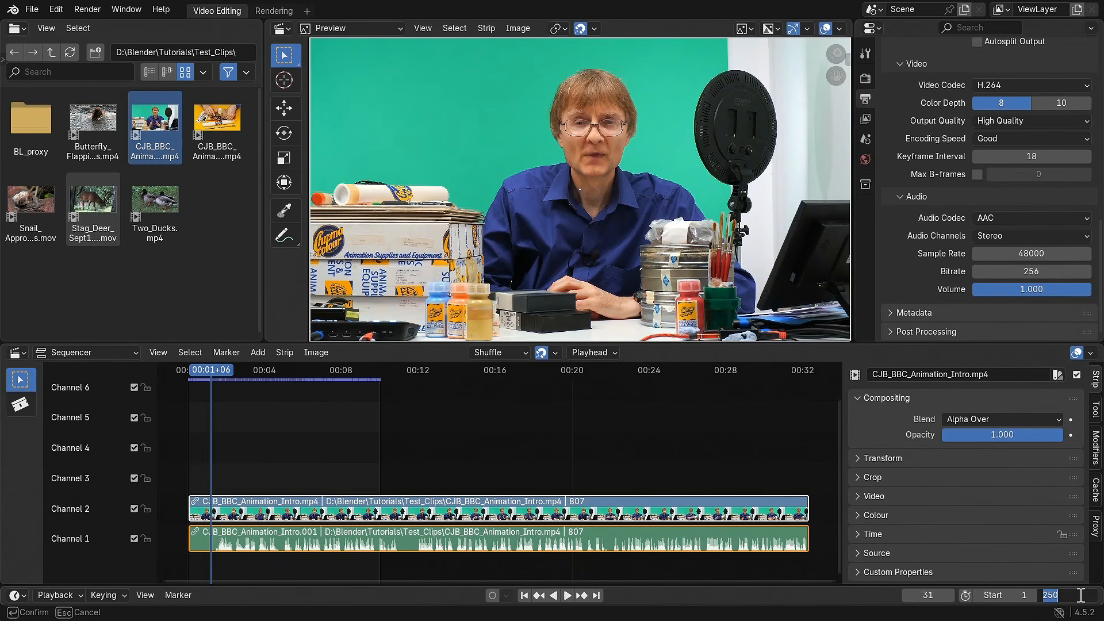
text(300)
key(Return)
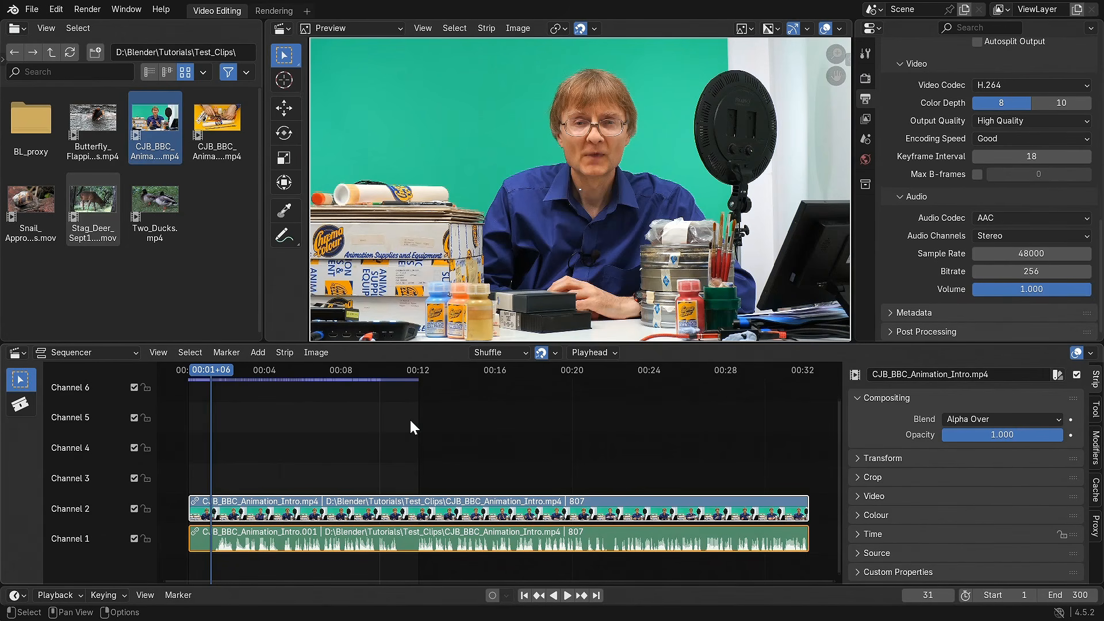
Step: Set the preview range to the clip's strips and test the playback loop from about 00:31+06
right_click(498, 507)
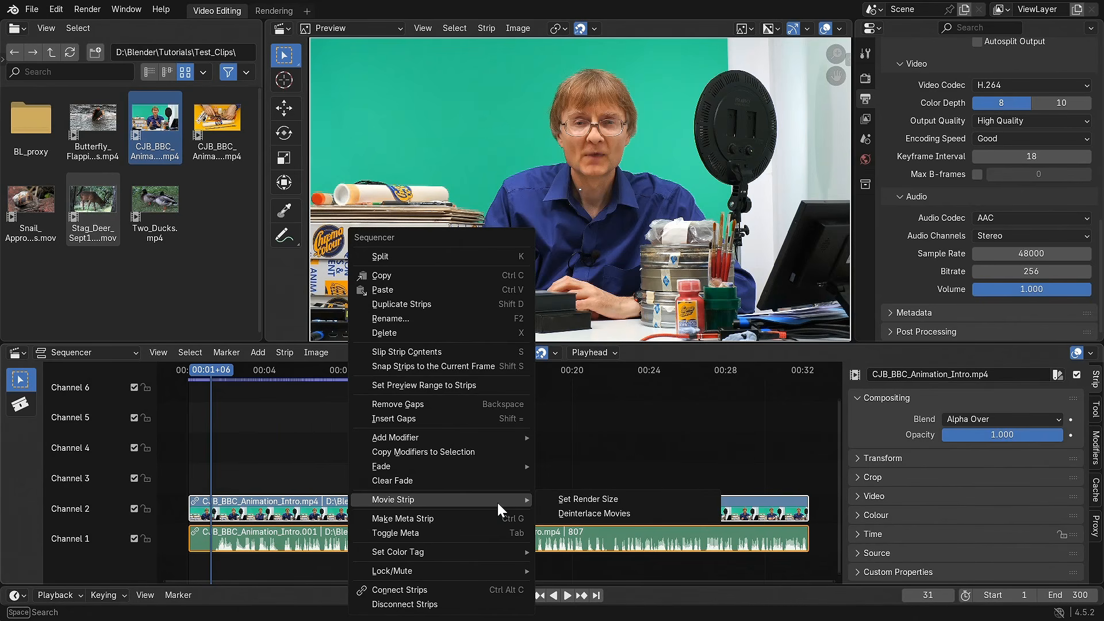
click(487, 384)
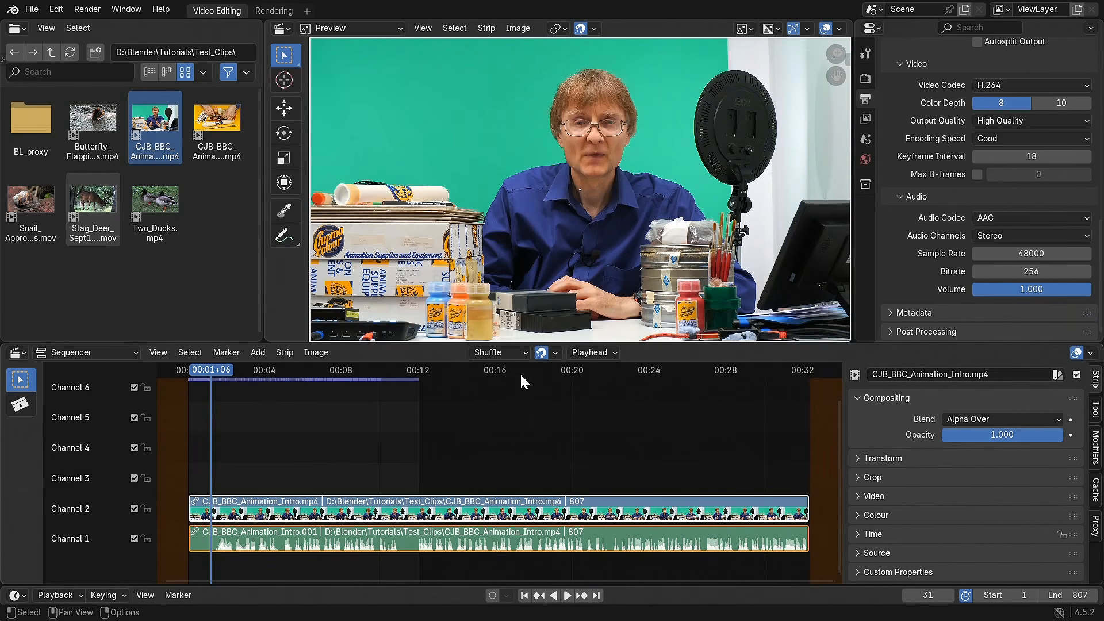
drag(236, 366, 789, 463)
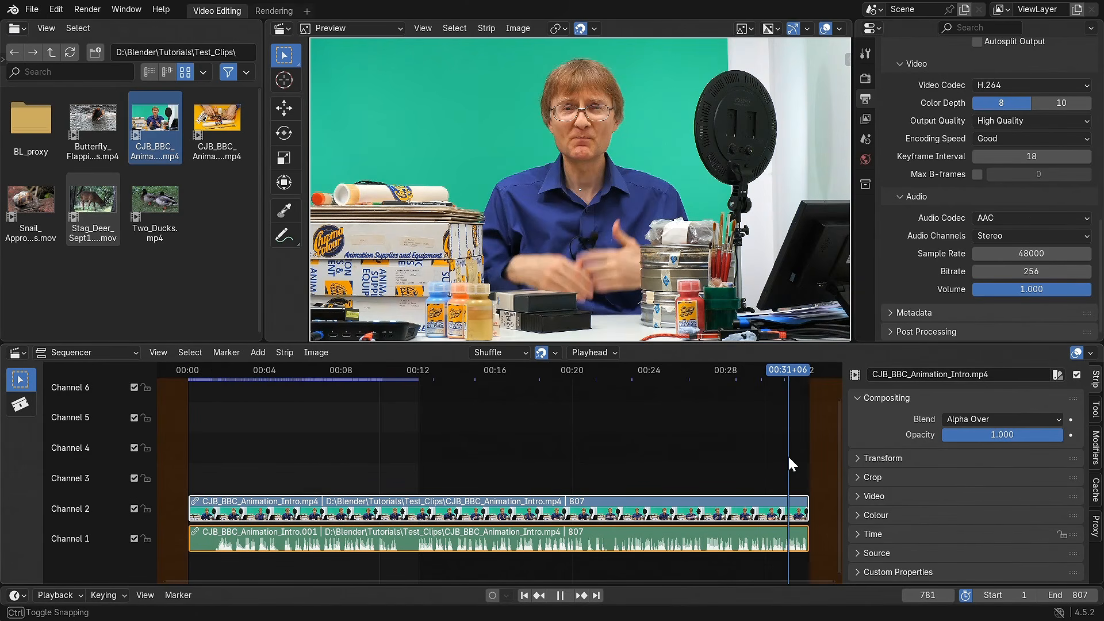
key(space)
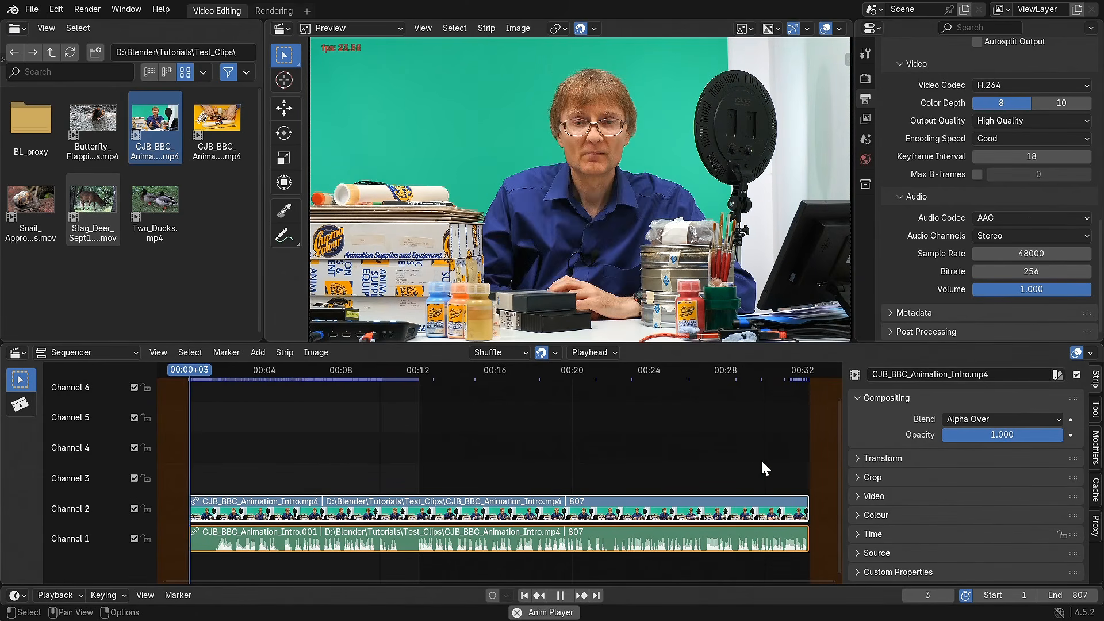
key(space)
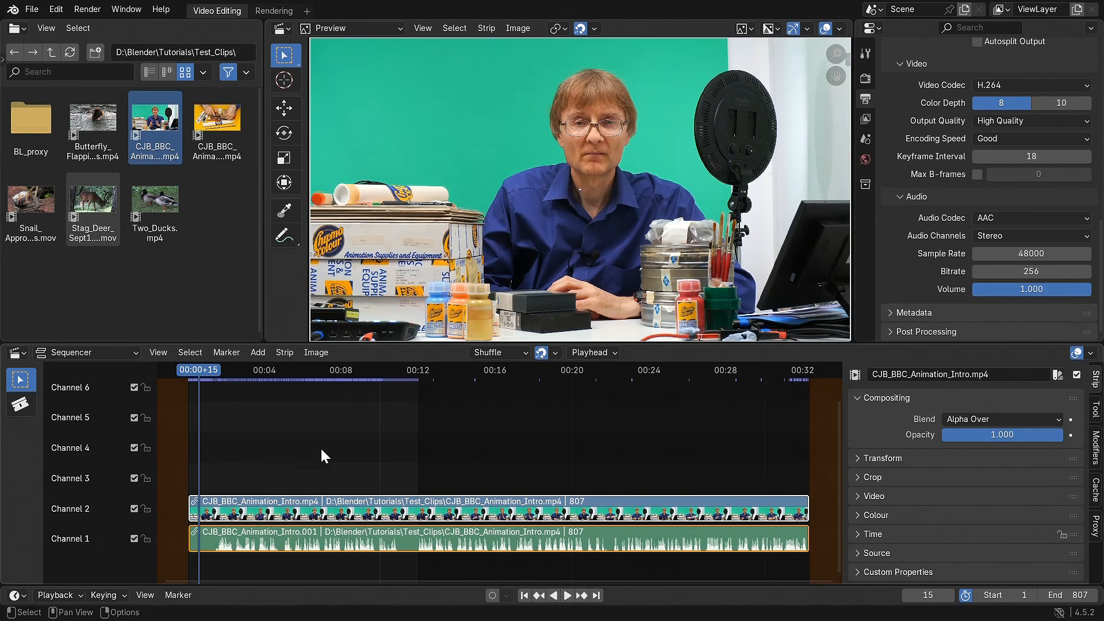
Step: Trim the start of the linked strips to the playhead at about 00:01+03 and slide them back to 00:00
drag(205, 371, 209, 370)
drag(191, 511, 211, 512)
drag(279, 512, 257, 513)
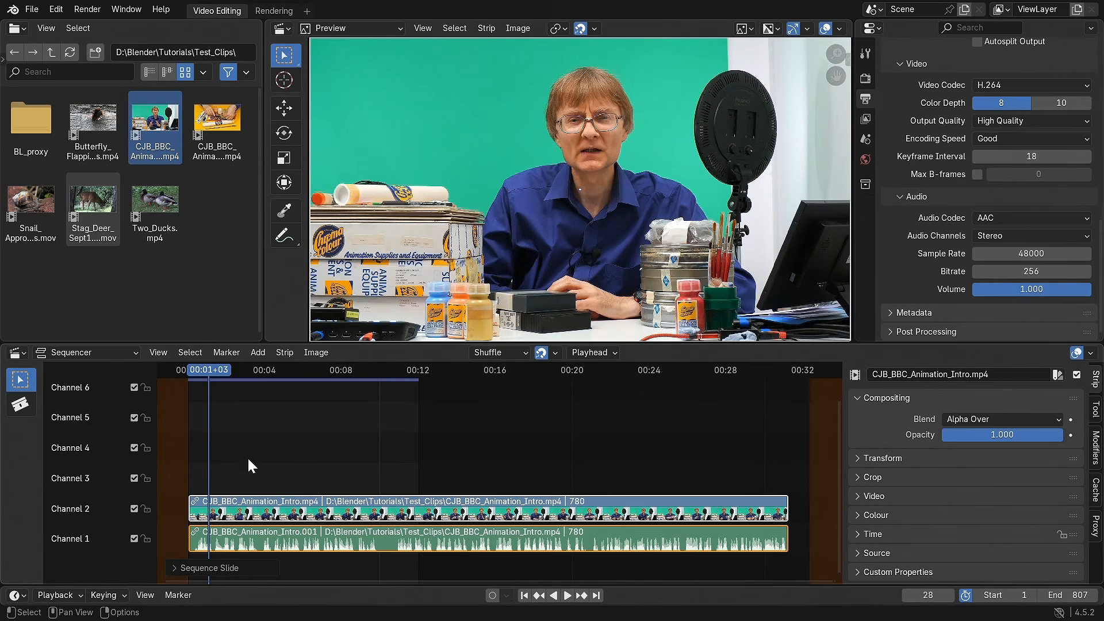
Step: Scrub the playhead to 00:10+04 and trim the end of the linked strips to a length of about 727 frames
drag(219, 369, 383, 423)
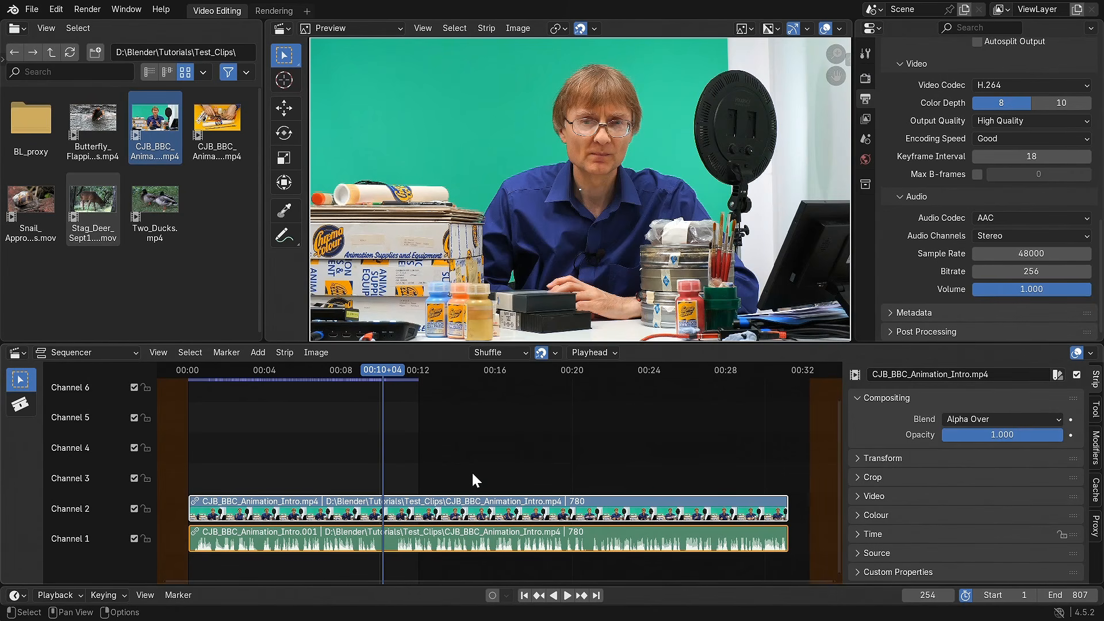
drag(786, 510, 753, 543)
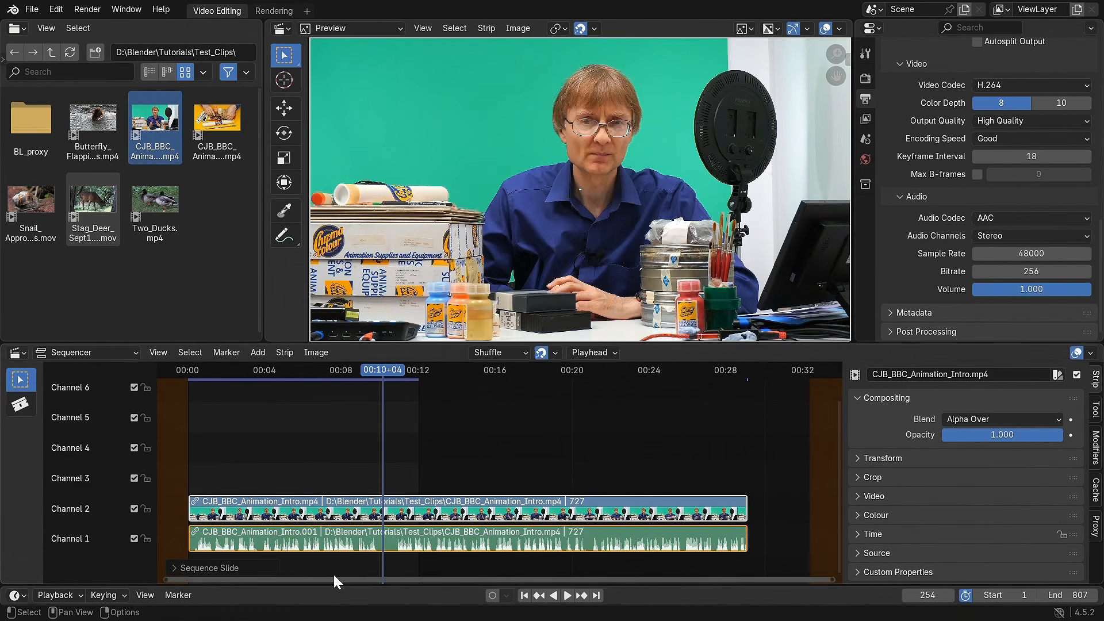
Step: Split the video and audio strips at the 00:10+04 playhead with the Blade tool and return to the Select Box tool
drag(829, 577, 441, 550)
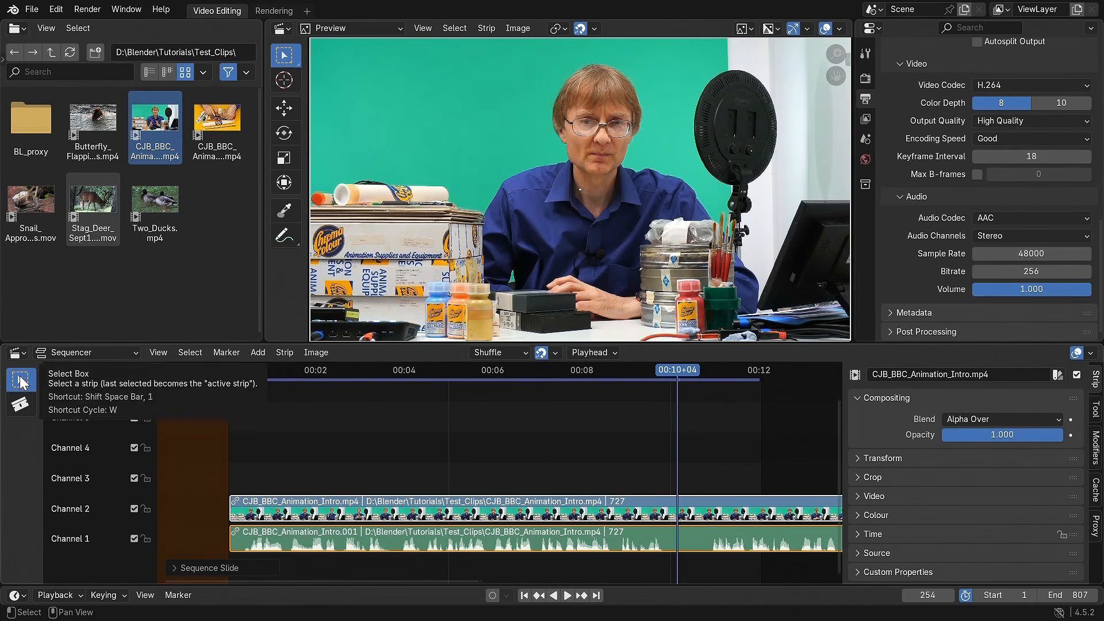
click(20, 404)
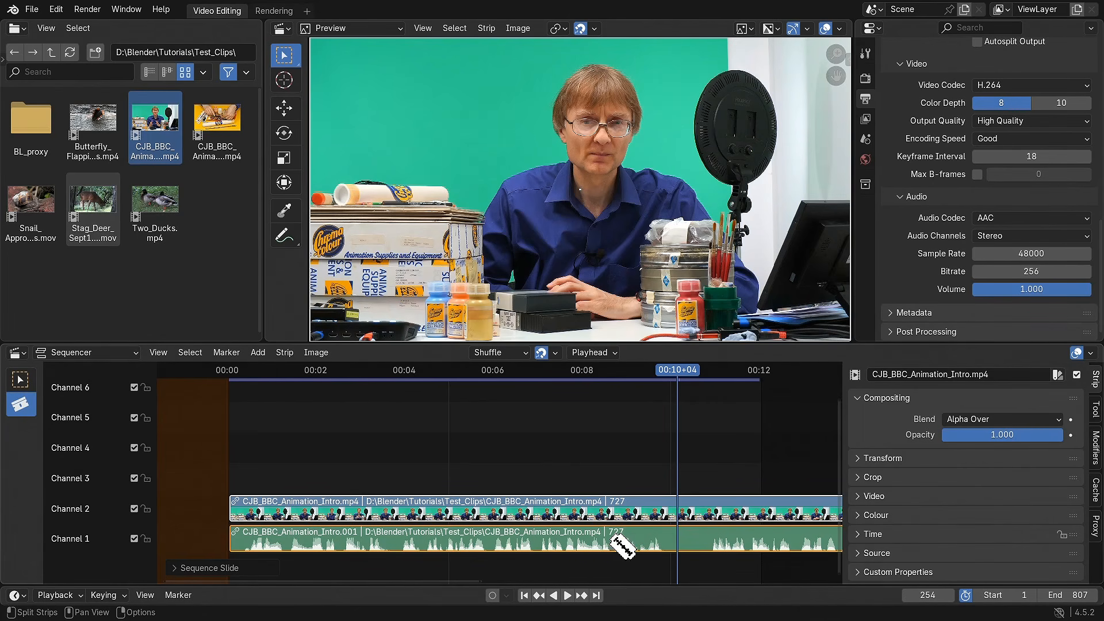
click(675, 522)
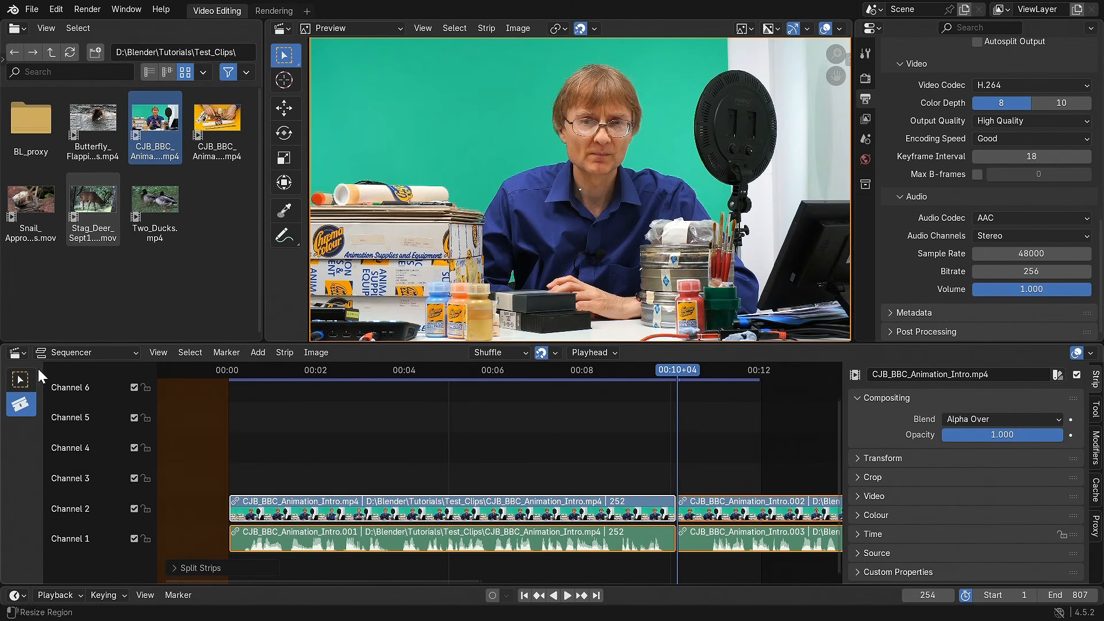
click(26, 380)
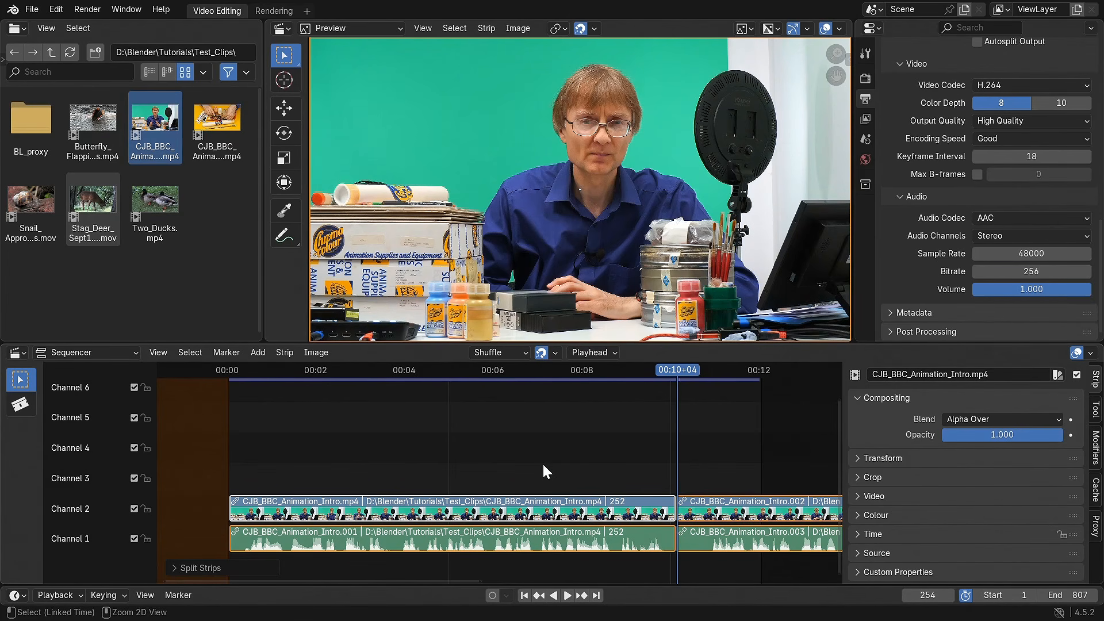
Step: Undo the Blade split and split the selected strips in two at the 00:10+04 playhead
key(ctrl+z)
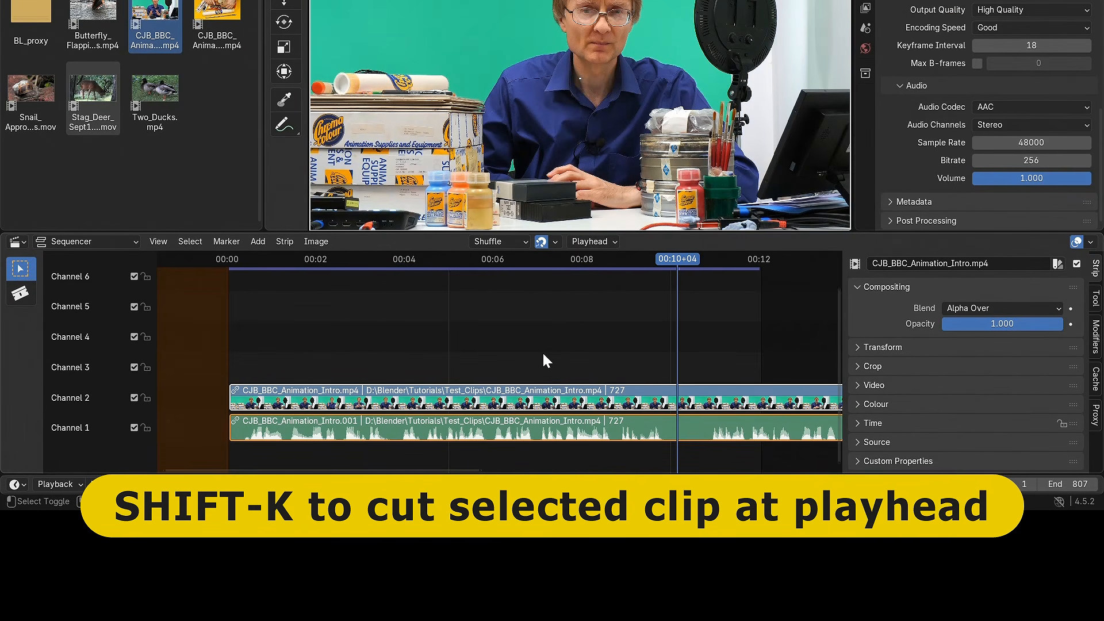
key(shift+k)
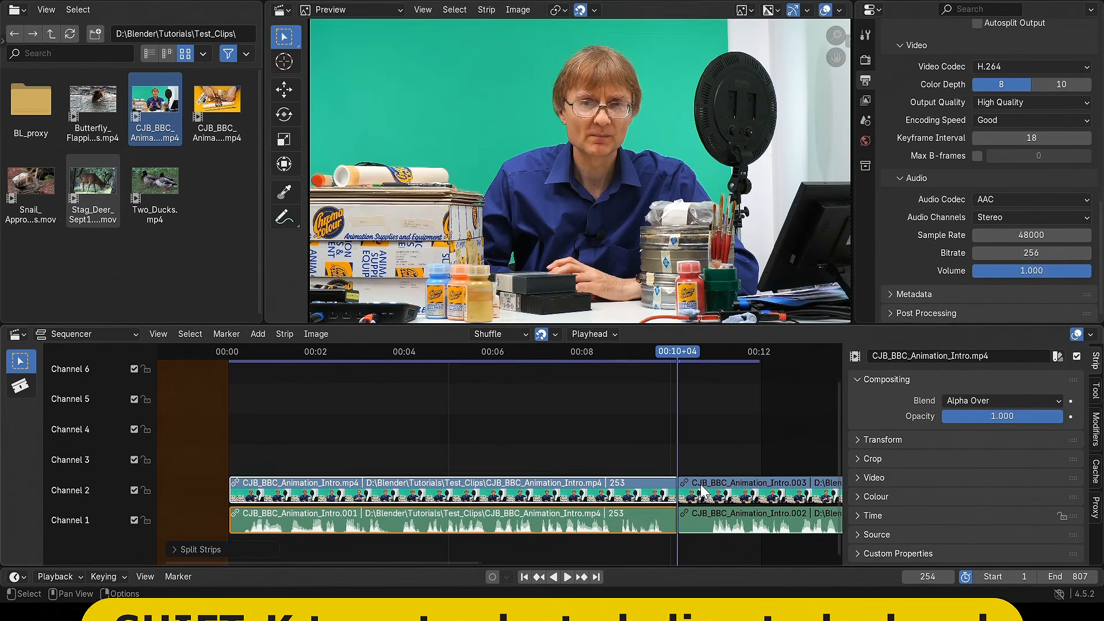
Step: Delete the linked video and audio strips after the cut and move the playhead back to 00:09+23
click(710, 405)
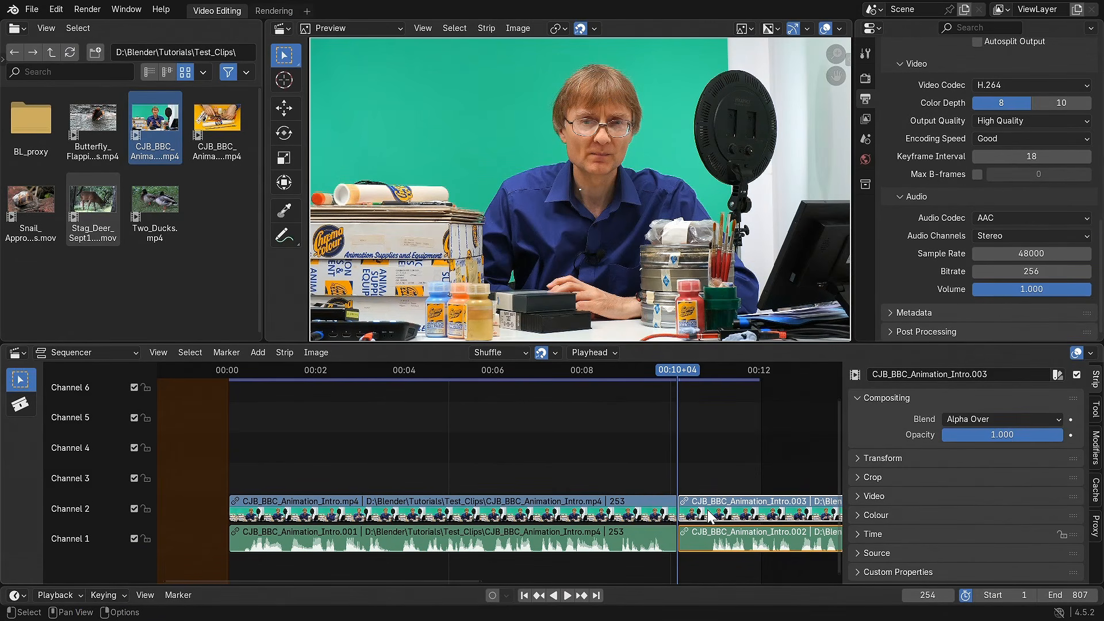
key(Delete)
drag(682, 365, 666, 382)
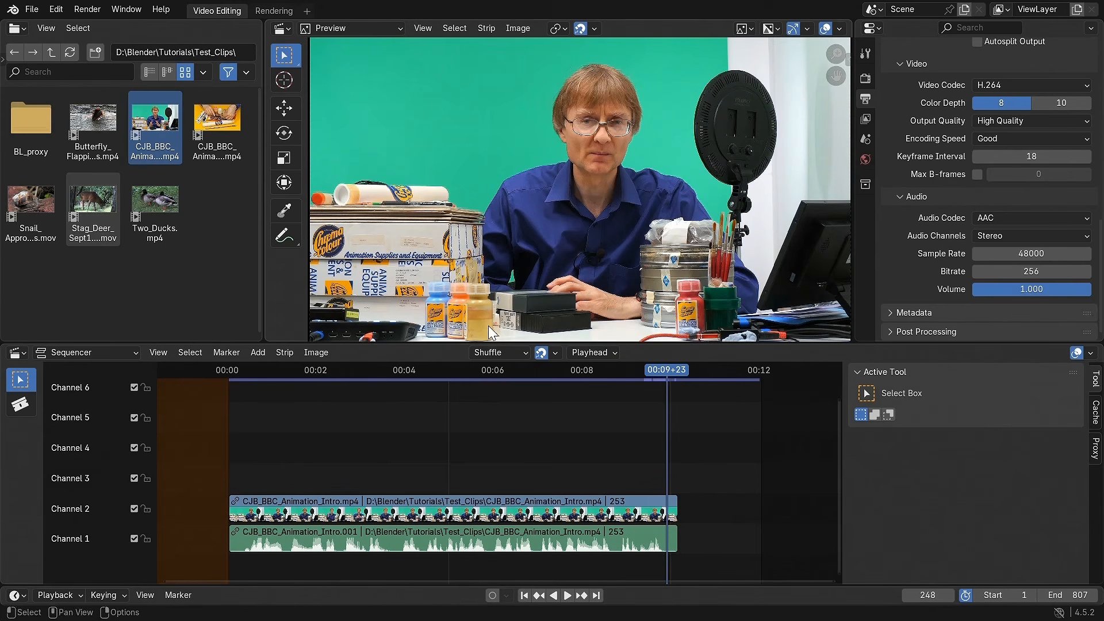
Step: Add the CJB_BBC_Animation_Tools_Clip.mp4 clip directly after the intro strips on channels 1 and 2, and trim its end to about 00:16
click(223, 119)
drag(223, 118, 695, 494)
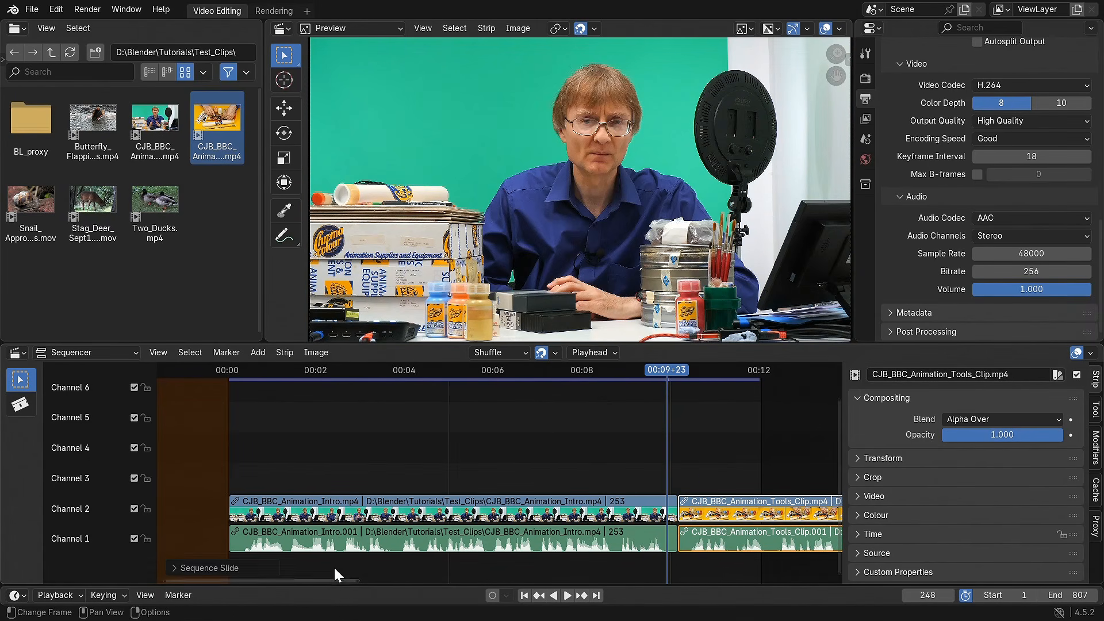
drag(325, 577, 861, 570)
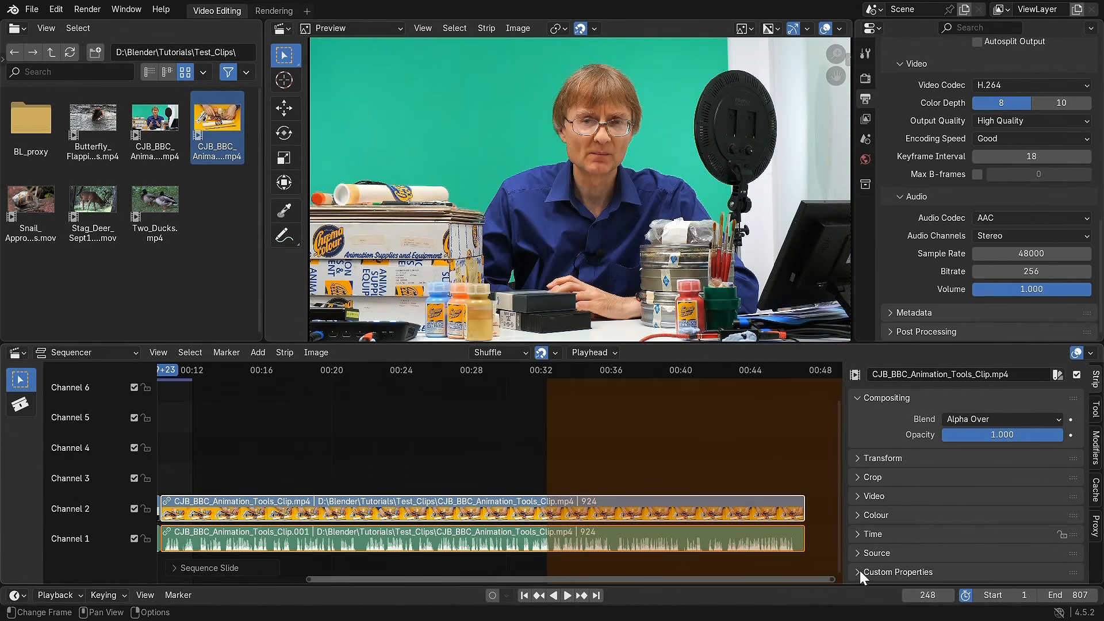
drag(782, 509, 248, 510)
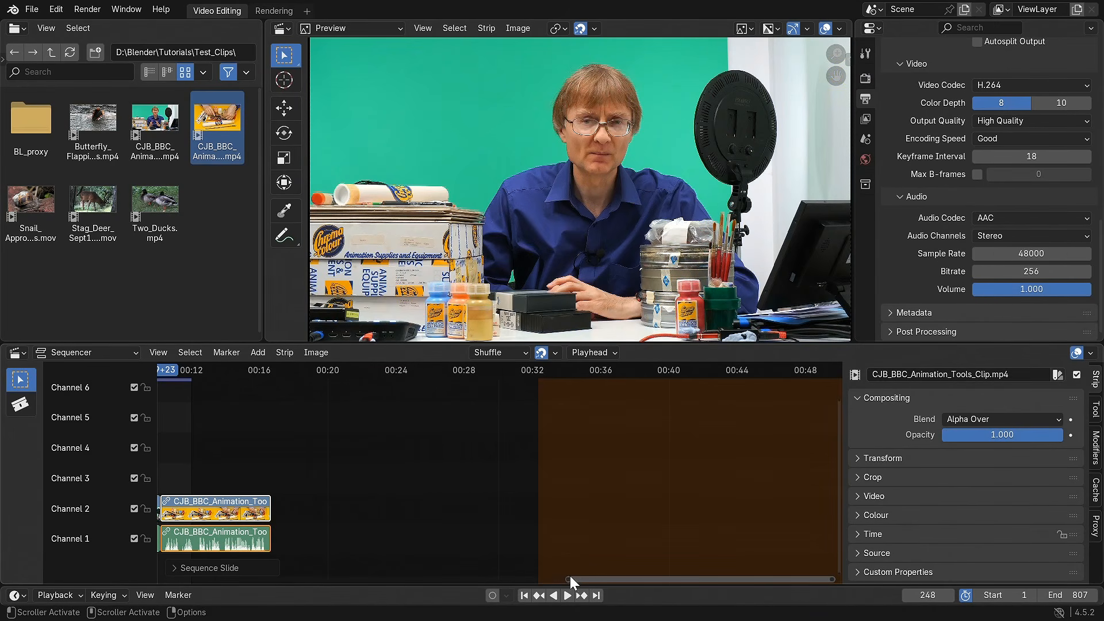
drag(567, 575, 414, 571)
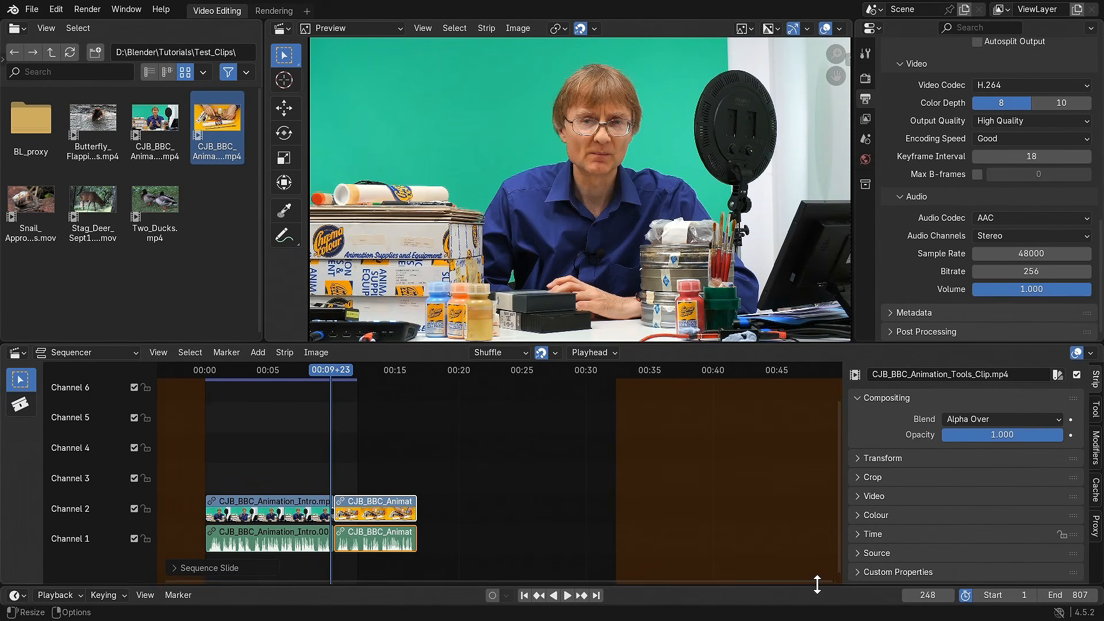
drag(830, 577, 449, 571)
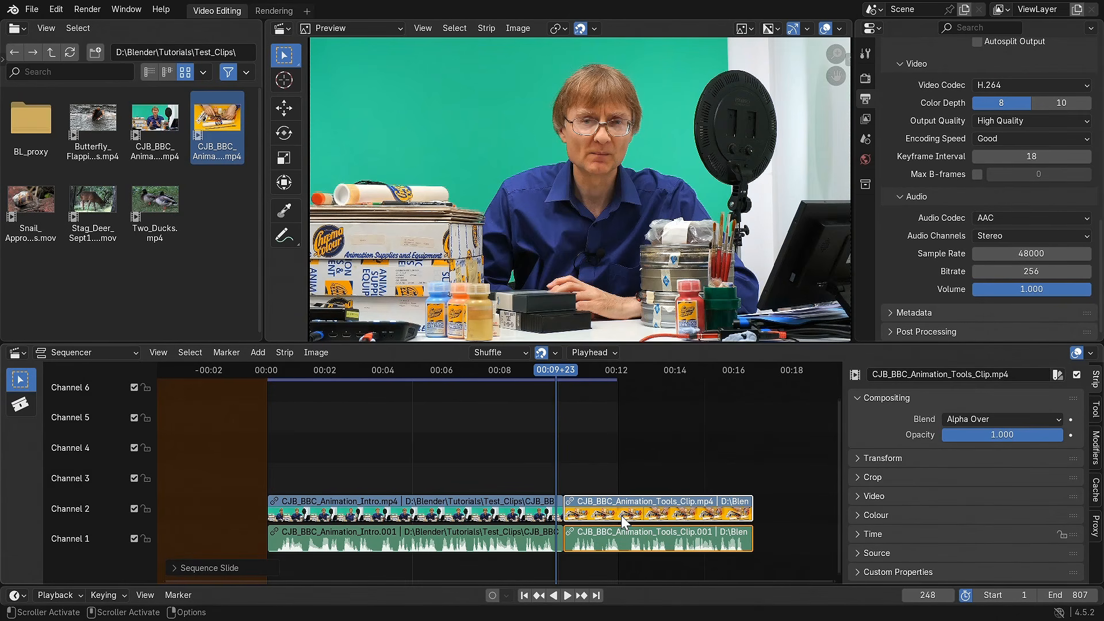
Step: Move the linked tools clip strips up one channel and back down to channels 1 and 2
drag(621, 515, 618, 484)
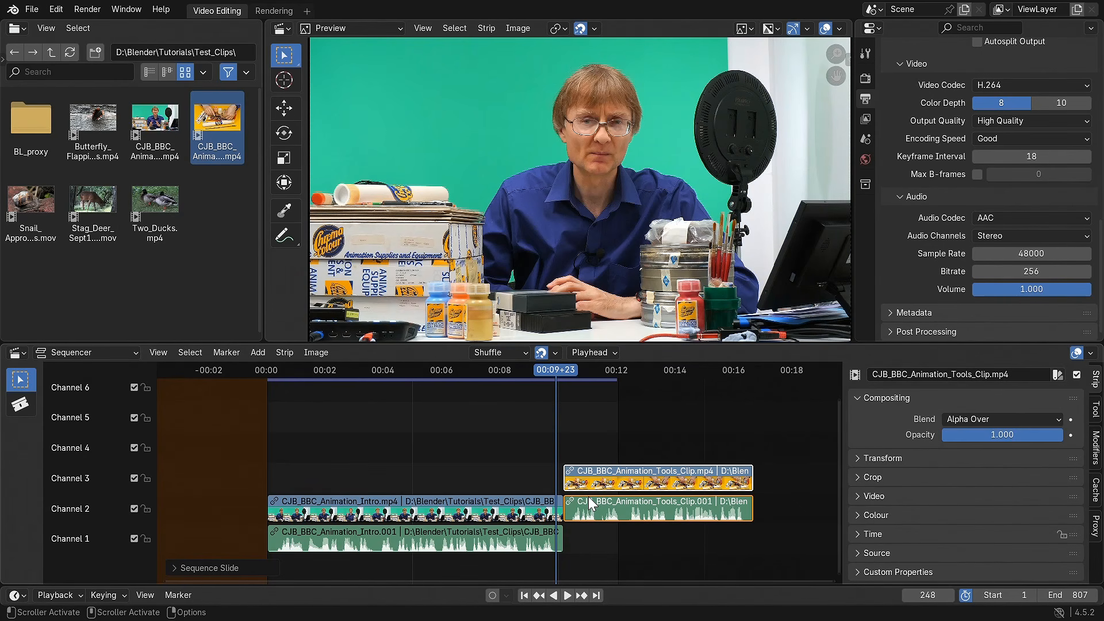
drag(598, 476, 596, 504)
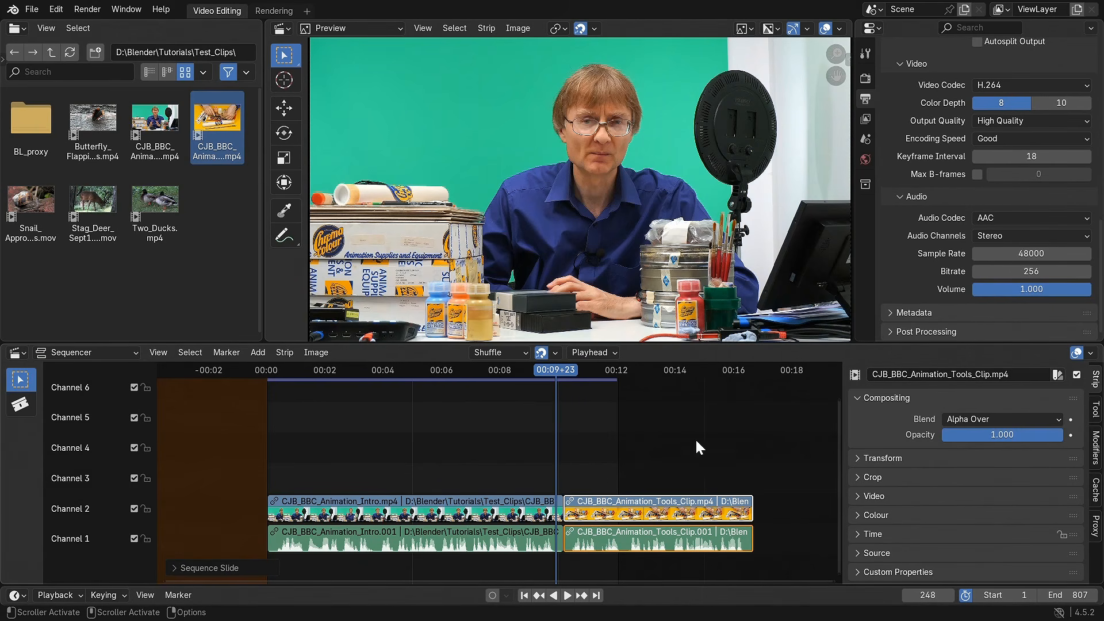
Step: Select all the strips of both clips and set the preview range to them
scroll(1082, 242, up, 10)
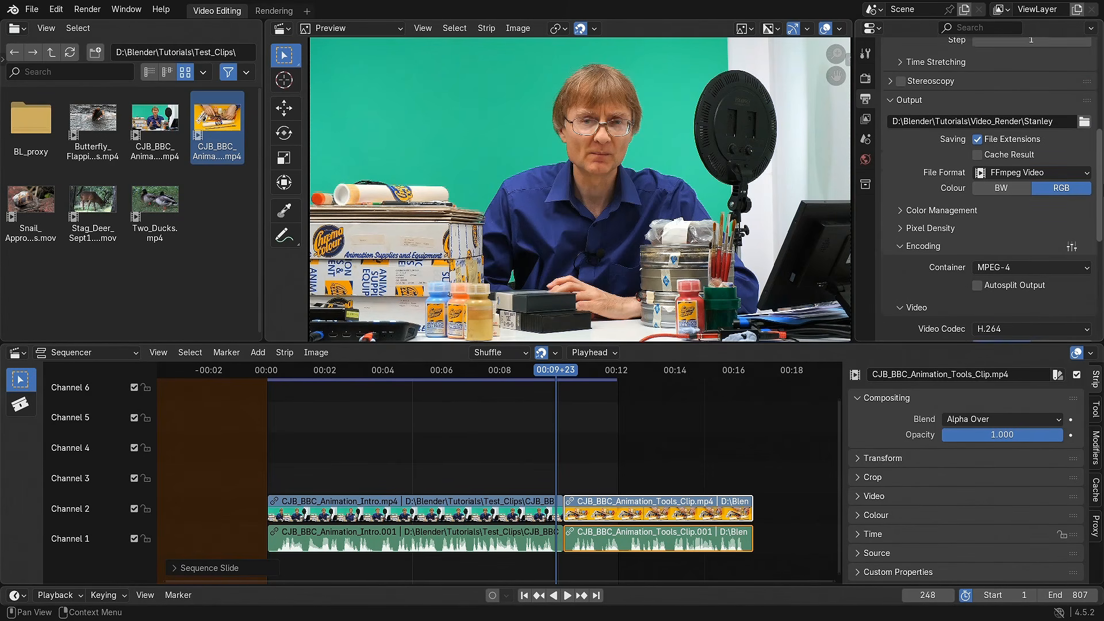
scroll(1099, 118, up, 8)
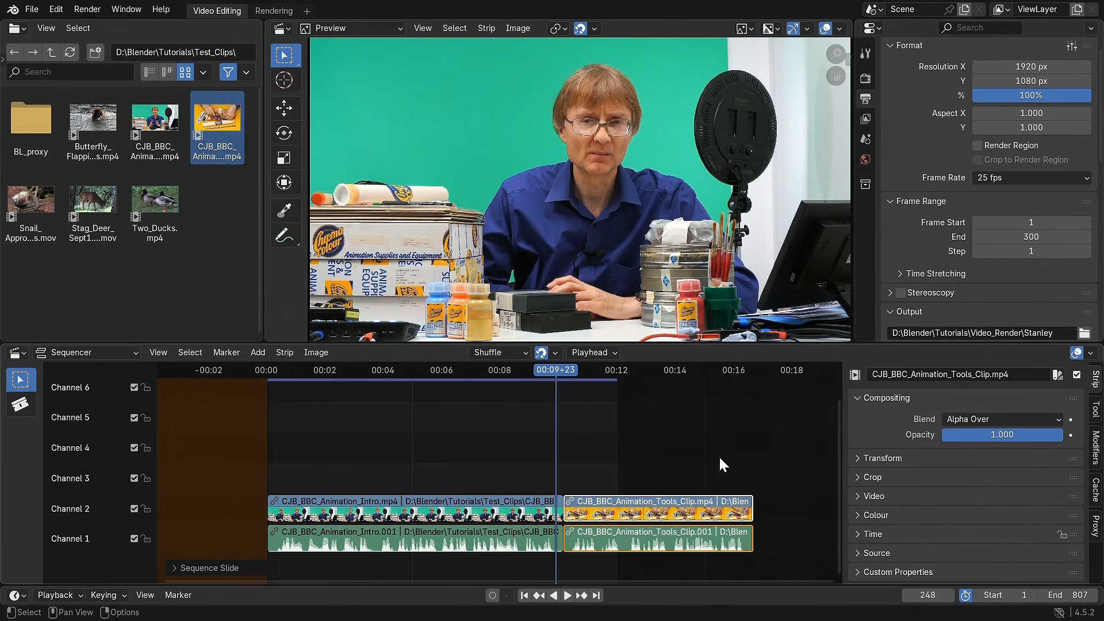
drag(719, 456, 461, 544)
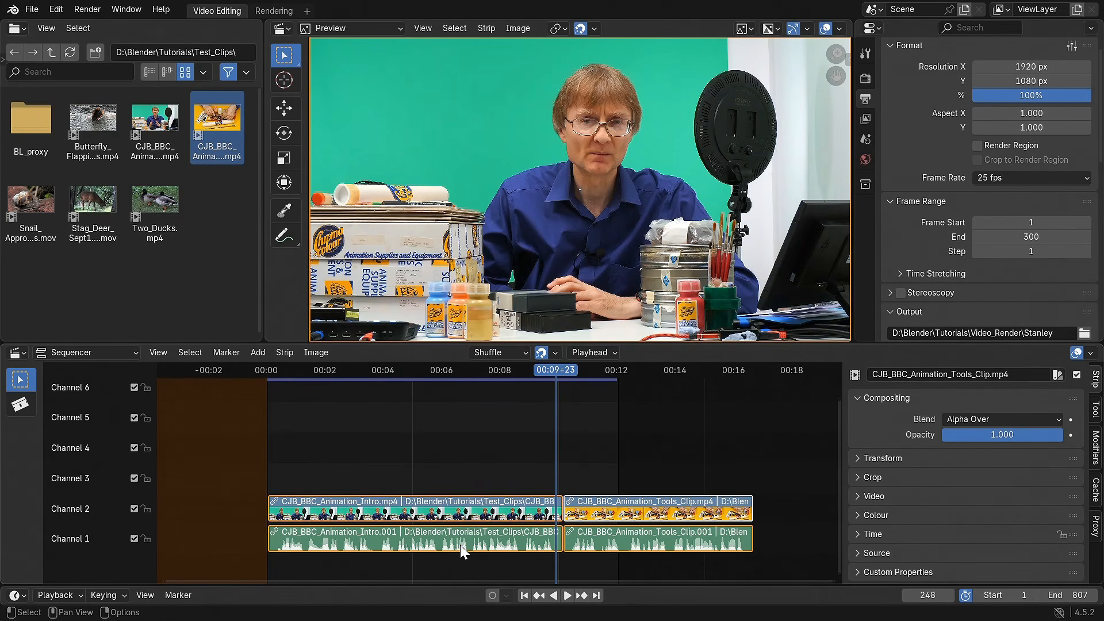
right_click(484, 499)
mouse_move(484, 498)
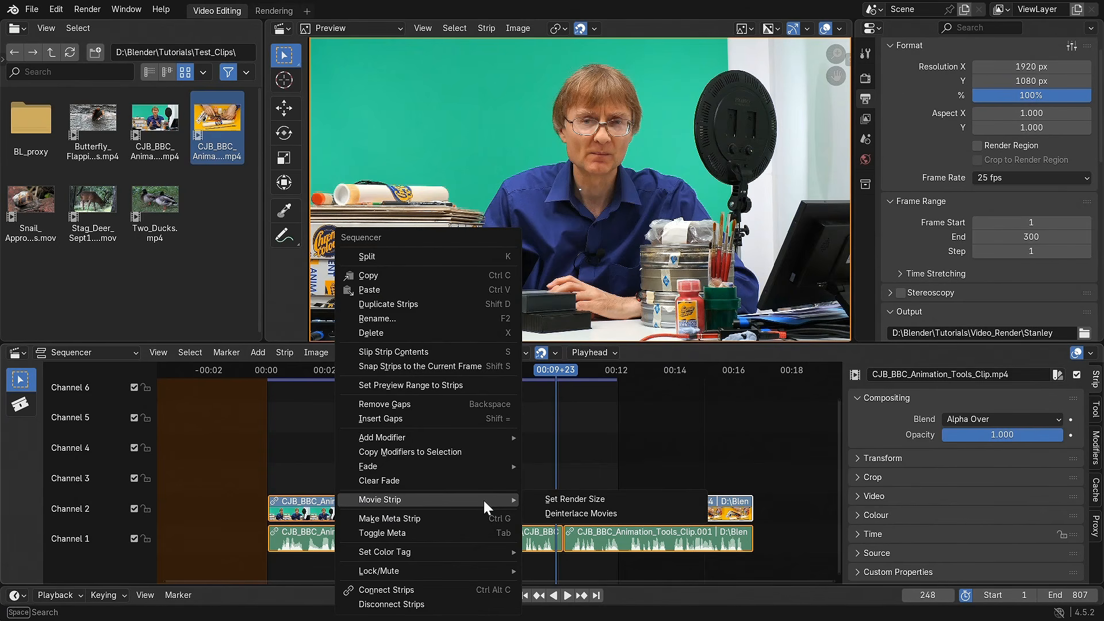
click(463, 385)
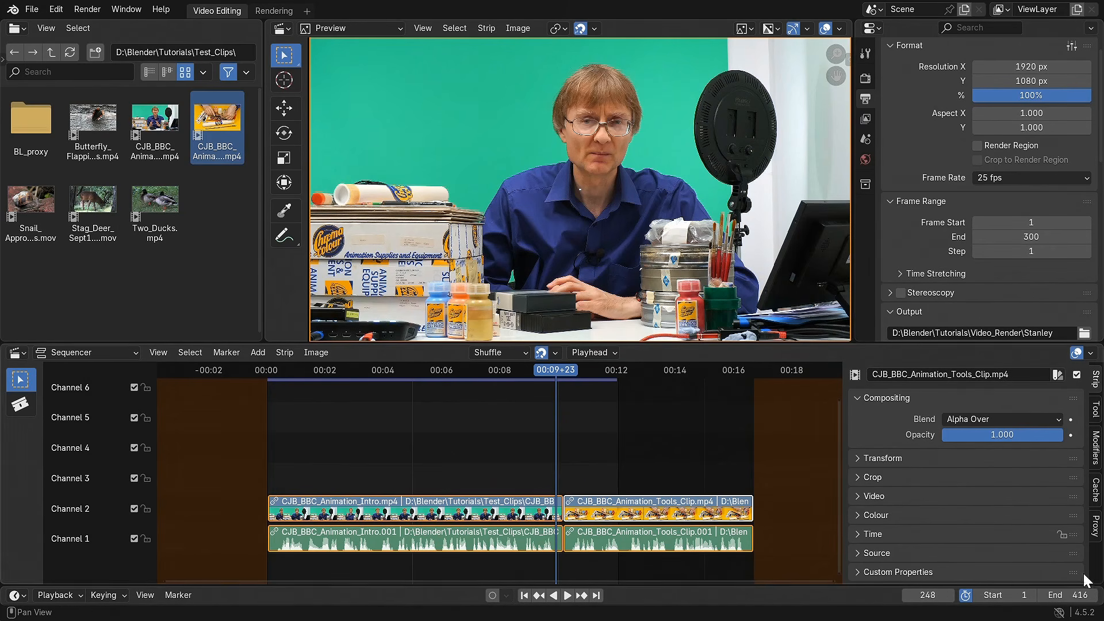
Step: Copy the preview range's end frame into the output frame range, setting its end to 416
click(1073, 597)
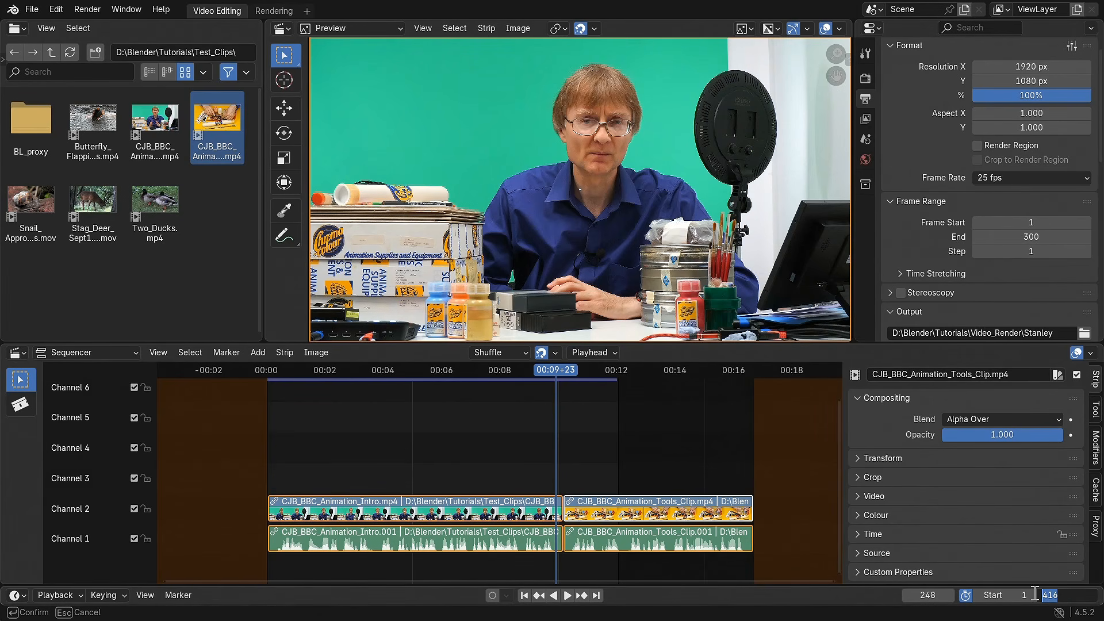
click(1028, 236)
key(ctrl+v)
key(Return)
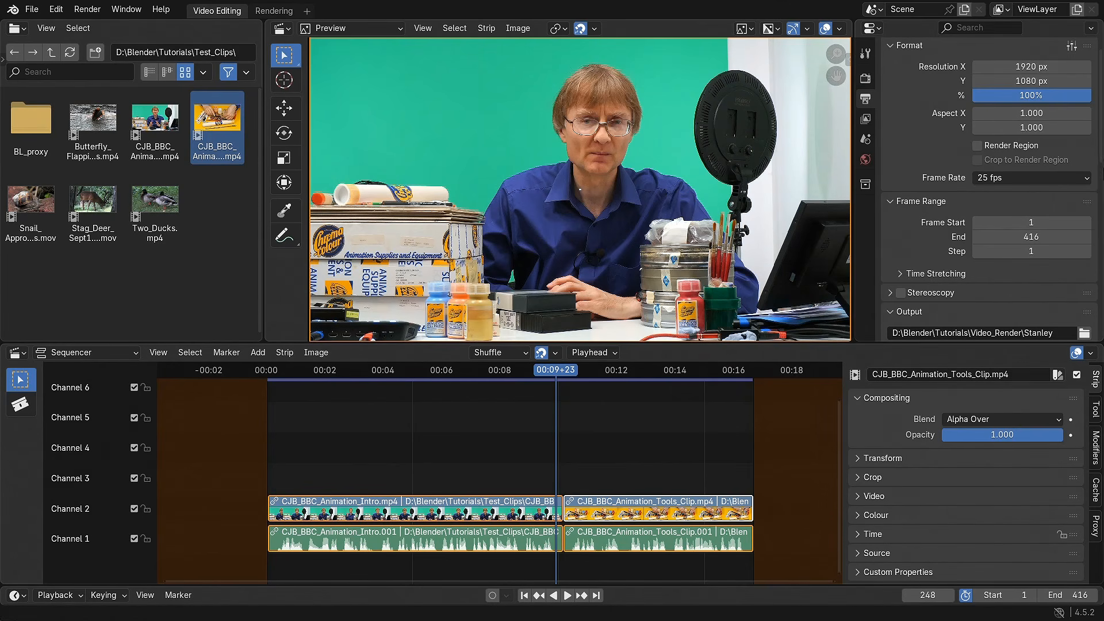
Step: Render the edited sequence as an animation to the Video_Render folder and close the render window
scroll(1100, 217, down, 8)
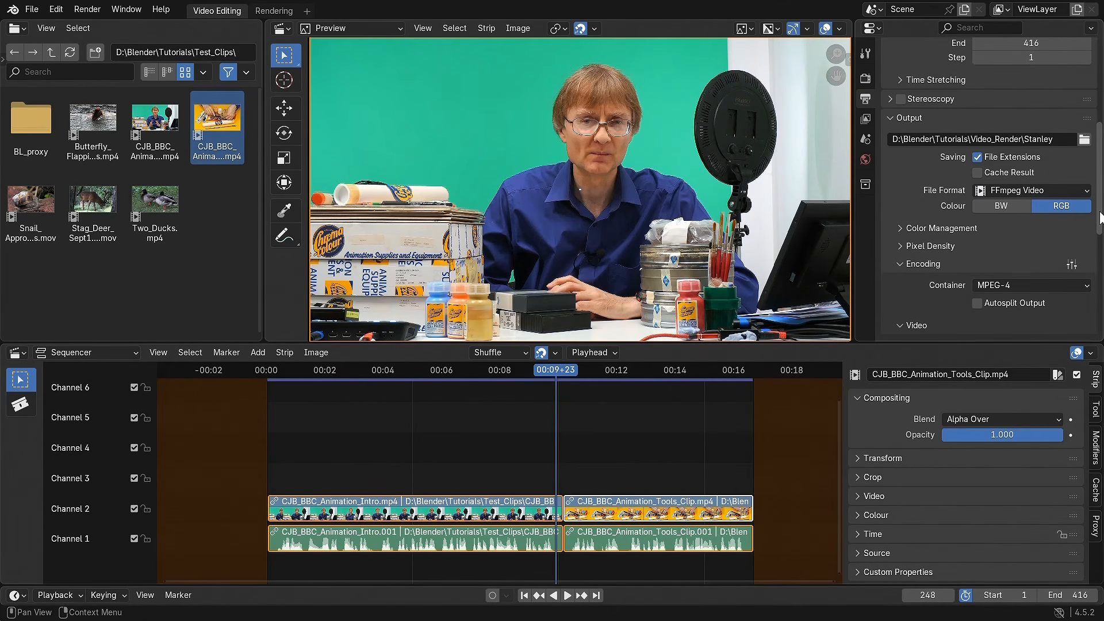
click(87, 9)
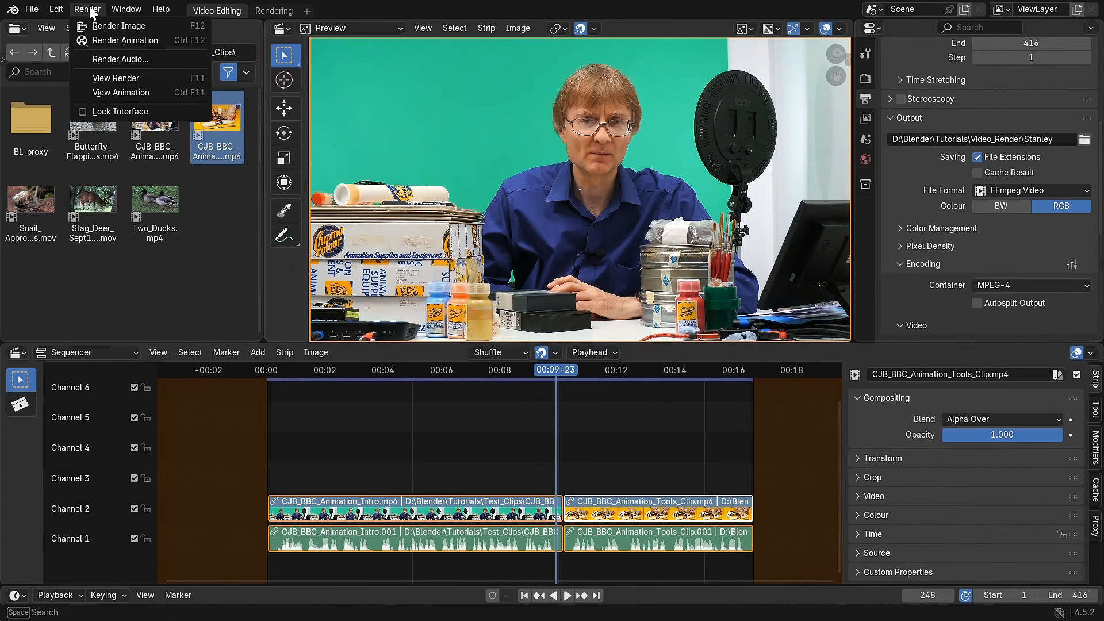
click(167, 41)
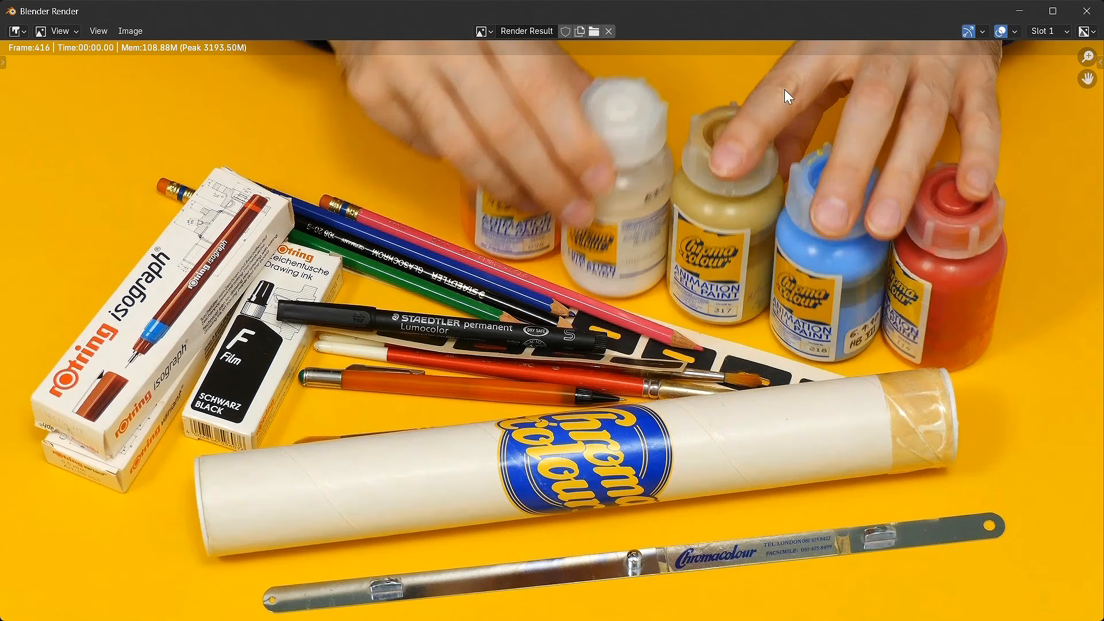
click(1086, 12)
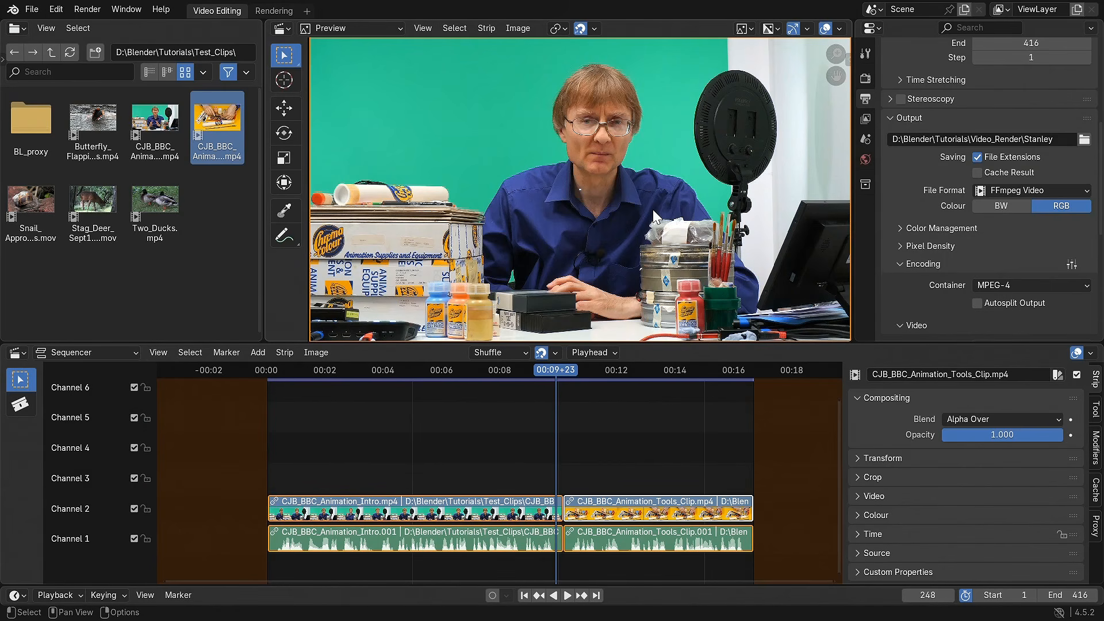
Step: Switch to File Explorer and play the rendered Stanley0001-0416.mp4 from the Video_Render folder in Media Player
key(alt+Tab)
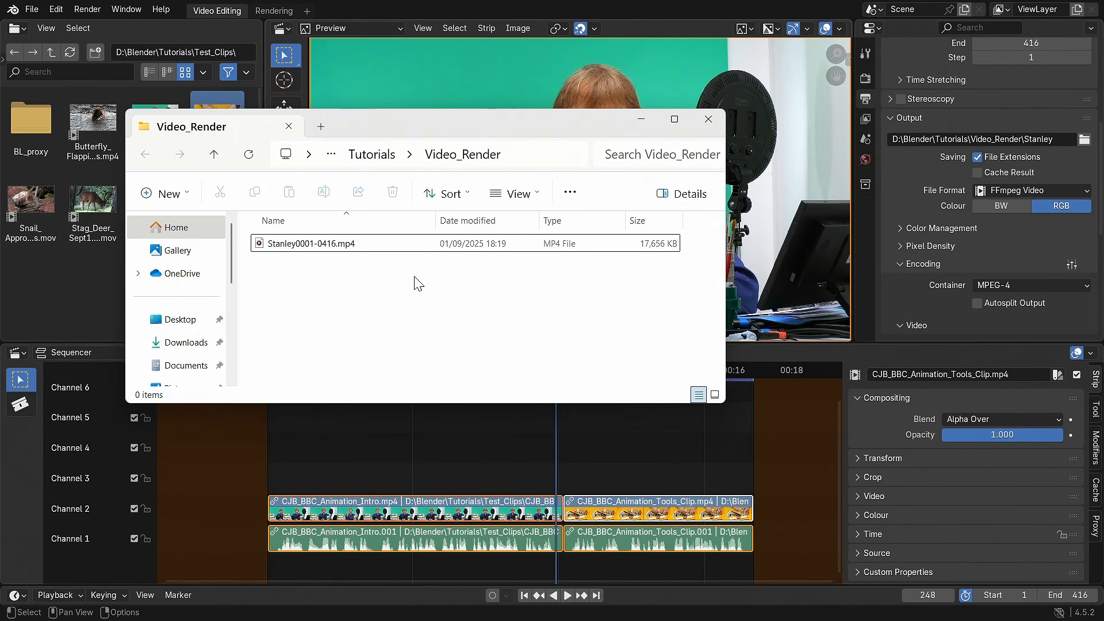
click(350, 247)
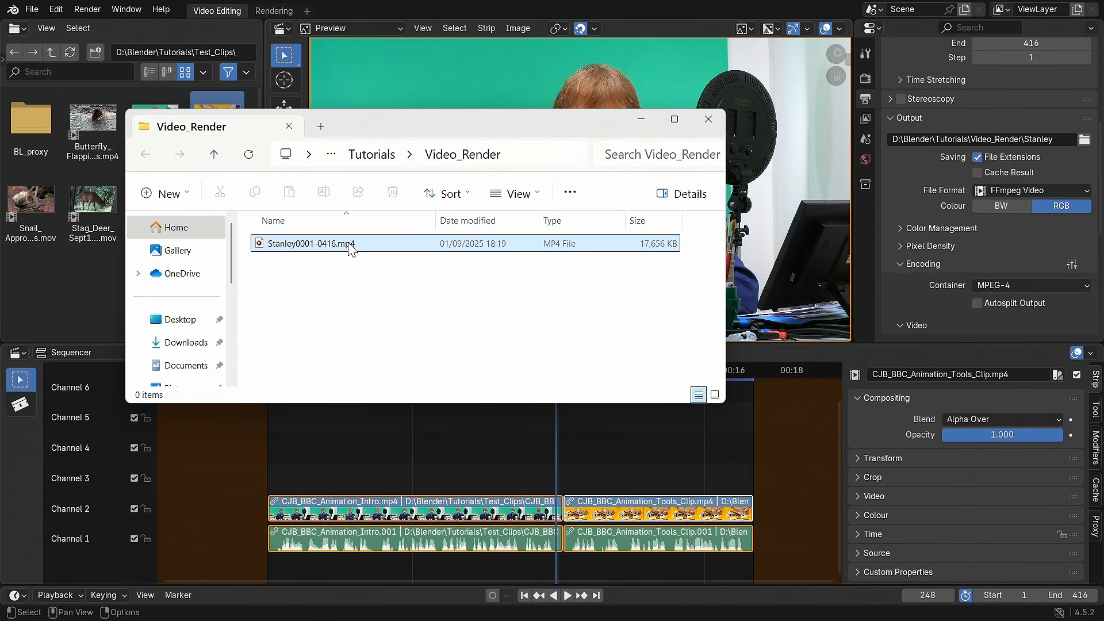
double_click(351, 248)
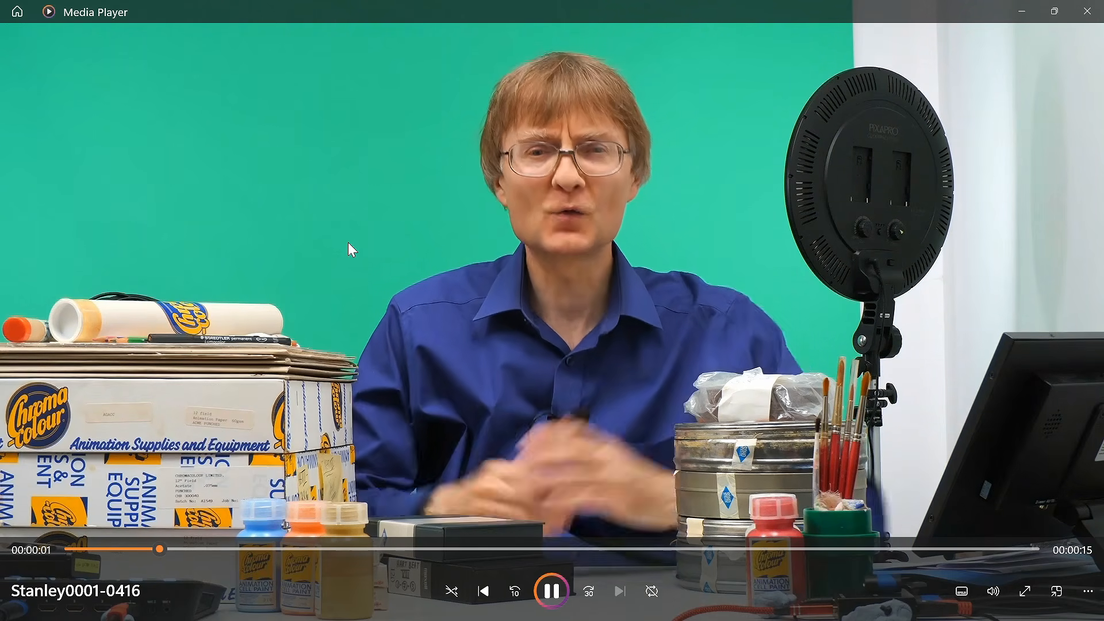
click(349, 244)
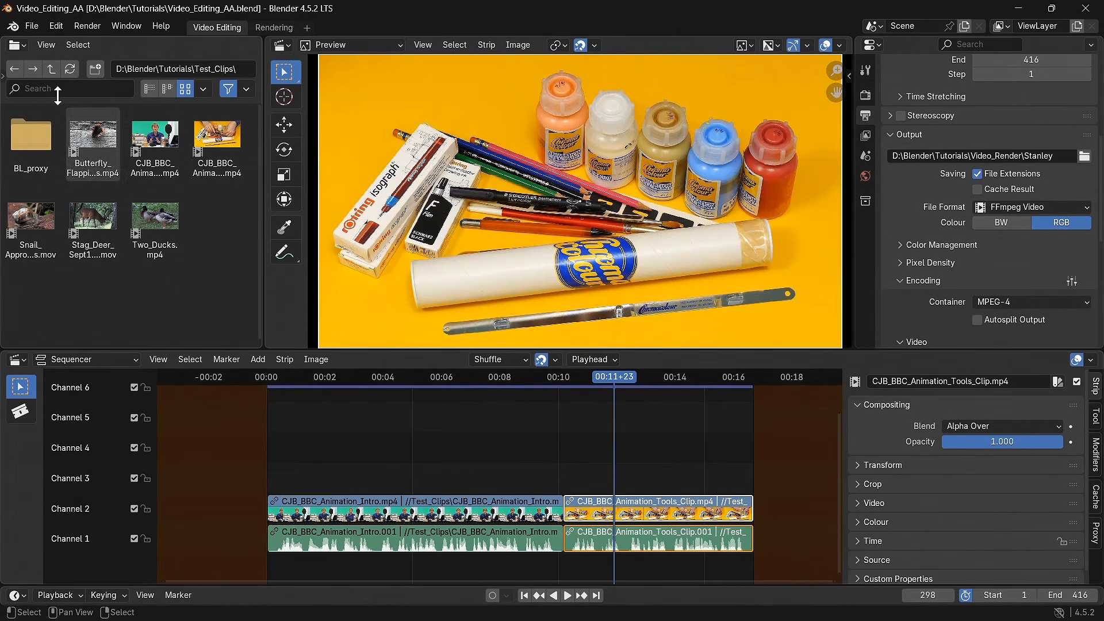
click(29, 27)
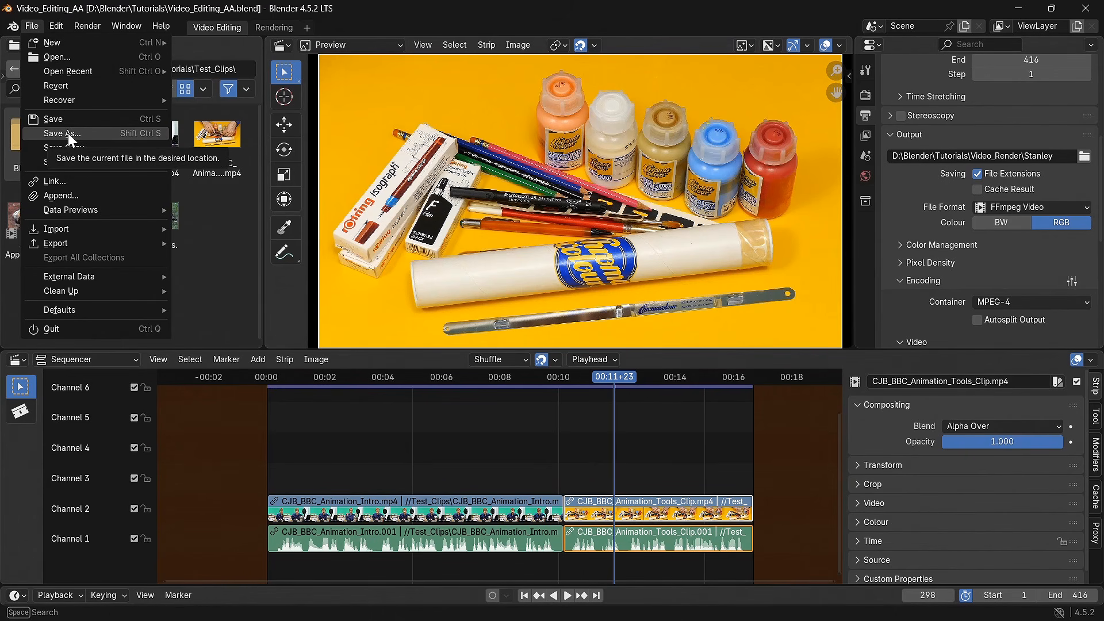
click(450, 455)
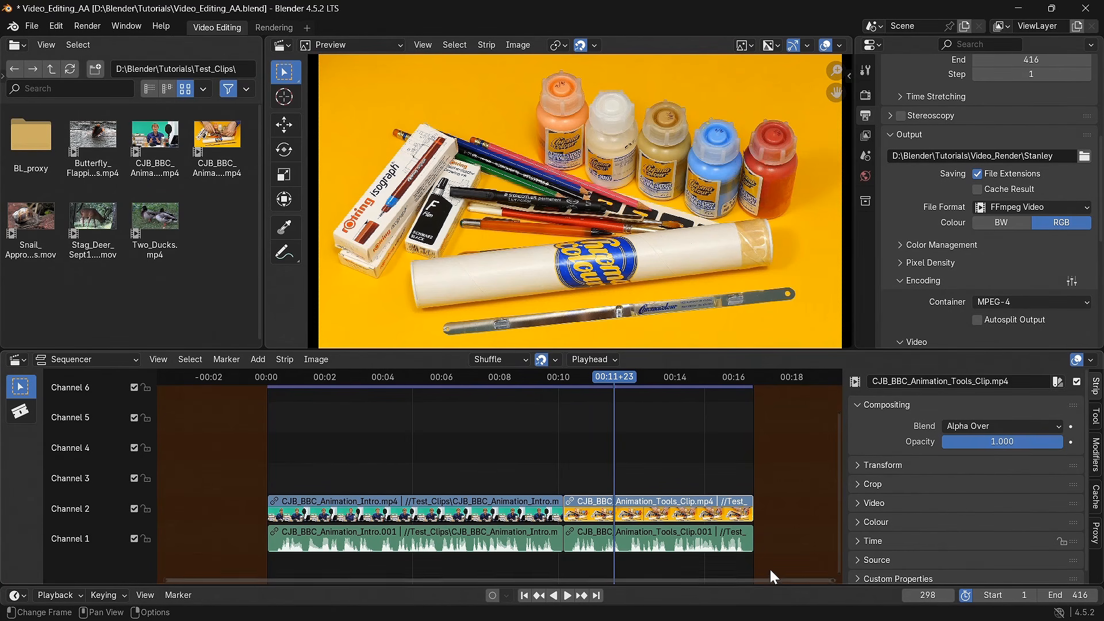
Step: Select the video and audio strips of both clips and frame the selection in the sequencer
drag(833, 578, 777, 574)
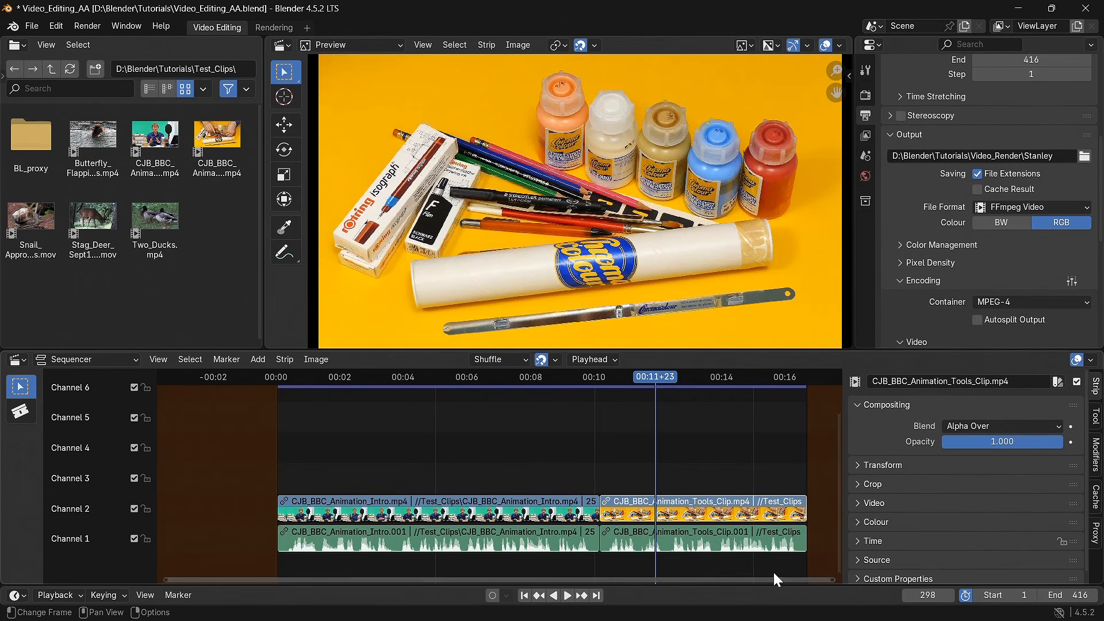
drag(452, 436, 682, 551)
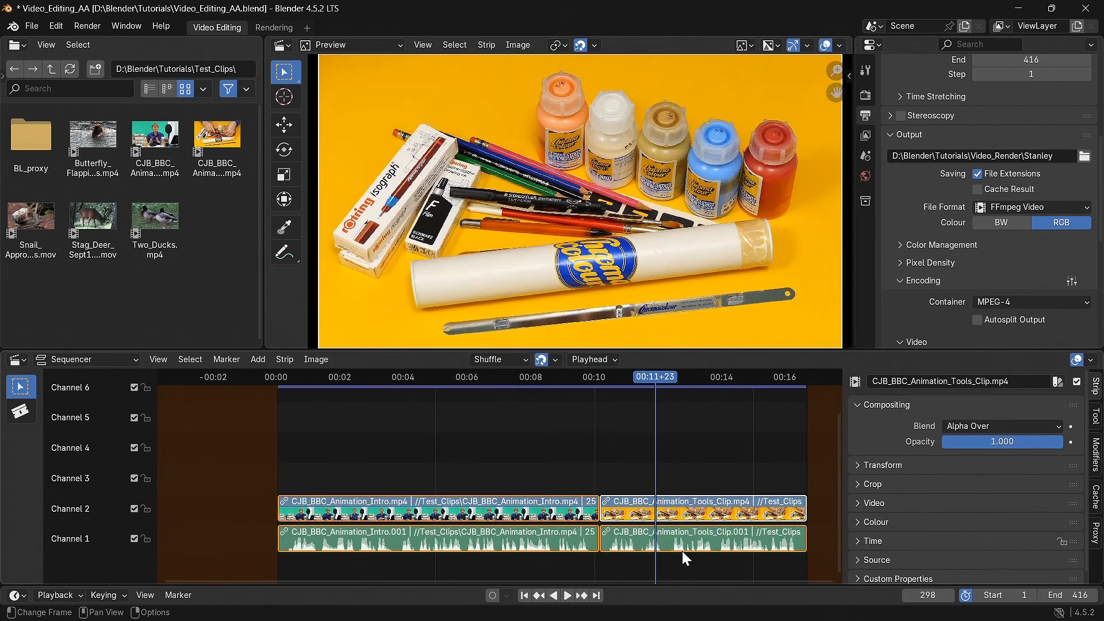
click(159, 359)
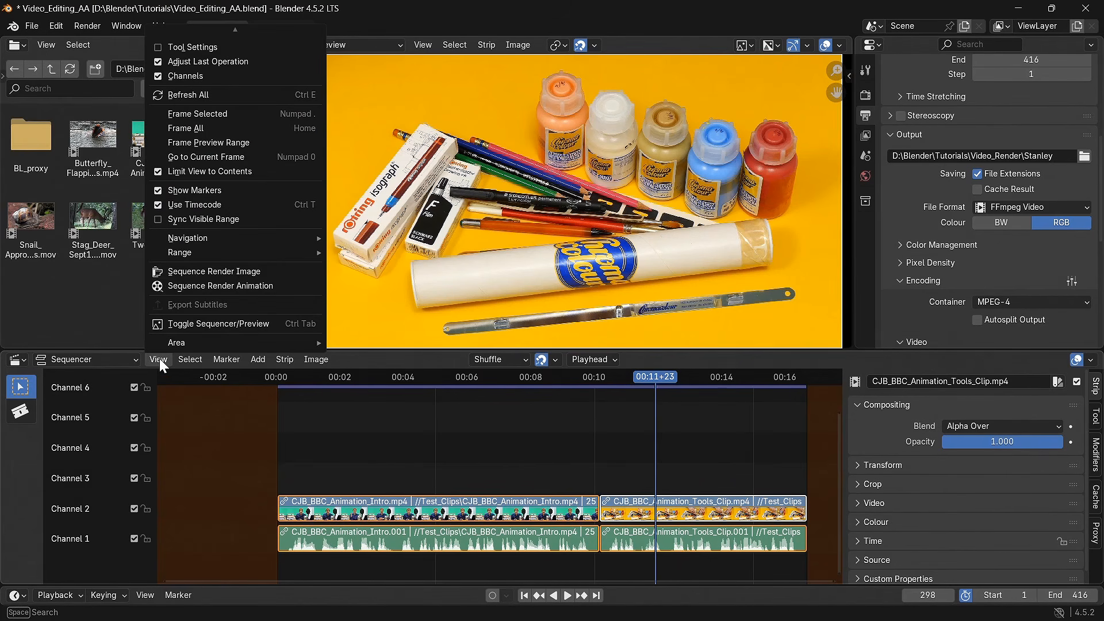
click(205, 109)
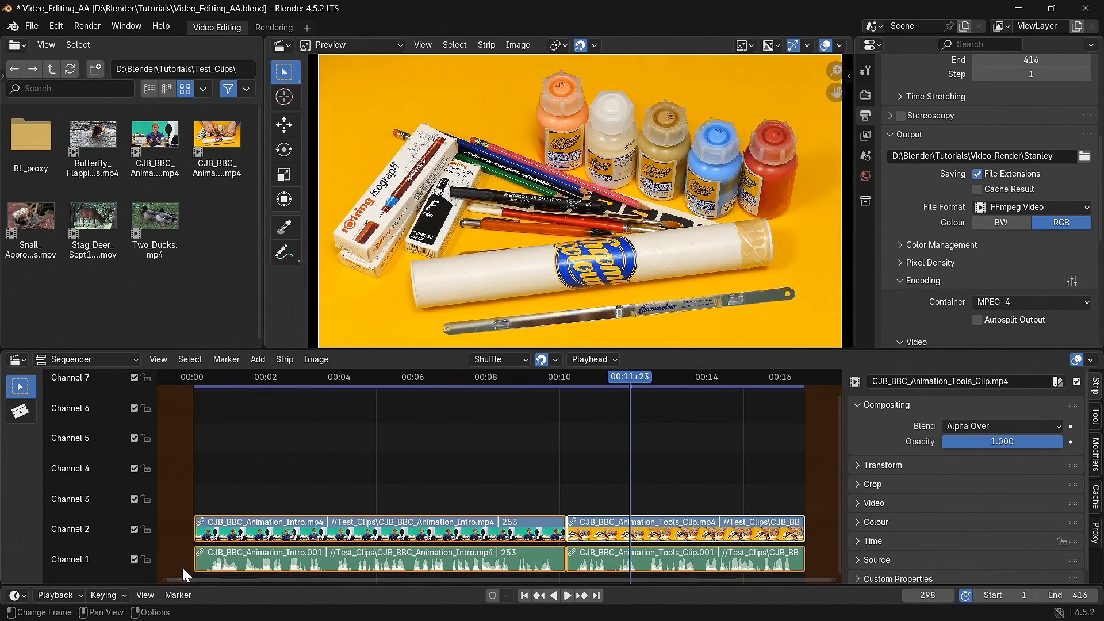
Step: Stretch the sequencer view along the timeline and make the channels taller so the strips appear larger
drag(165, 578, 184, 578)
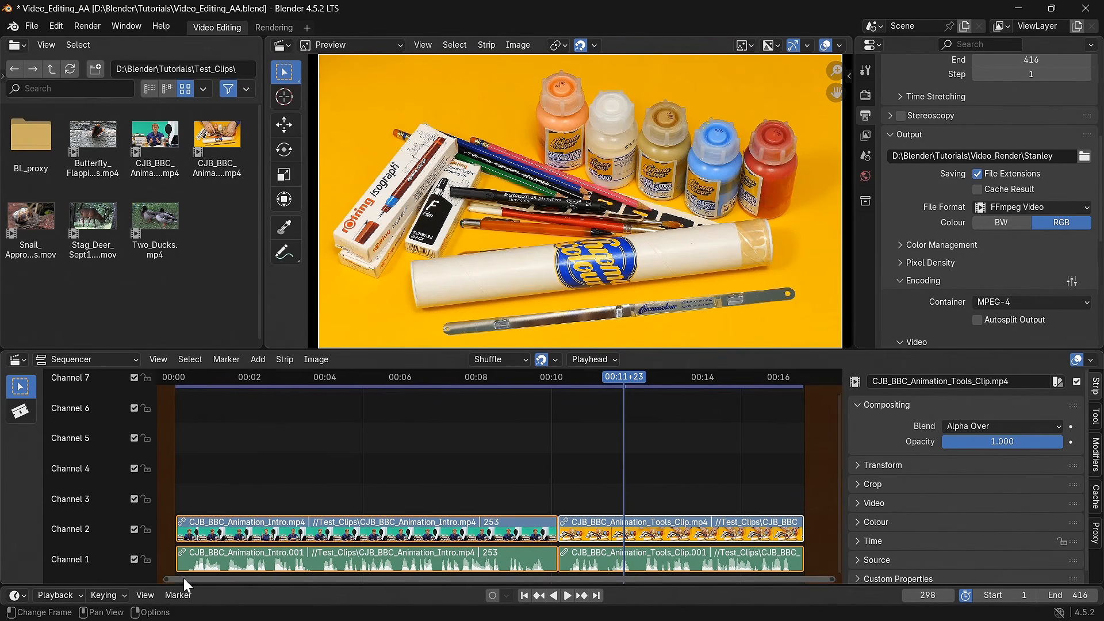
drag(830, 578, 820, 581)
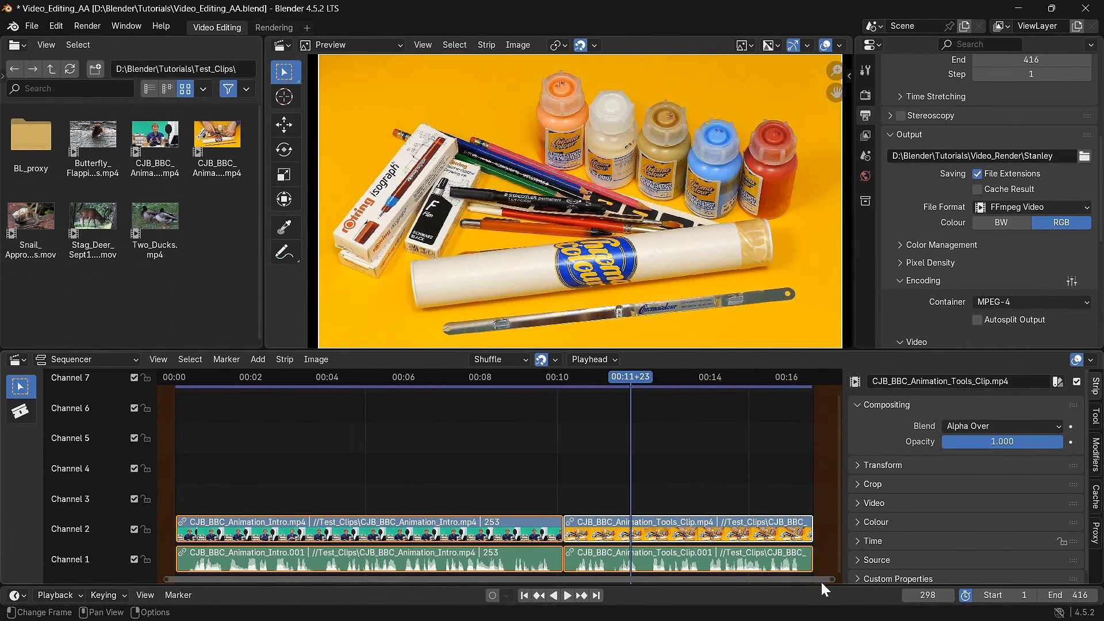
drag(835, 394, 830, 439)
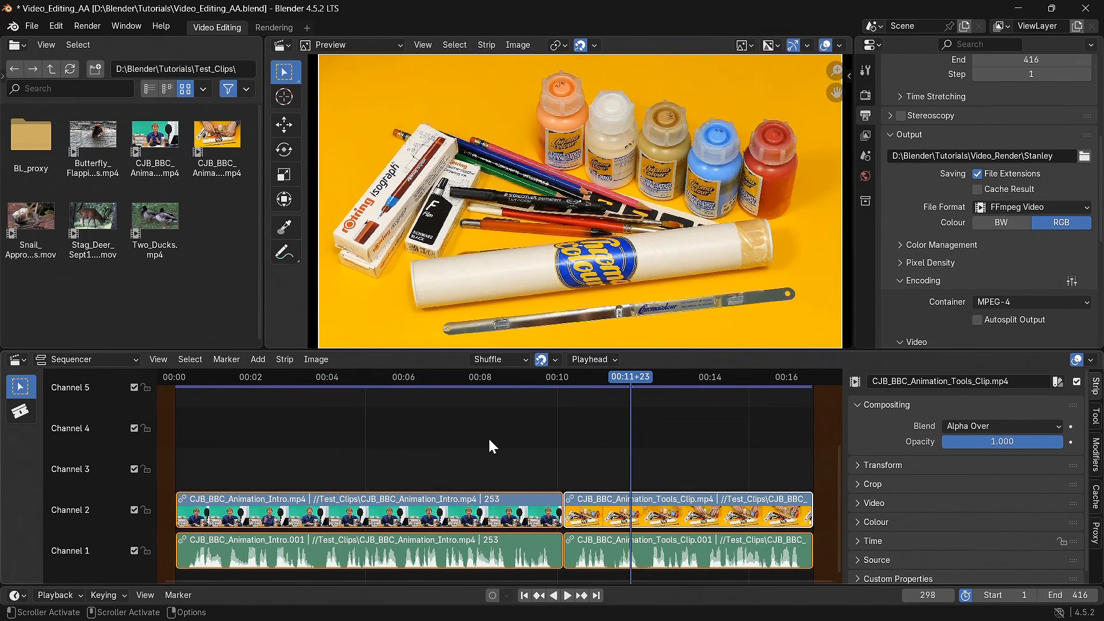
Step: Add Two_Ducks.mp4 on channels 3 and 4 from about 00:06+14 and cut away everything after frame 349
drag(161, 232, 426, 458)
drag(630, 377, 708, 377)
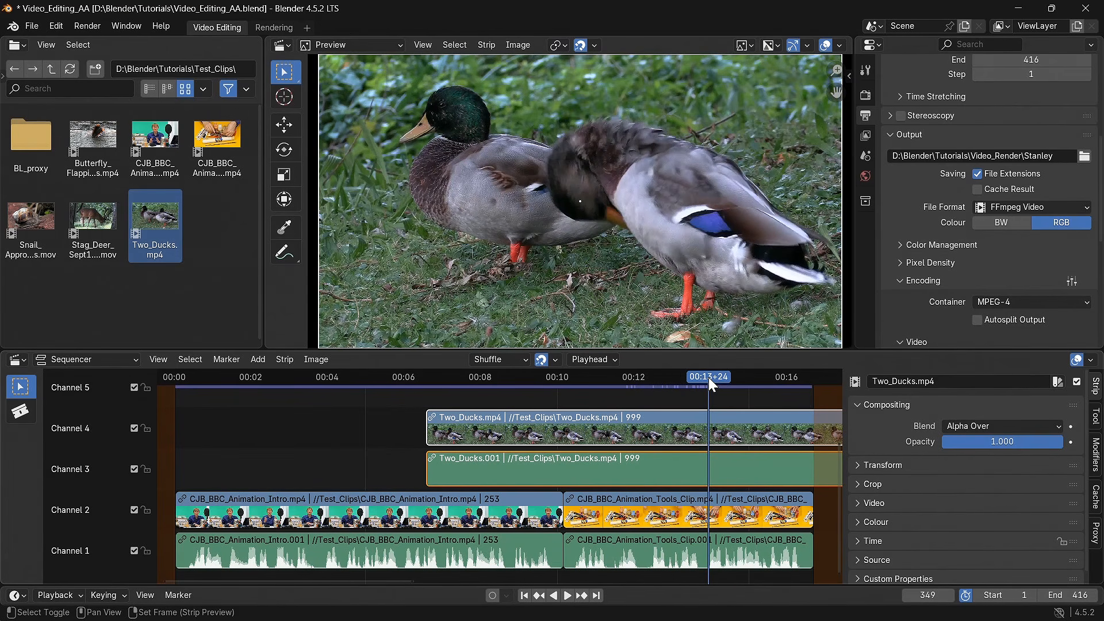
key(k)
click(729, 425)
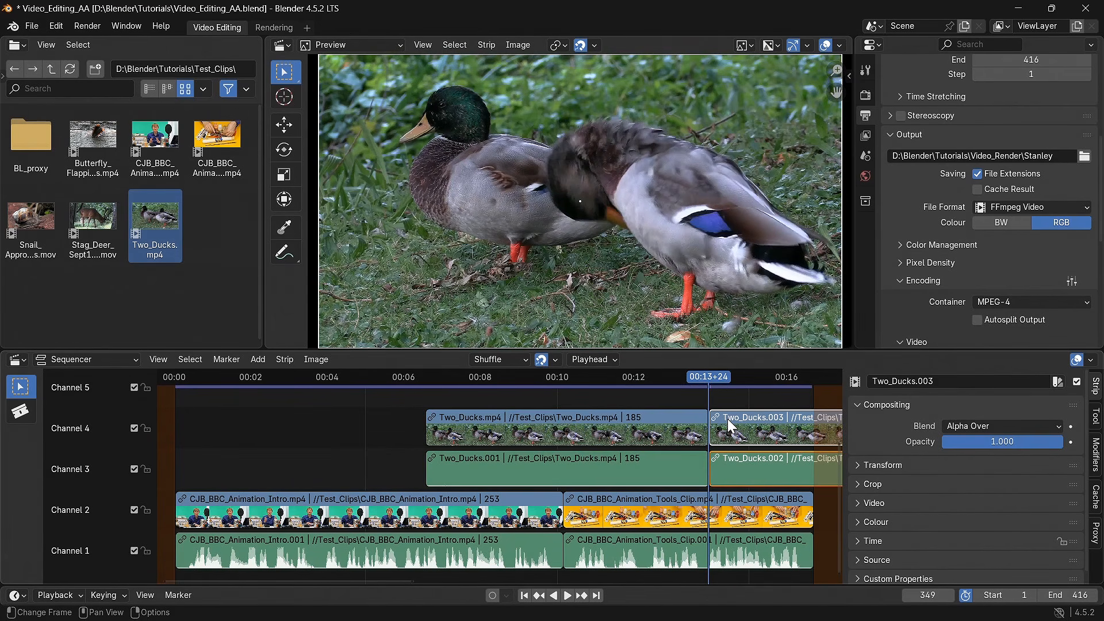
key(Delete)
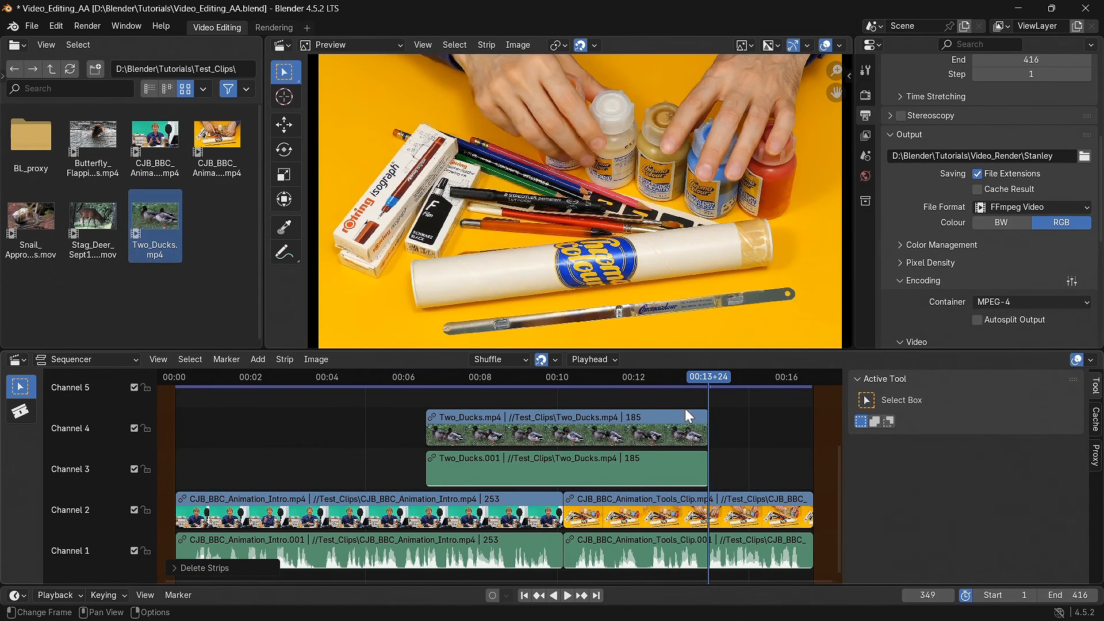
Step: Keyframe the Two_Ducks video strip's opacity at 1.000 on frame 211 and at 0.000 on frame 165 for a fade-in
drag(709, 374, 498, 430)
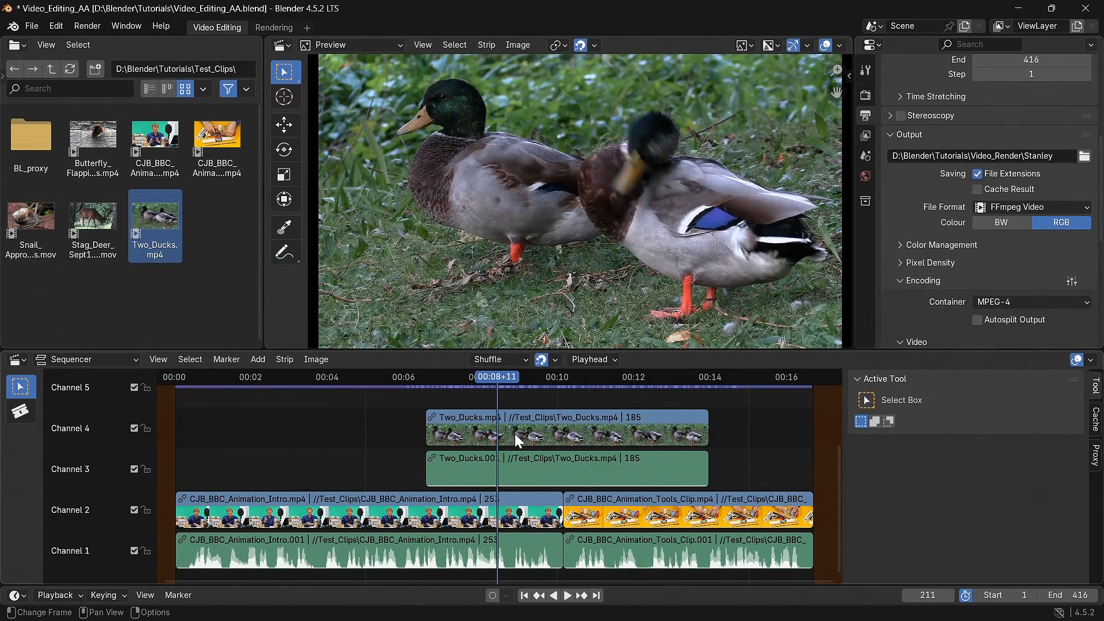
click(507, 436)
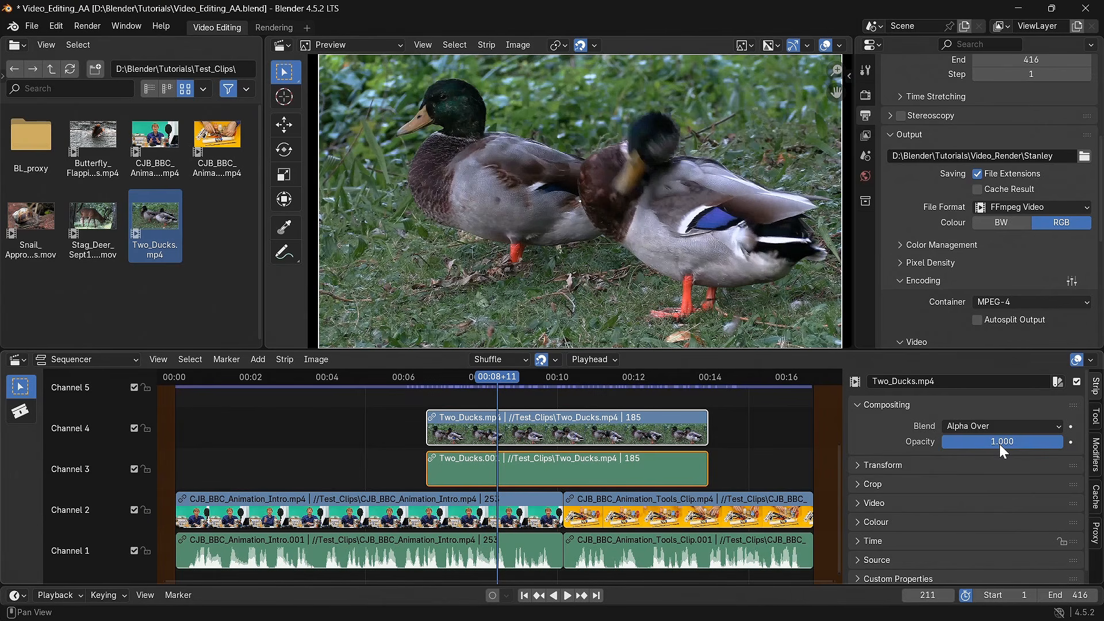
mouse_move(1000, 444)
mouse_down()
mouse_move(943, 444)
mouse_move(1001, 444)
mouse_up()
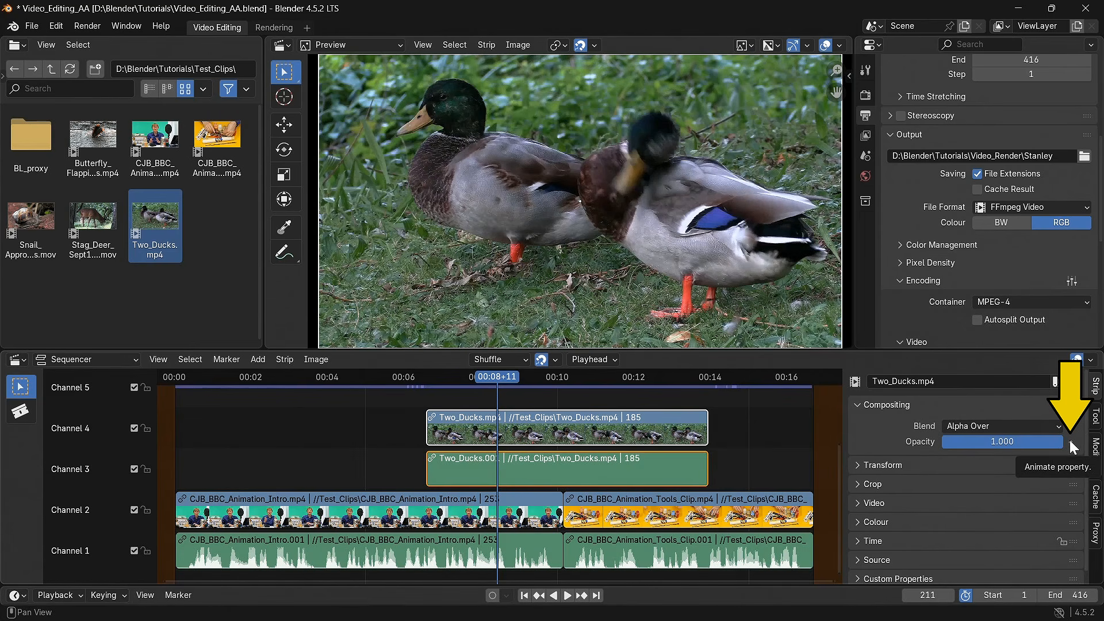
click(1070, 442)
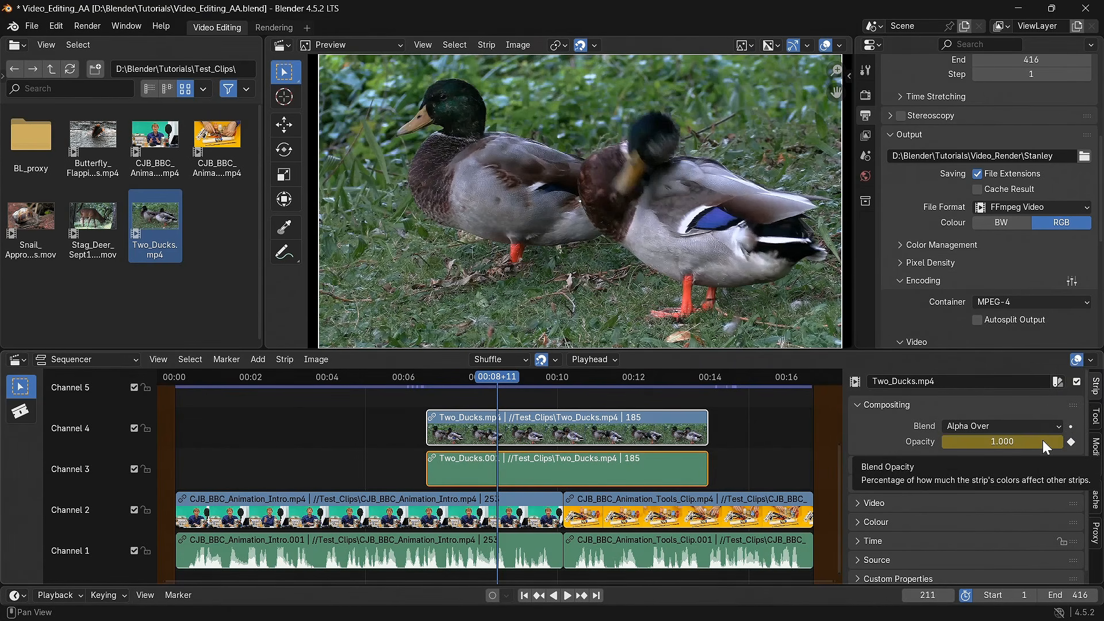
drag(496, 378, 427, 384)
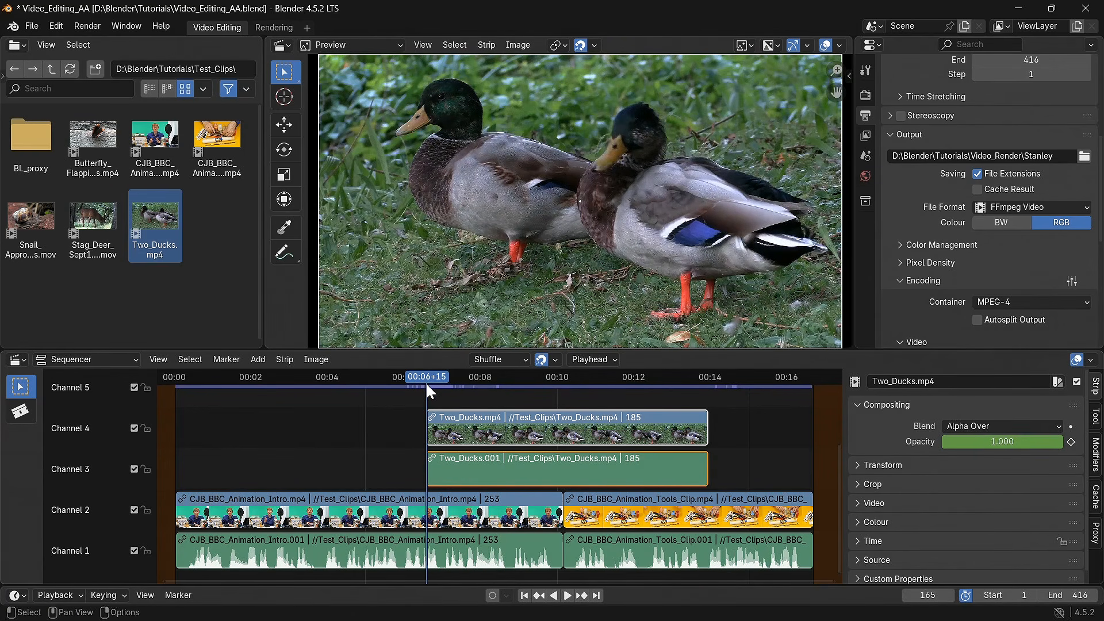
drag(997, 441, 945, 443)
click(1071, 442)
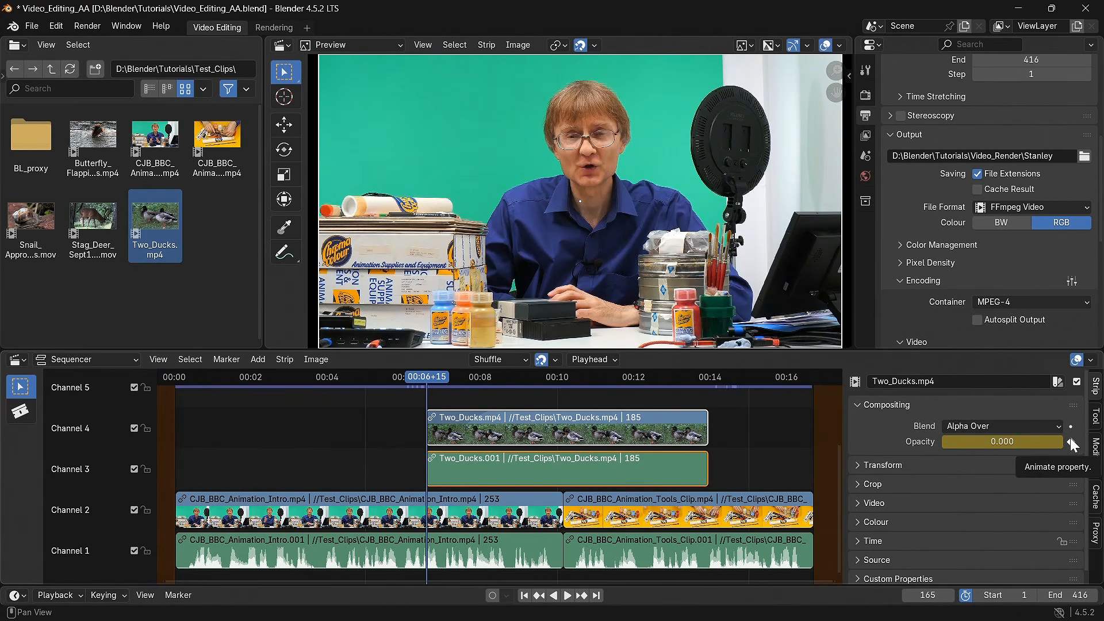
Step: Keyframe the Two_Ducks video strip's opacity at 1.000 on frame 302 and at 0.000 on frame 348 for a fade-out
drag(430, 374, 636, 398)
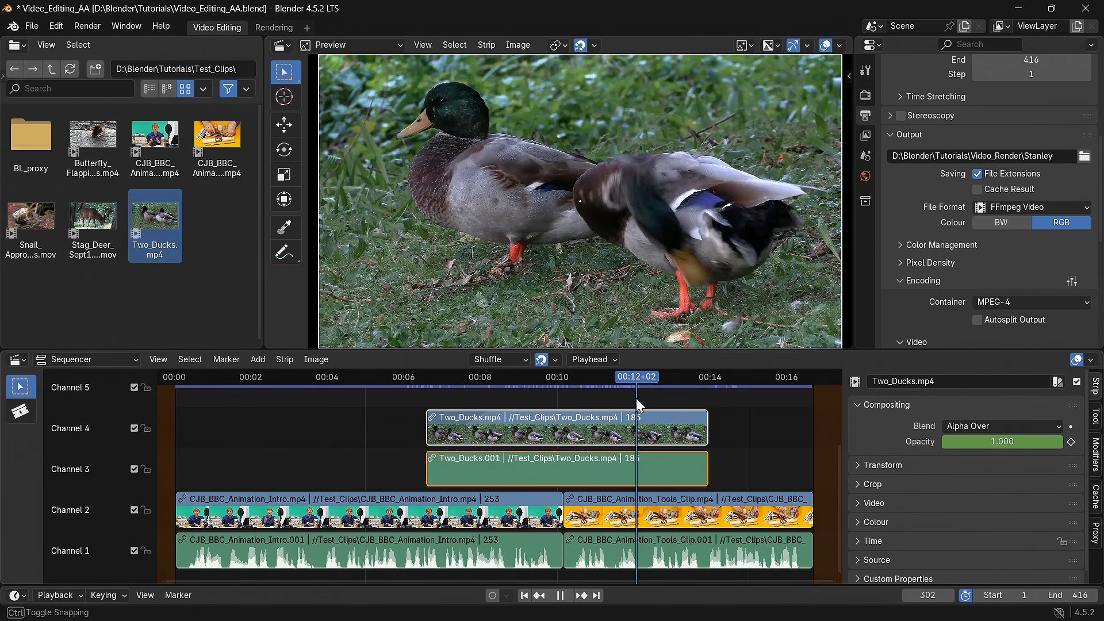
click(1071, 442)
drag(647, 374, 707, 381)
drag(996, 442, 943, 442)
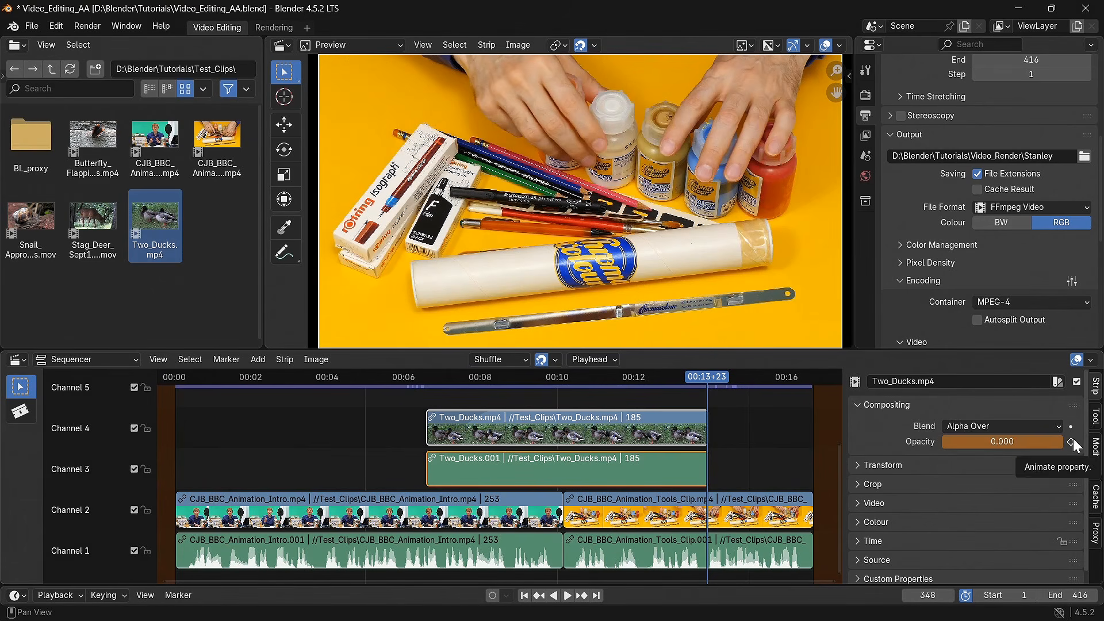
click(1072, 440)
drag(722, 383, 740, 441)
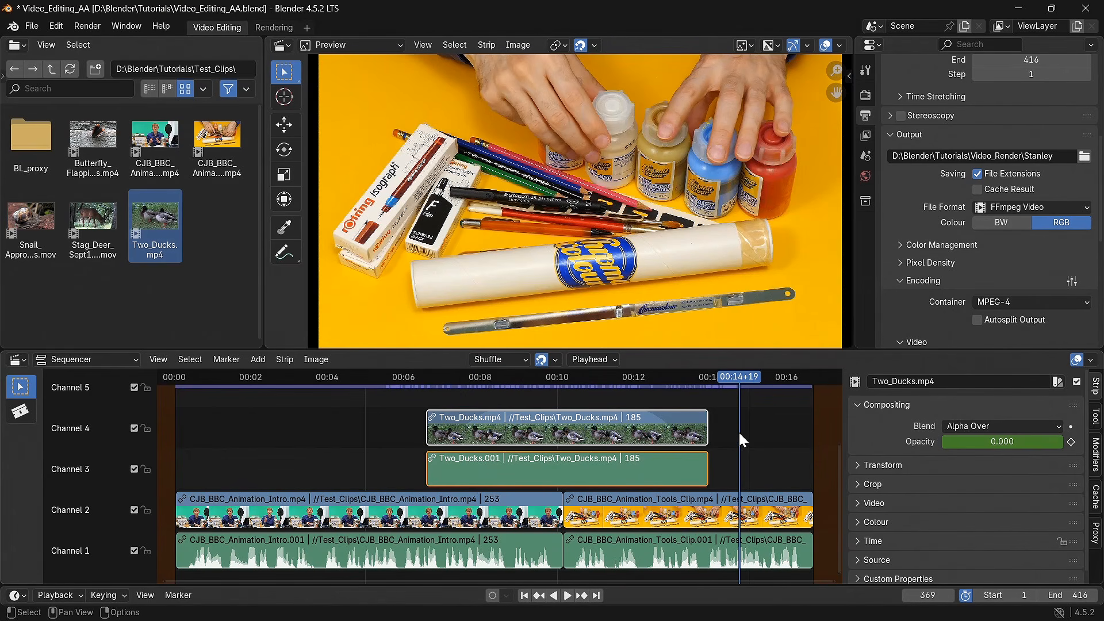
Step: Hide the strip name, source, duration and thumbnails in the sequencer overlays
click(1091, 360)
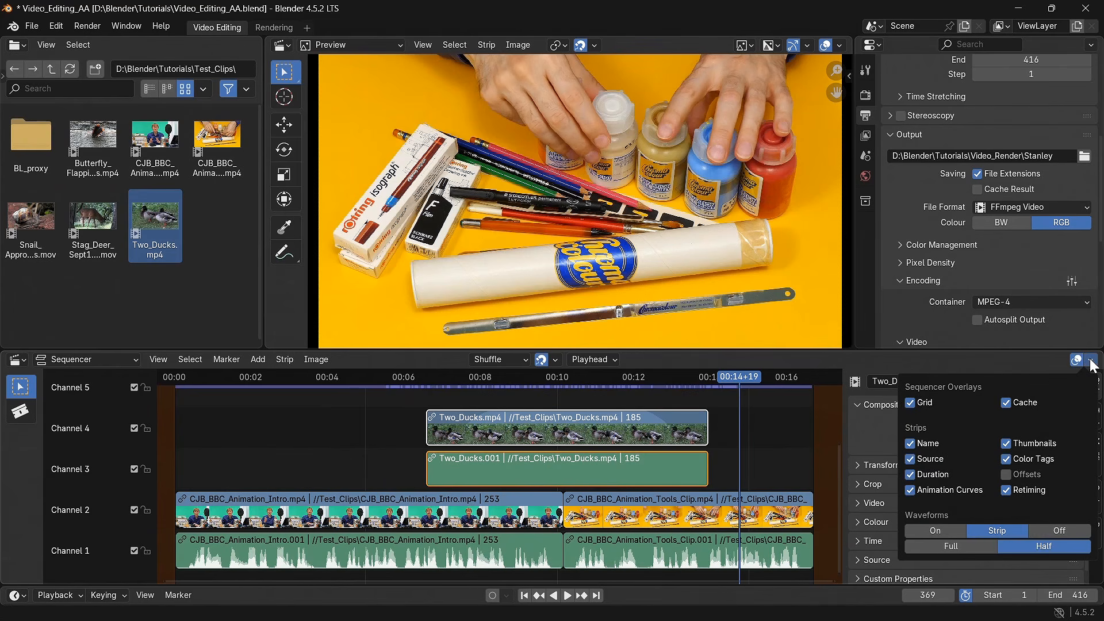
click(920, 444)
click(921, 459)
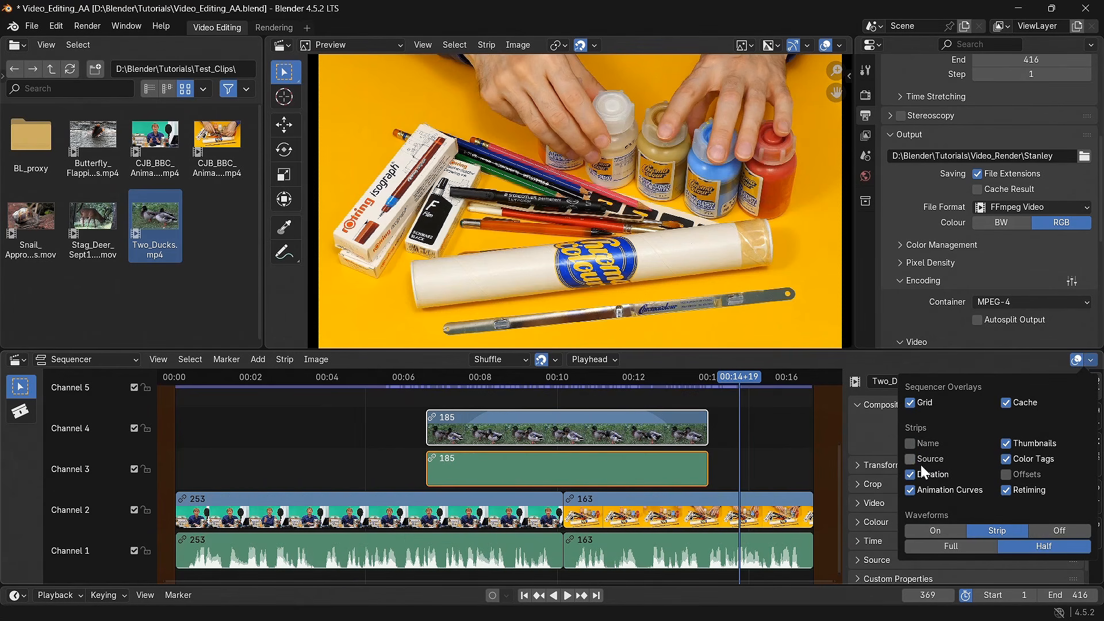
click(922, 475)
click(1010, 442)
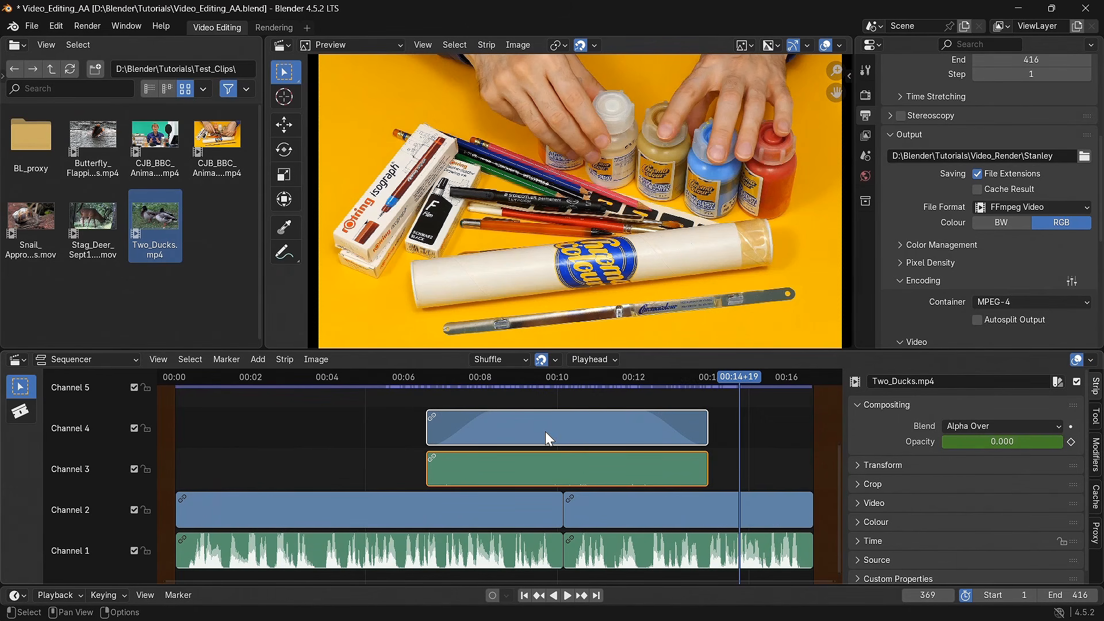
Step: Clear the opacity fade from the selected Two_Ducks strips
drag(732, 381, 593, 406)
key(space)
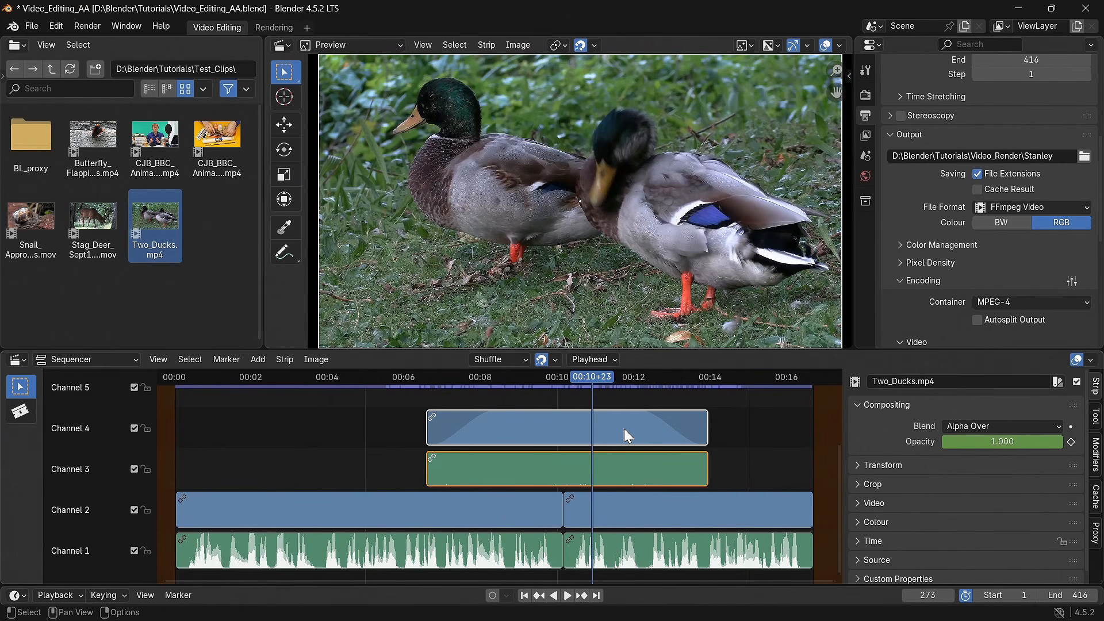
right_click(624, 429)
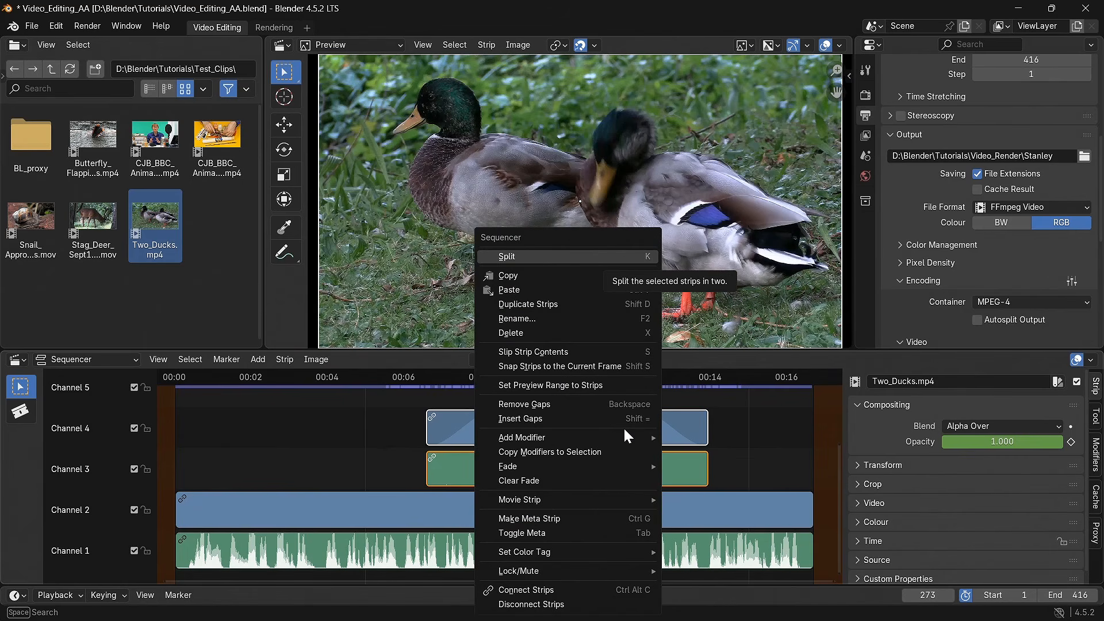
click(601, 477)
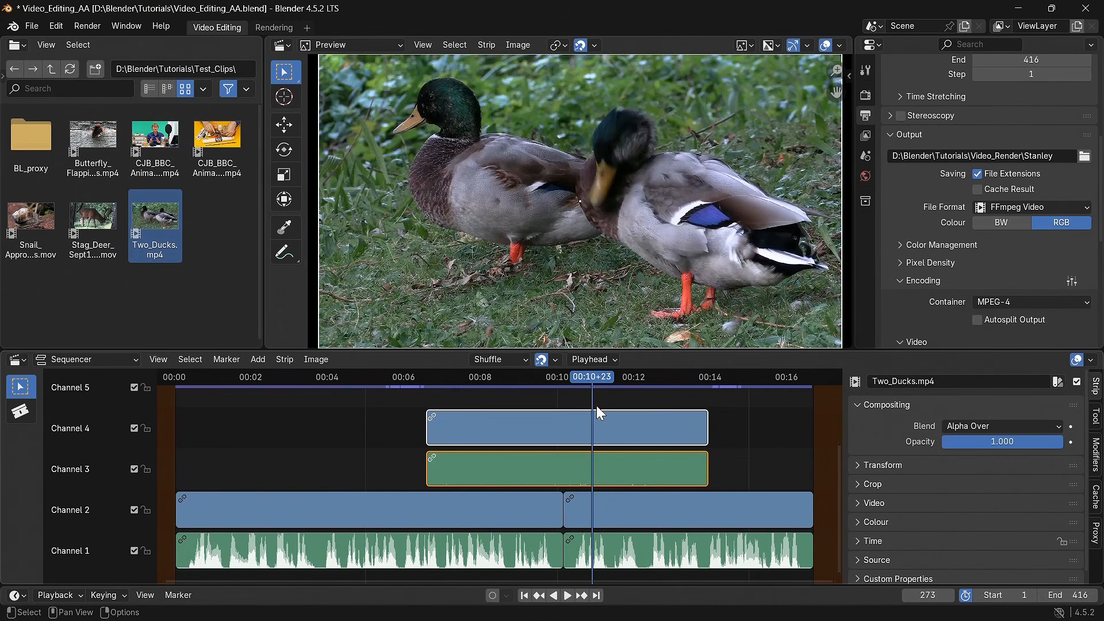
Step: Place the playhead at frame 219 and add a fade to the current frame on both Two_Ducks strips
drag(592, 375, 510, 386)
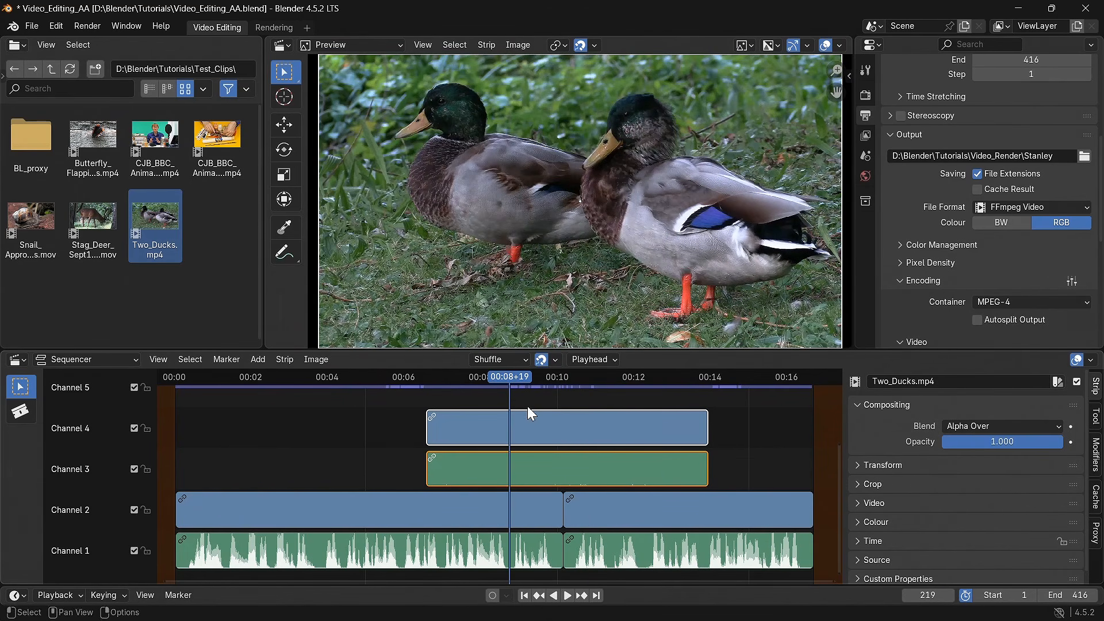
right_click(538, 421)
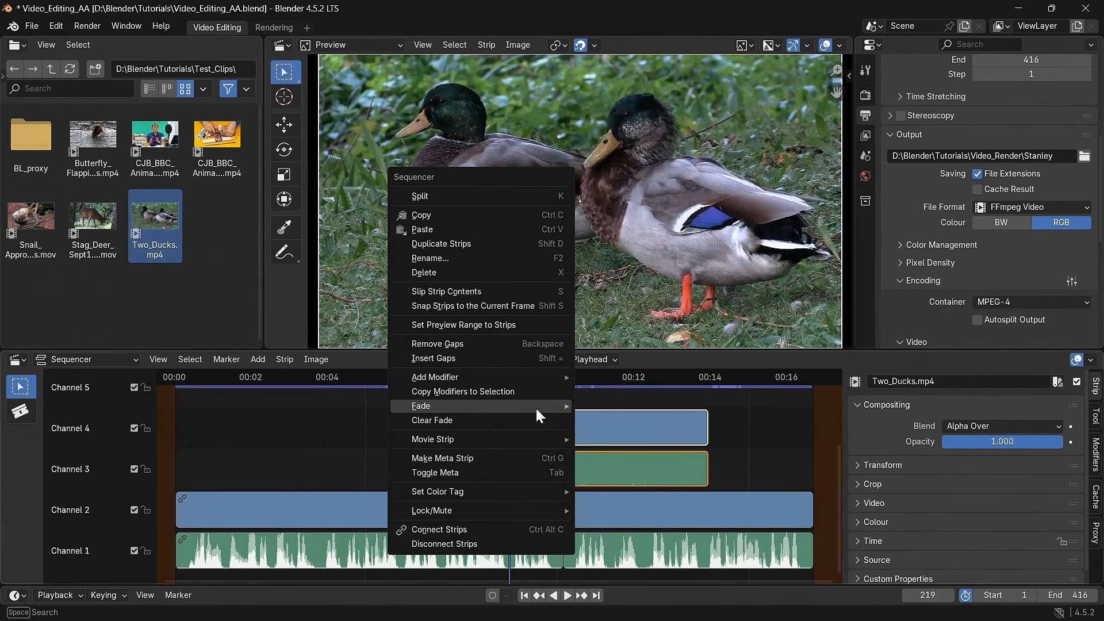
mouse_move(536, 406)
click(627, 463)
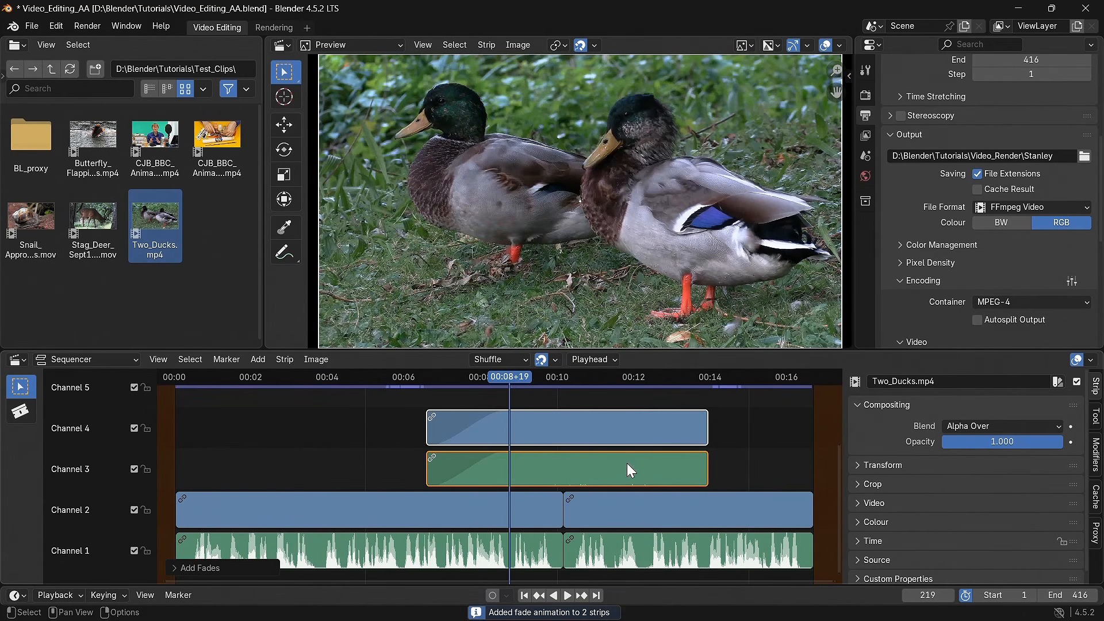
Step: Place the playhead at frame 294 and add a fade from the current frame on both Two_Ducks strips
drag(536, 377, 625, 397)
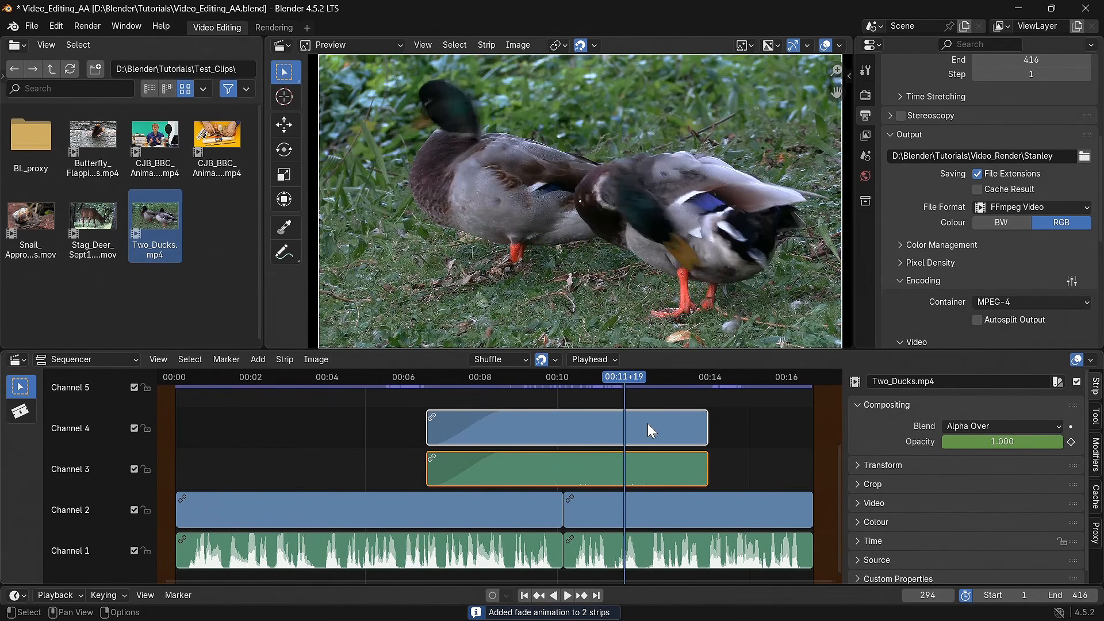
right_click(648, 424)
mouse_move(649, 427)
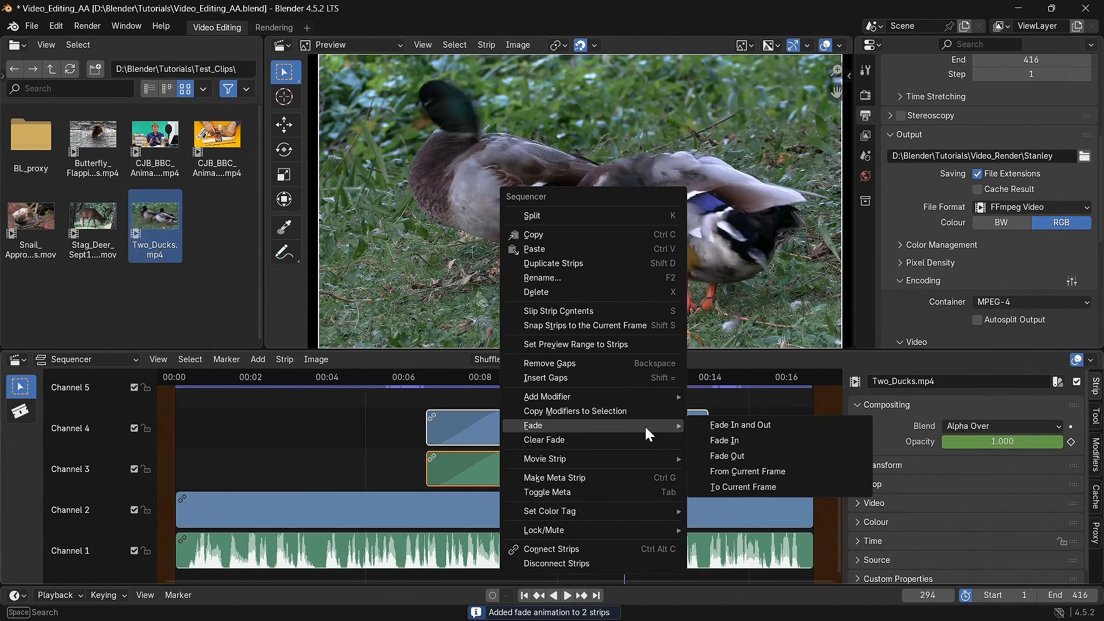
click(723, 467)
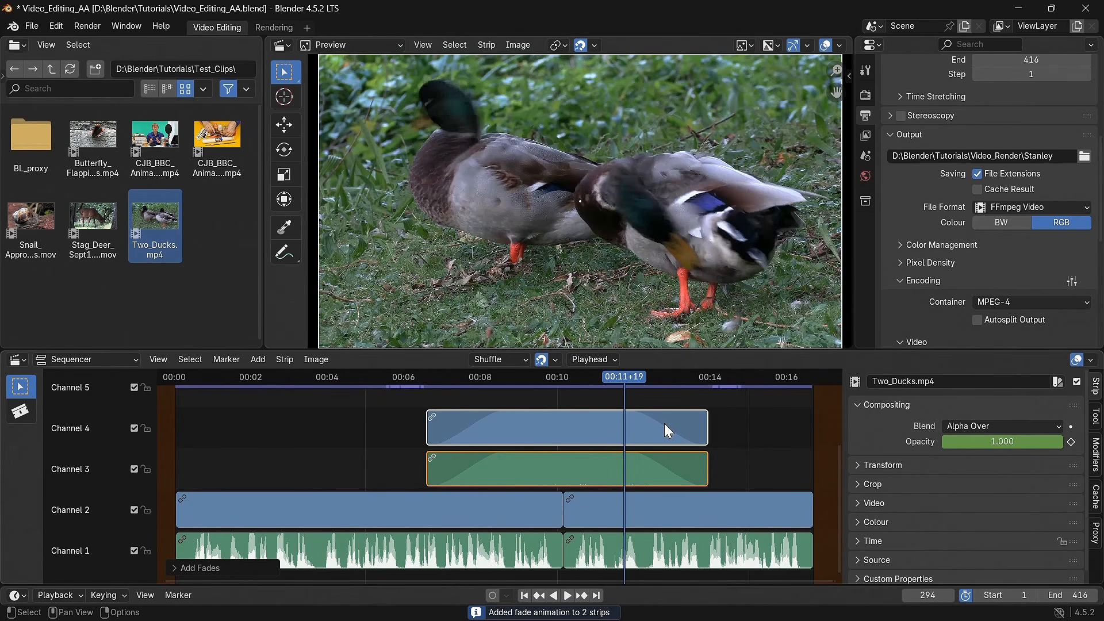
Step: Review the faded section and step back through the opacity keyframes to the beginning of the fade-in
mouse_move(626, 379)
mouse_down()
mouse_move(401, 382)
mouse_move(731, 429)
mouse_up()
key(space)
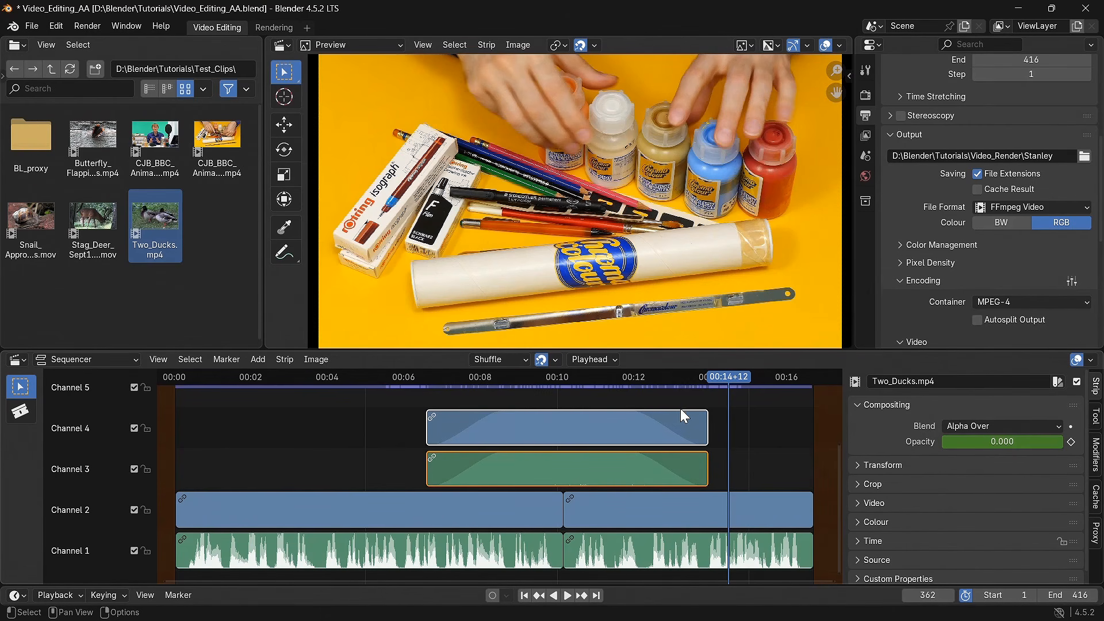
click(538, 595)
click(538, 596)
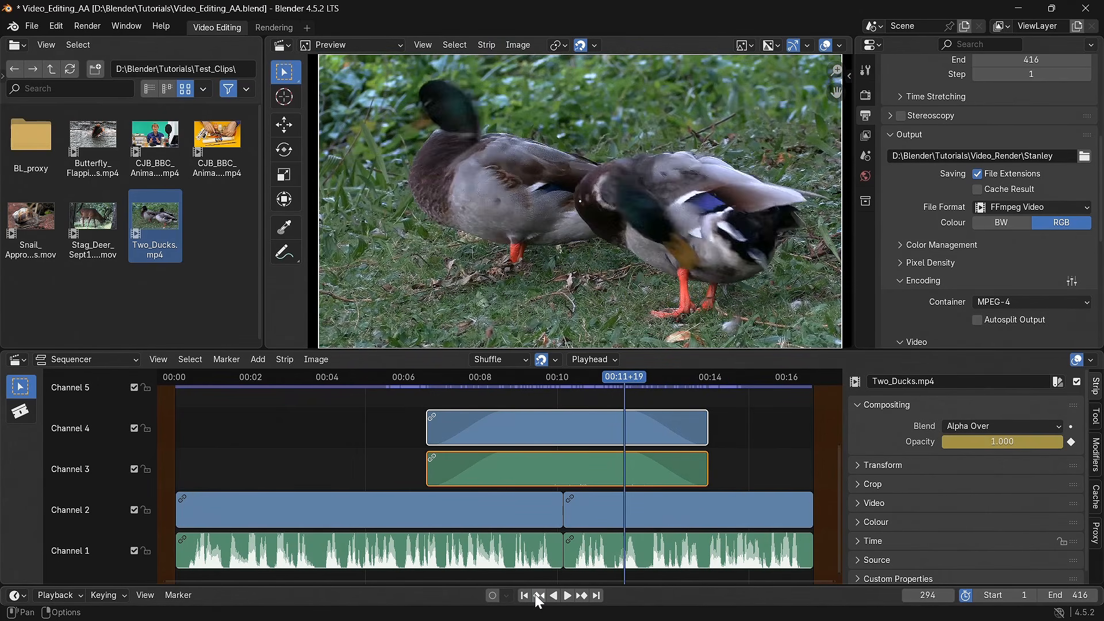
click(538, 596)
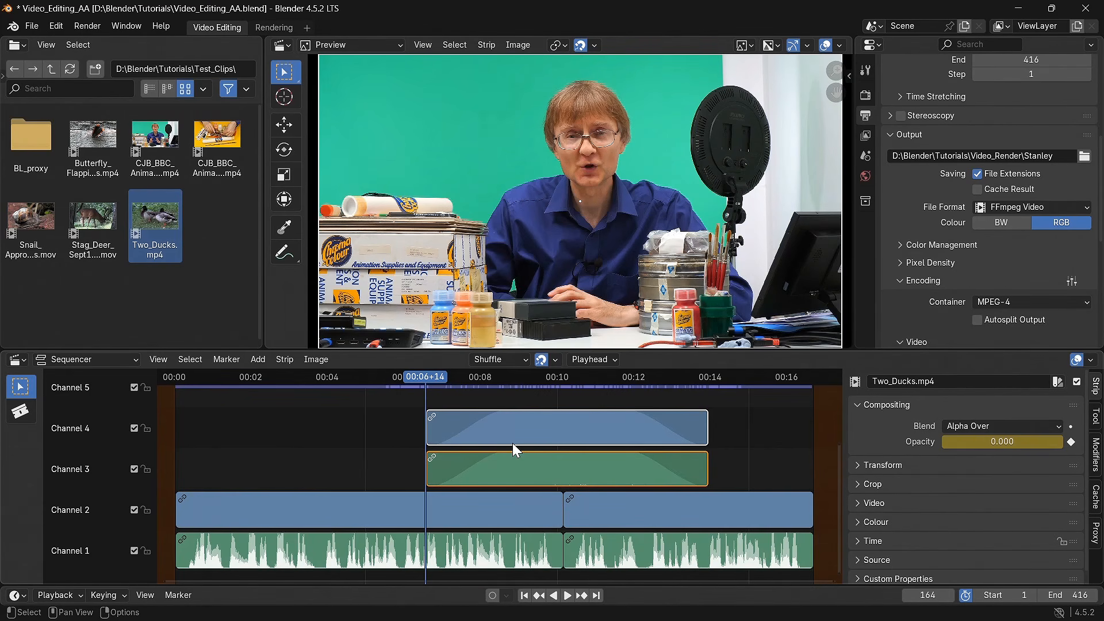
Step: Temporarily swap the Properties editor for the Dope Sheet, widen its keyframe region and nudge the keyframe that ends the fade-in
click(875, 43)
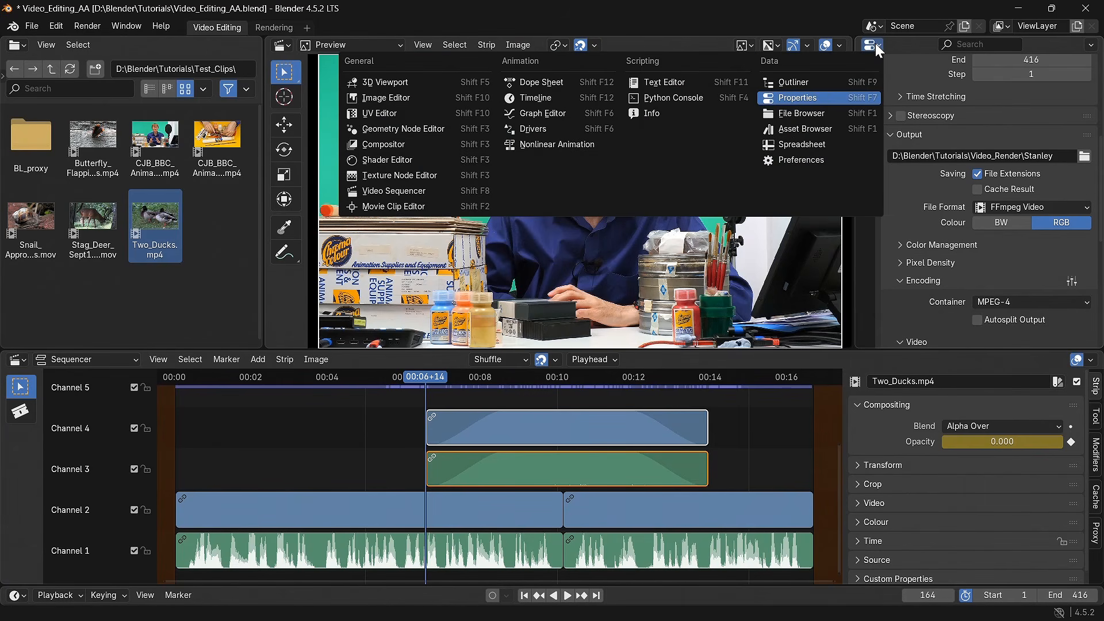
click(561, 81)
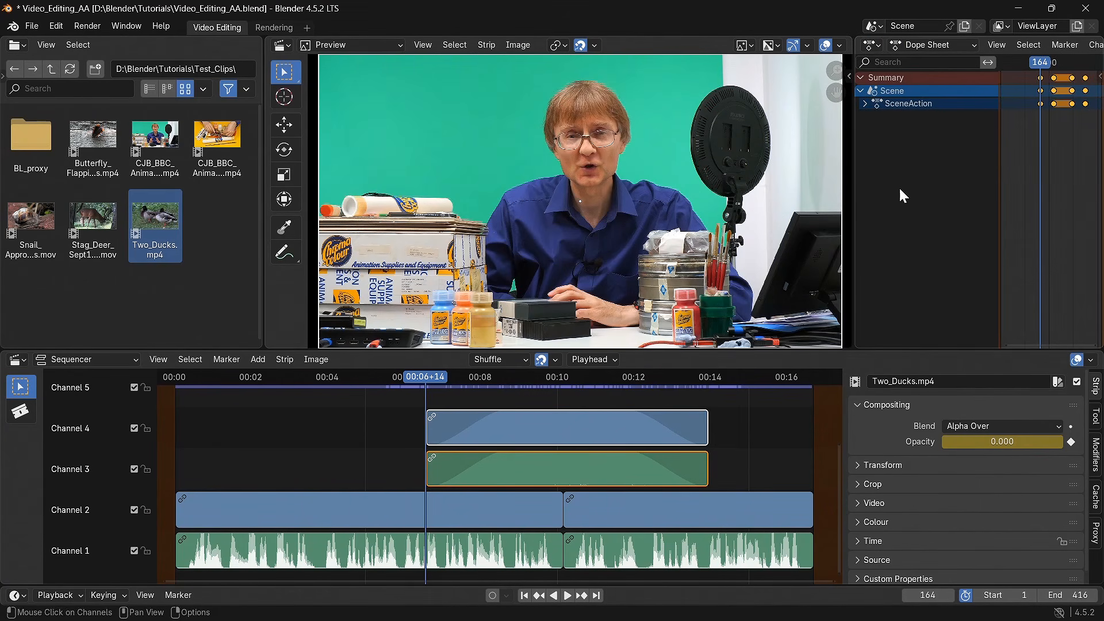
drag(1000, 119, 939, 137)
click(1038, 150)
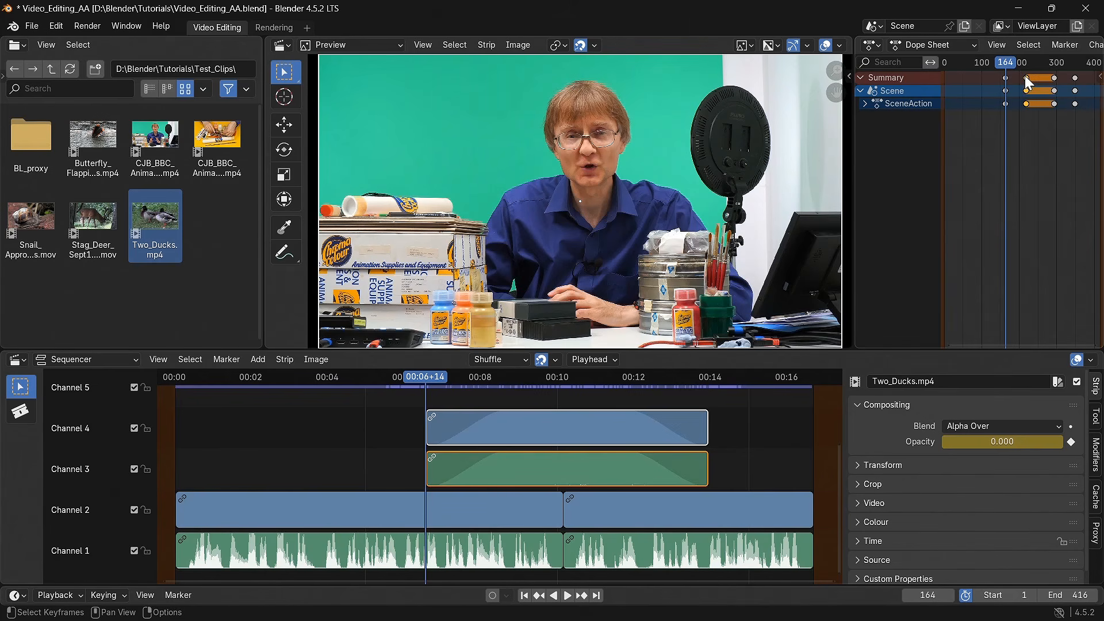
mouse_move(1028, 79)
mouse_down()
mouse_move(1041, 75)
mouse_move(1019, 80)
mouse_move(1029, 78)
mouse_up()
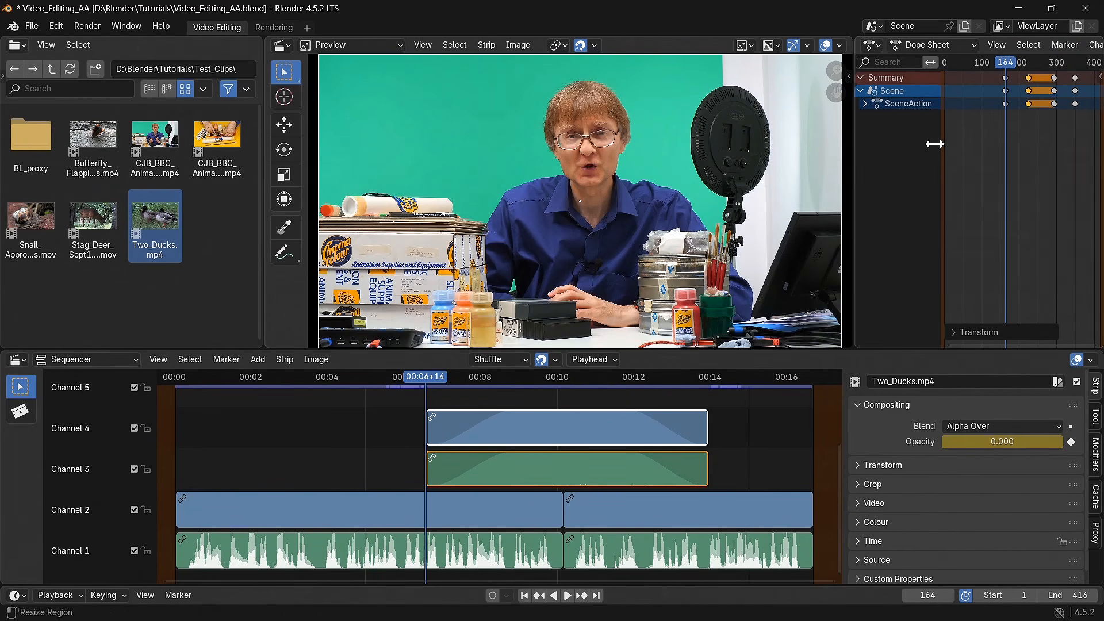
click(874, 44)
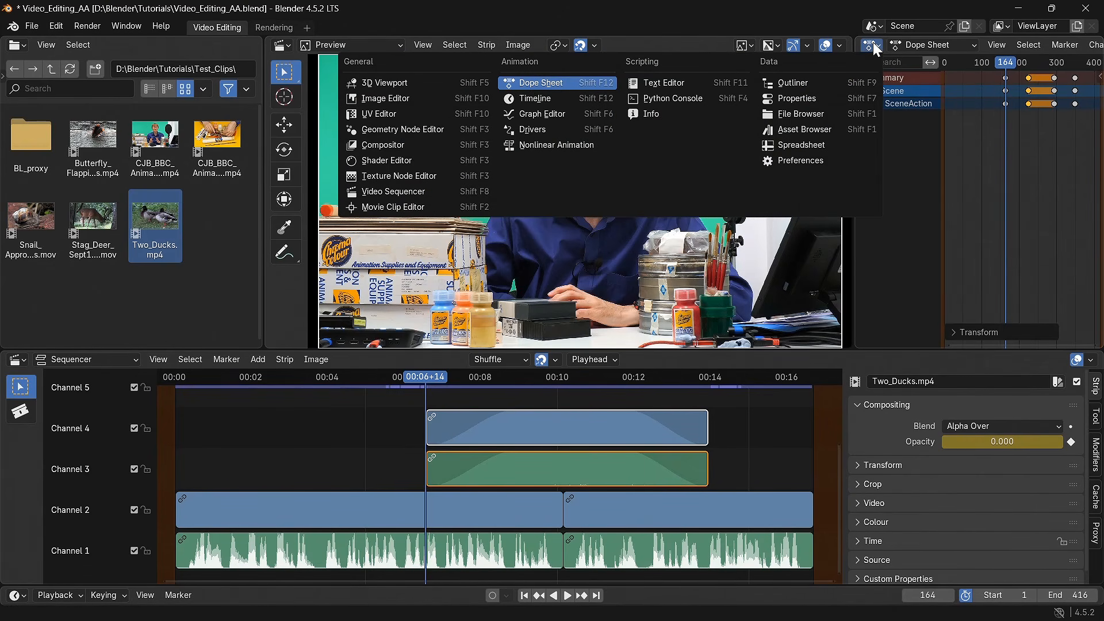
click(820, 97)
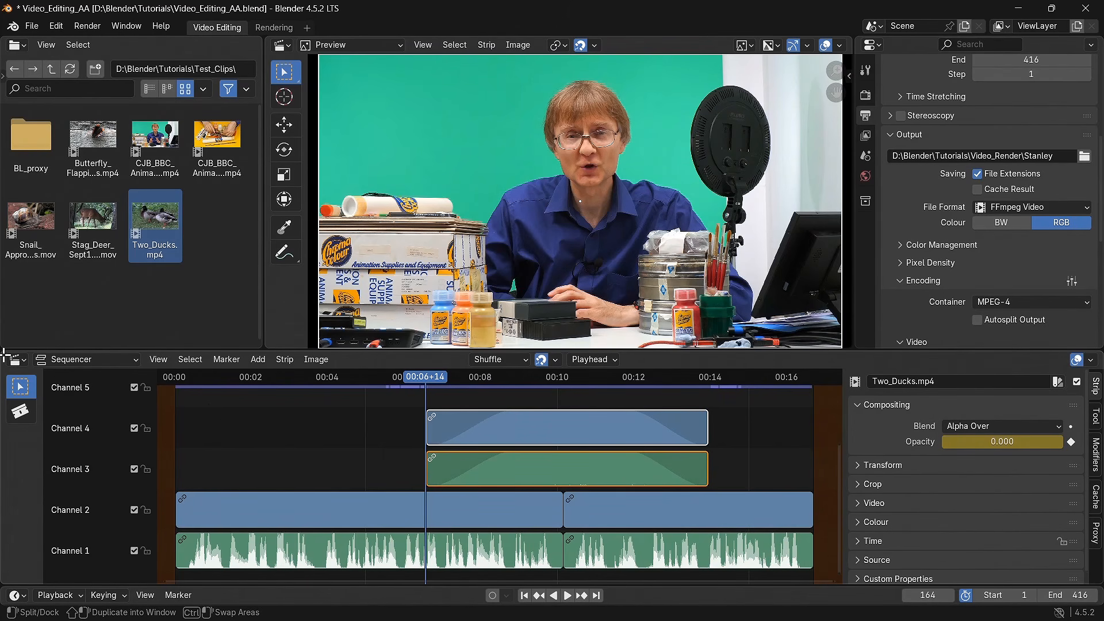
Step: Split the sequencer area into two stacked sequencers and enlarge the upper and lower areas by shrinking the preview
drag(4, 354, 7, 424)
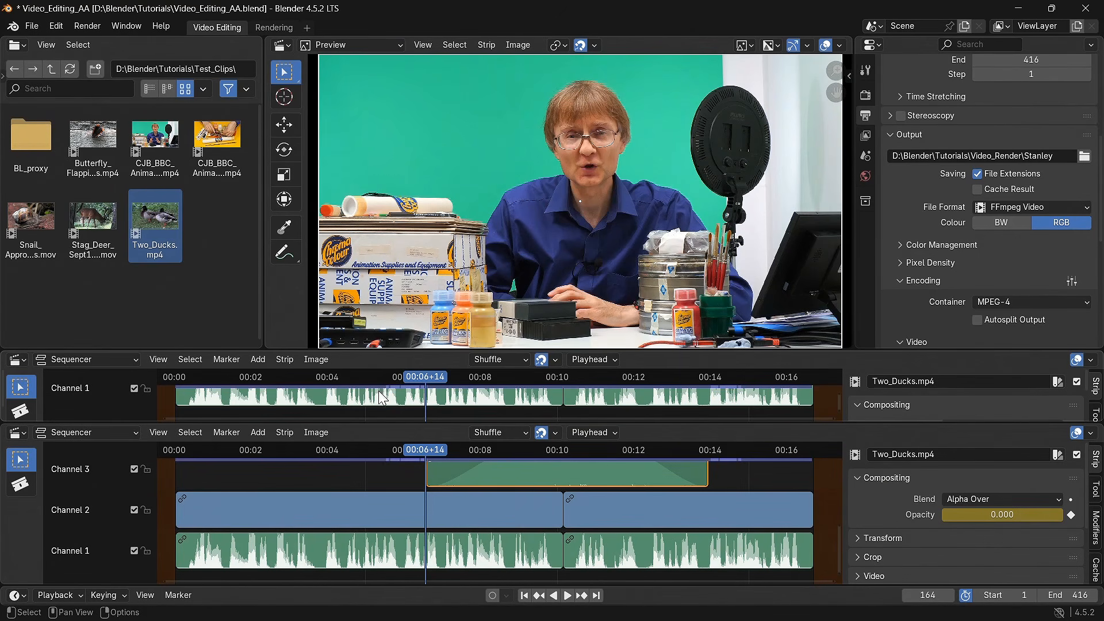
drag(432, 349, 445, 293)
mouse_move(431, 419)
mouse_down()
mouse_move(433, 395)
mouse_move(434, 405)
mouse_up()
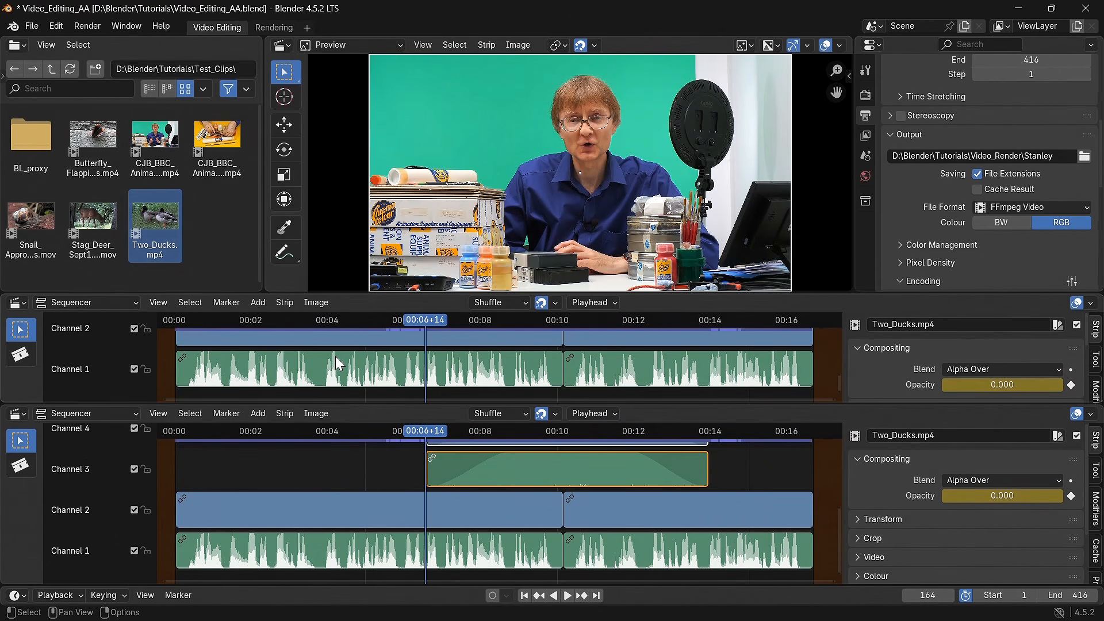
Step: Turn the upper sequencer into a Dope Sheet and match its channel list width and timeline scale to the sequencer below
click(19, 303)
click(233, 340)
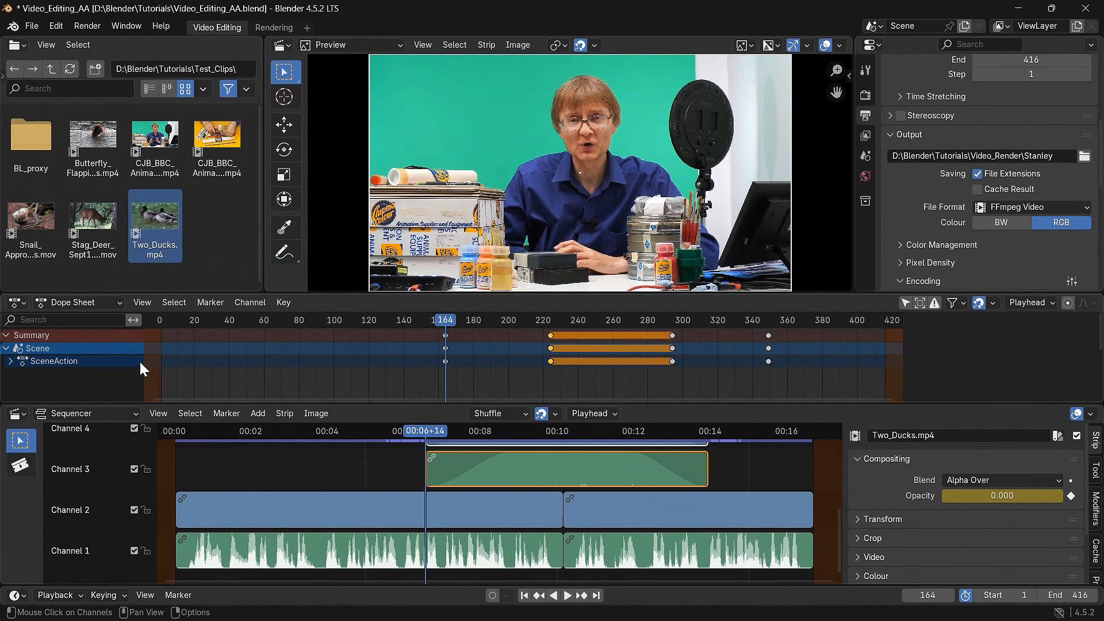
drag(144, 356, 155, 357)
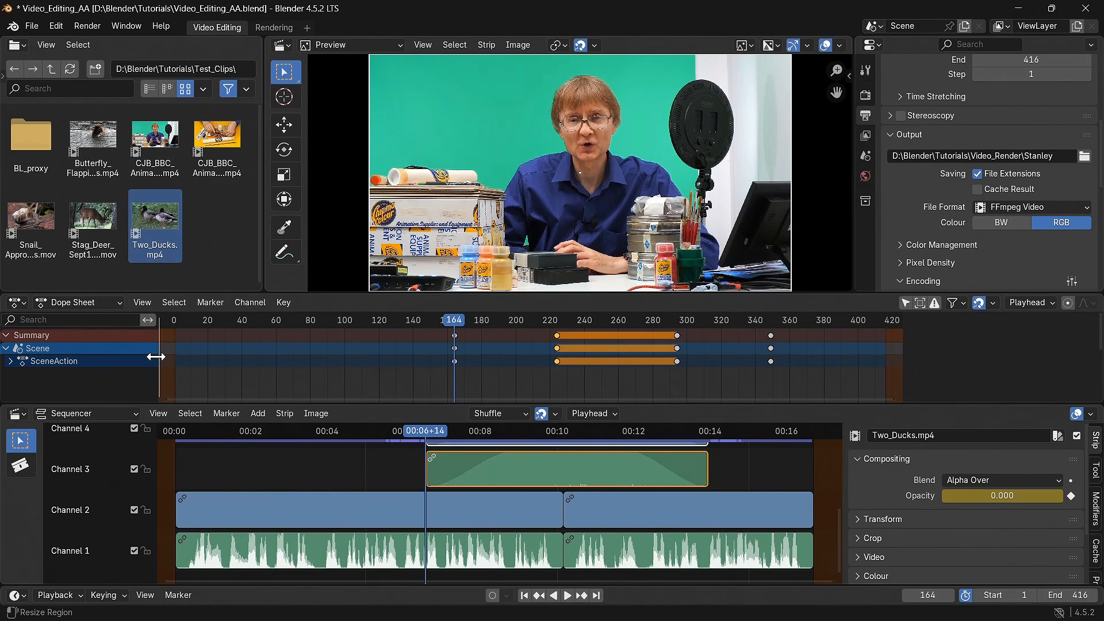
drag(904, 354, 826, 354)
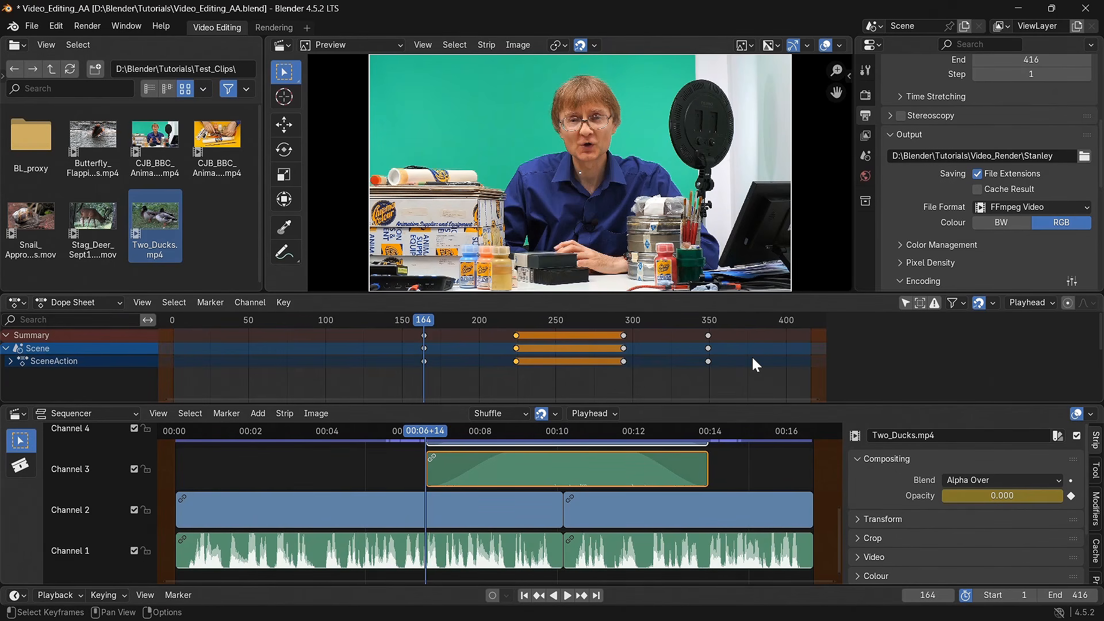
mouse_move(830, 577)
mouse_down()
mouse_move(785, 578)
mouse_move(834, 580)
mouse_up()
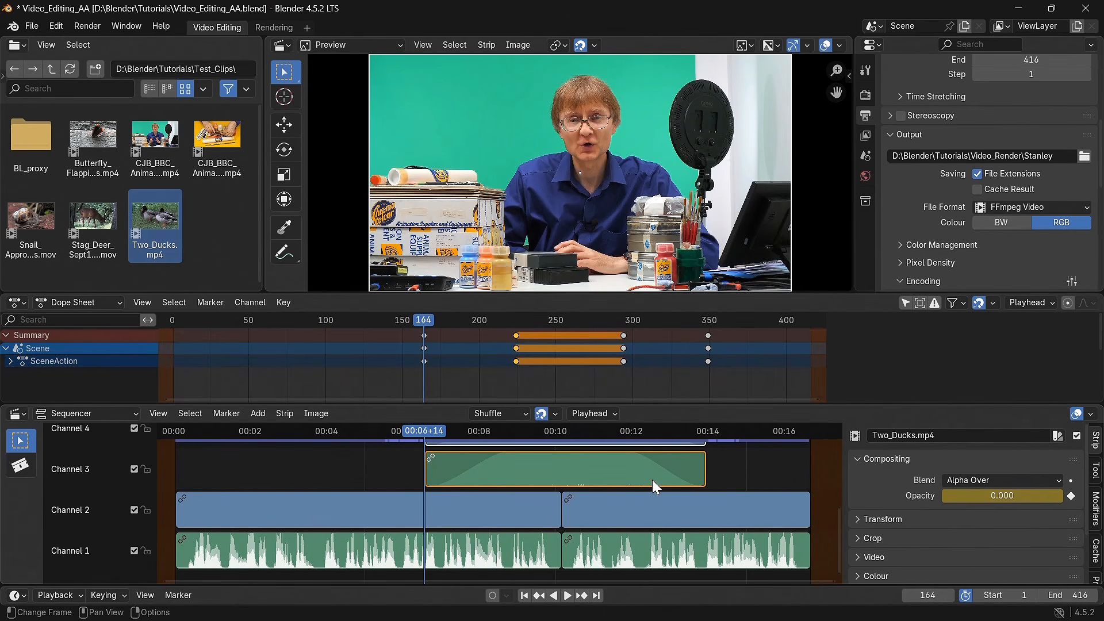
Step: Enable Sync Visible Range in both the Sequencer and the Dope Sheet
click(161, 414)
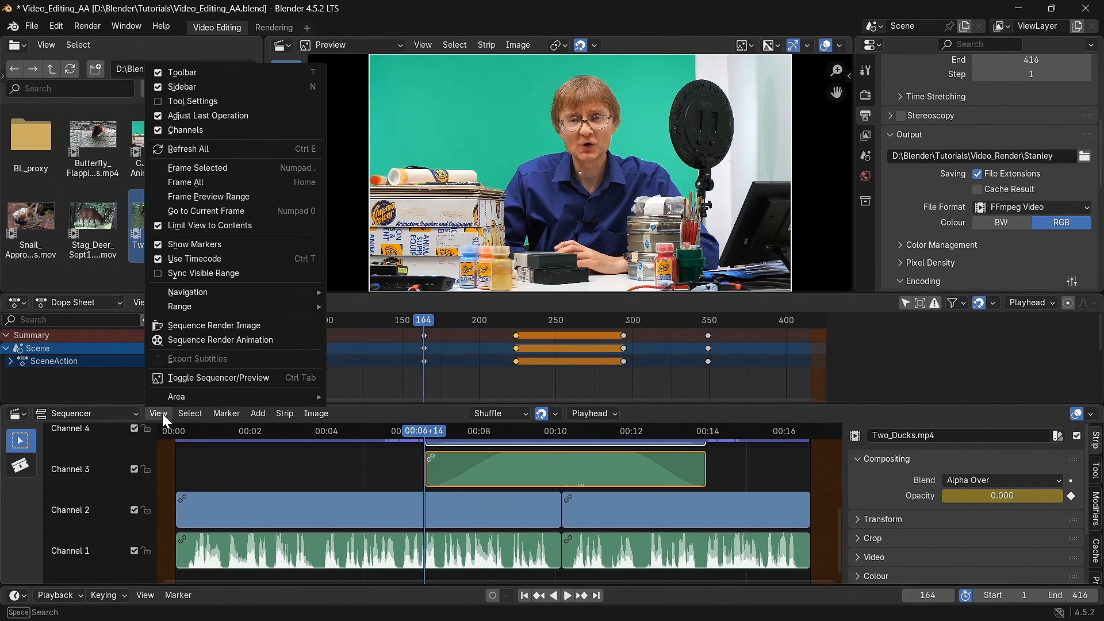
click(188, 274)
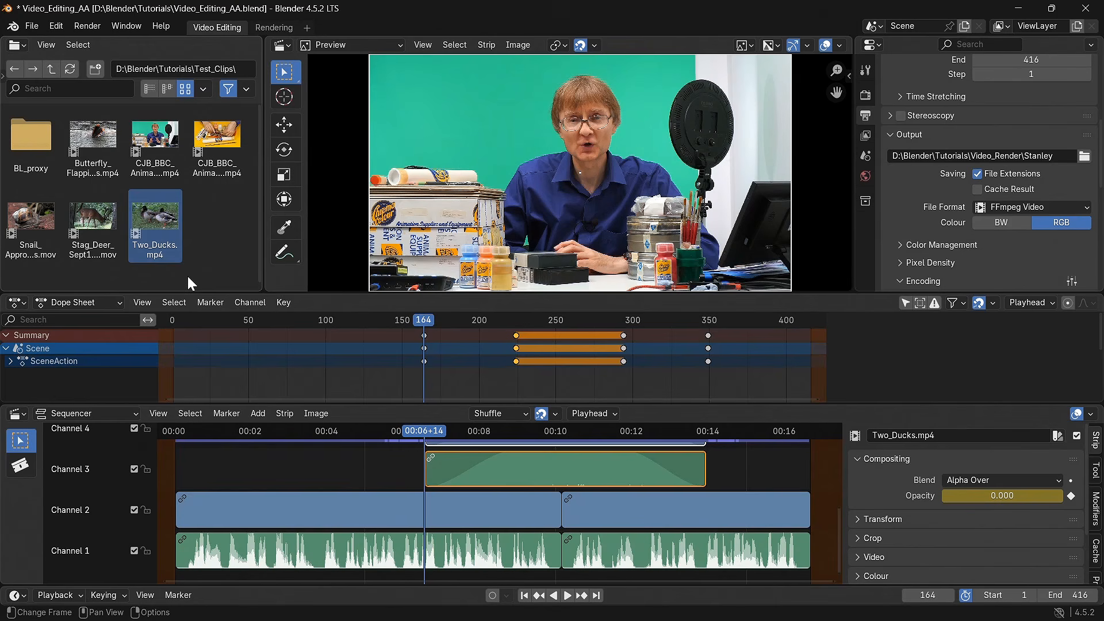
click(142, 302)
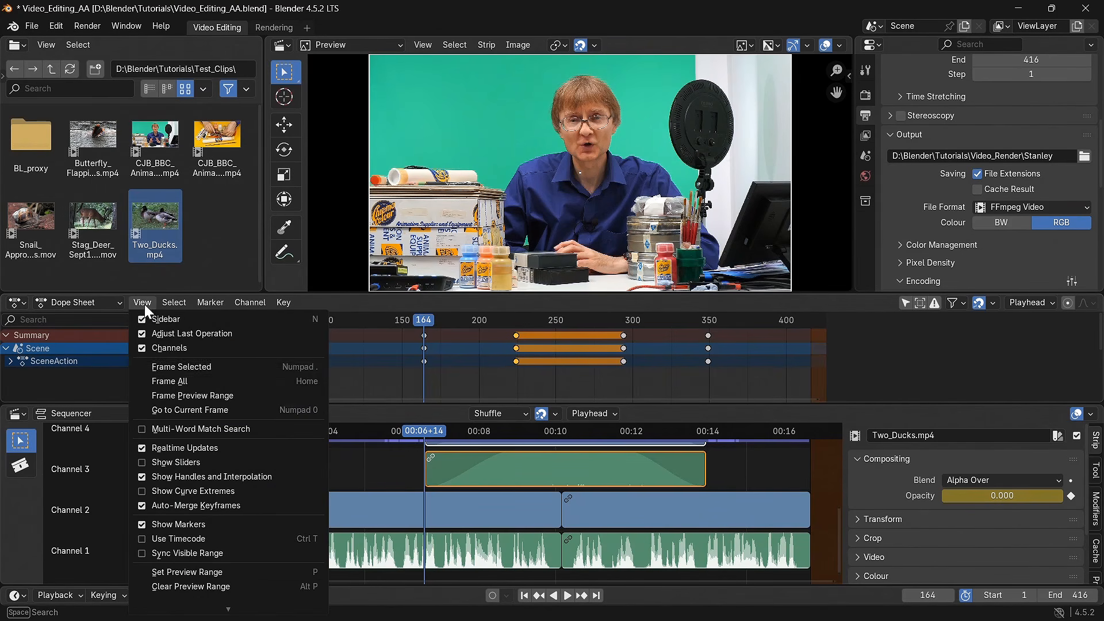
click(143, 551)
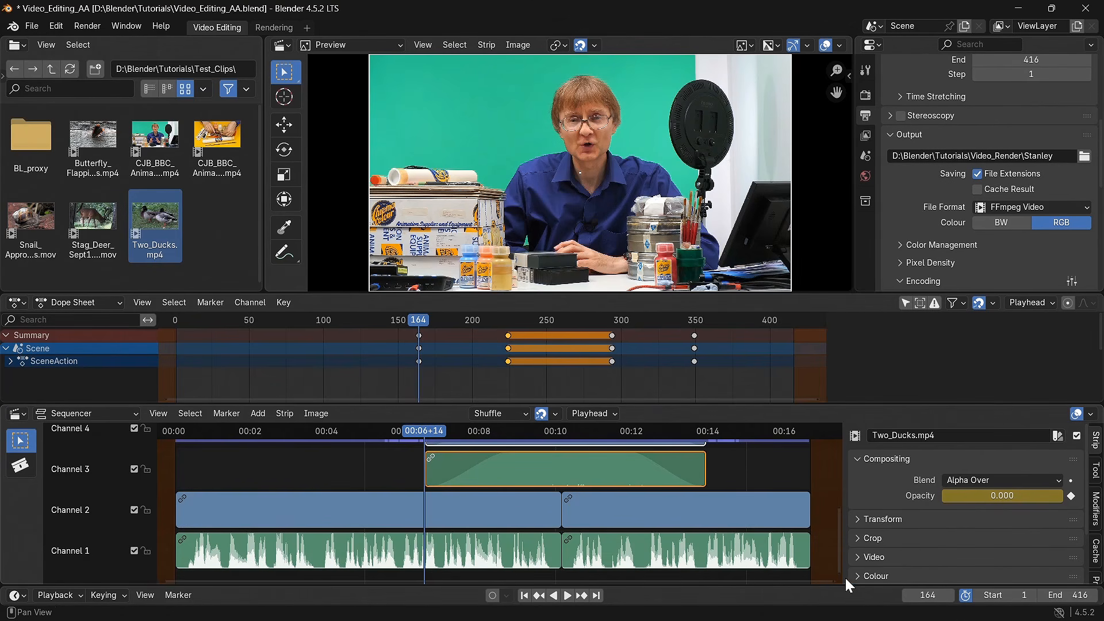
Step: Zoom the synced timelines until strips and keyframes line up, and move the fade-in's end keyframe slightly earlier
drag(829, 577, 805, 584)
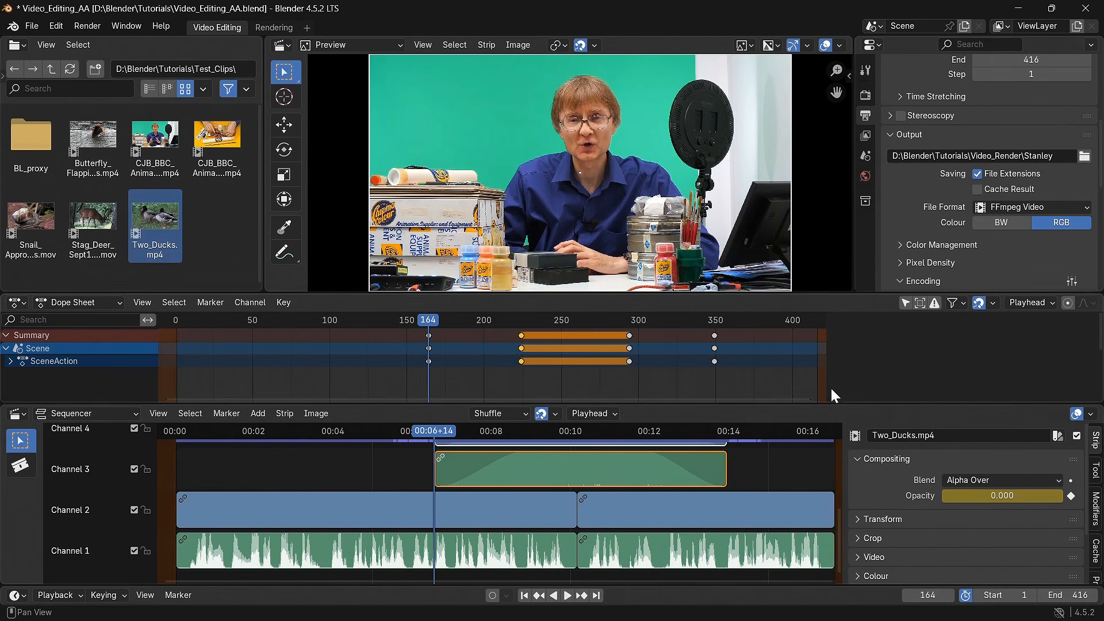
drag(828, 380, 842, 382)
mouse_move(827, 576)
mouse_down()
mouse_move(790, 578)
mouse_move(813, 577)
mouse_up()
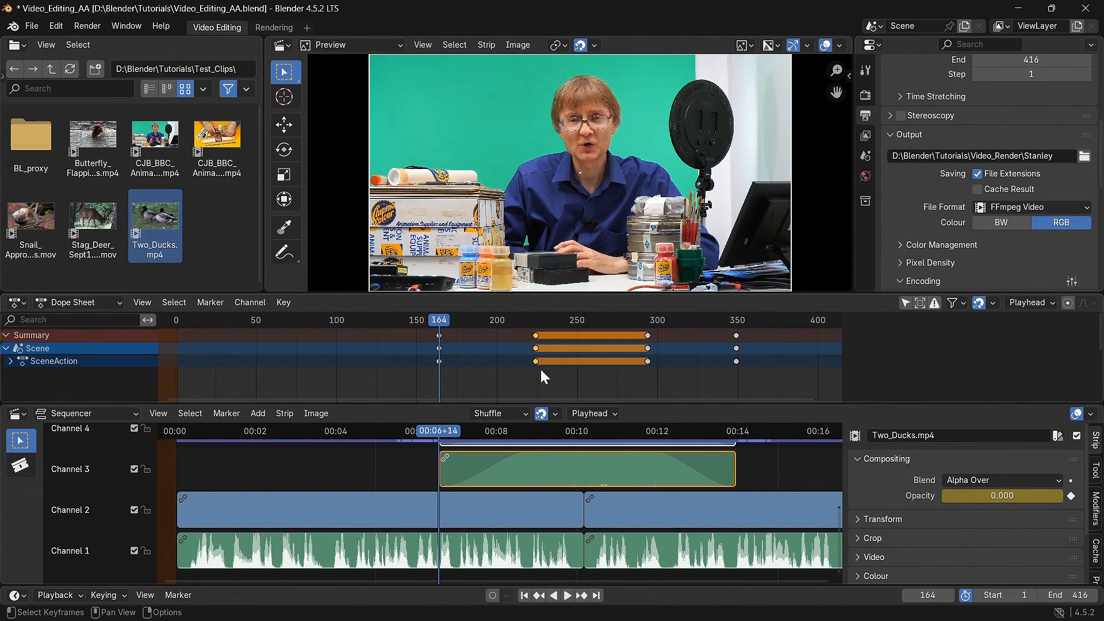
mouse_move(536, 360)
mouse_down()
mouse_move(569, 367)
mouse_move(533, 373)
mouse_up()
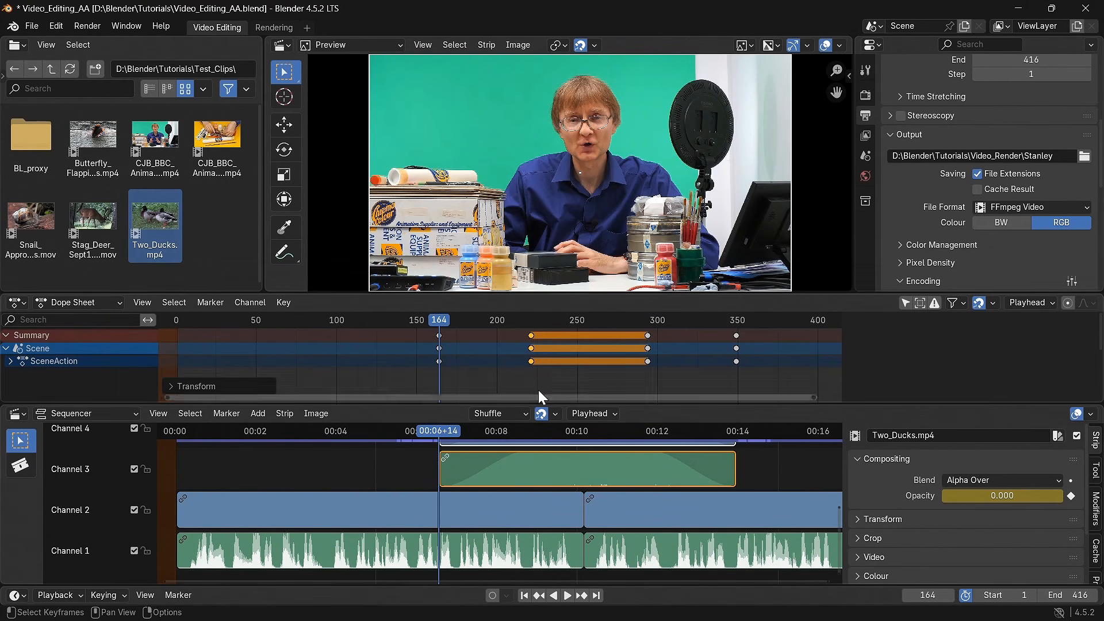
Step: Collapse the Dope Sheet to its header and enlarge the sequencer so all channels up to Channel 6 fit
drag(530, 293, 537, 391)
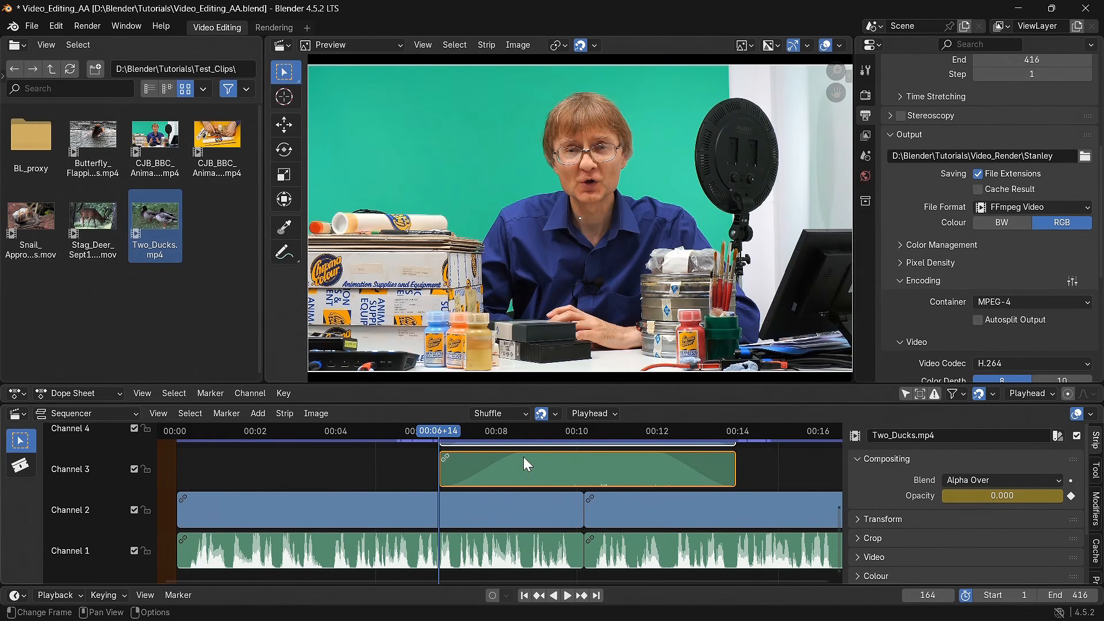
drag(533, 383, 553, 285)
drag(468, 403, 485, 348)
mouse_move(490, 289)
mouse_down()
mouse_move(483, 332)
mouse_move(488, 293)
mouse_up()
drag(459, 347, 466, 333)
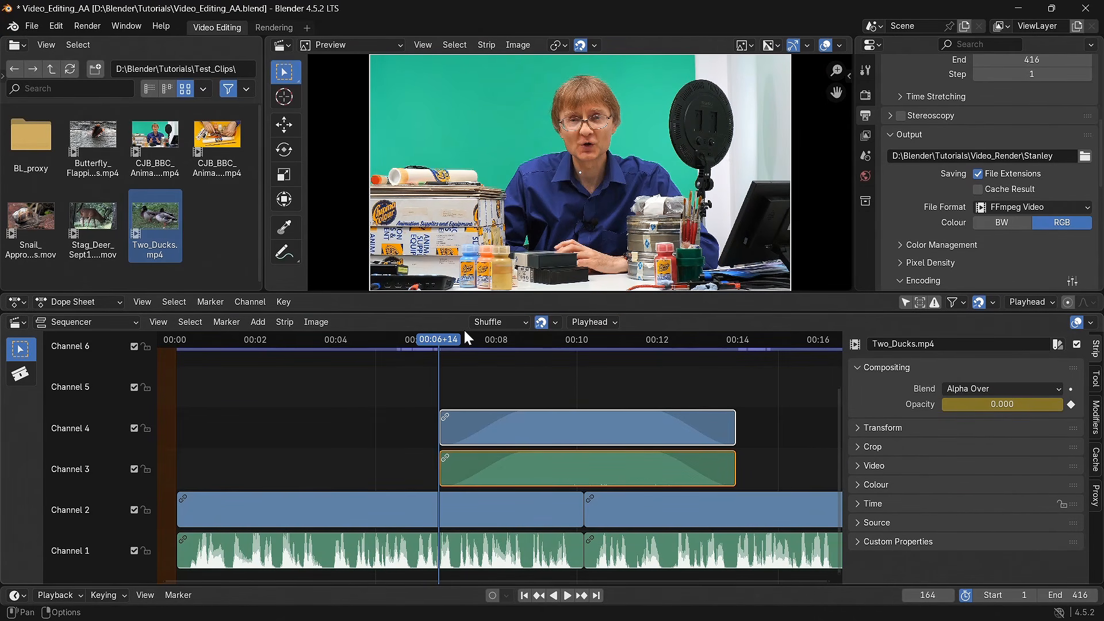
Step: Clear the fades from both Two_Ducks strips and add a Wipe transition between Two_Ducks and the first CJB_BBC_Animation_Intro clip
right_click(559, 446)
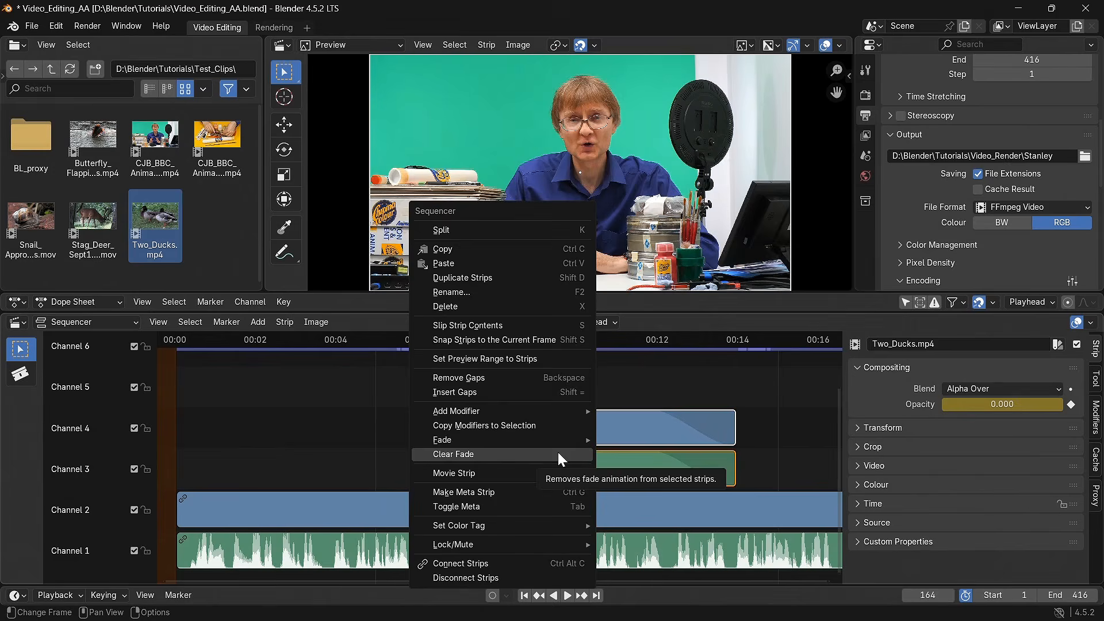
click(559, 454)
drag(375, 388, 472, 543)
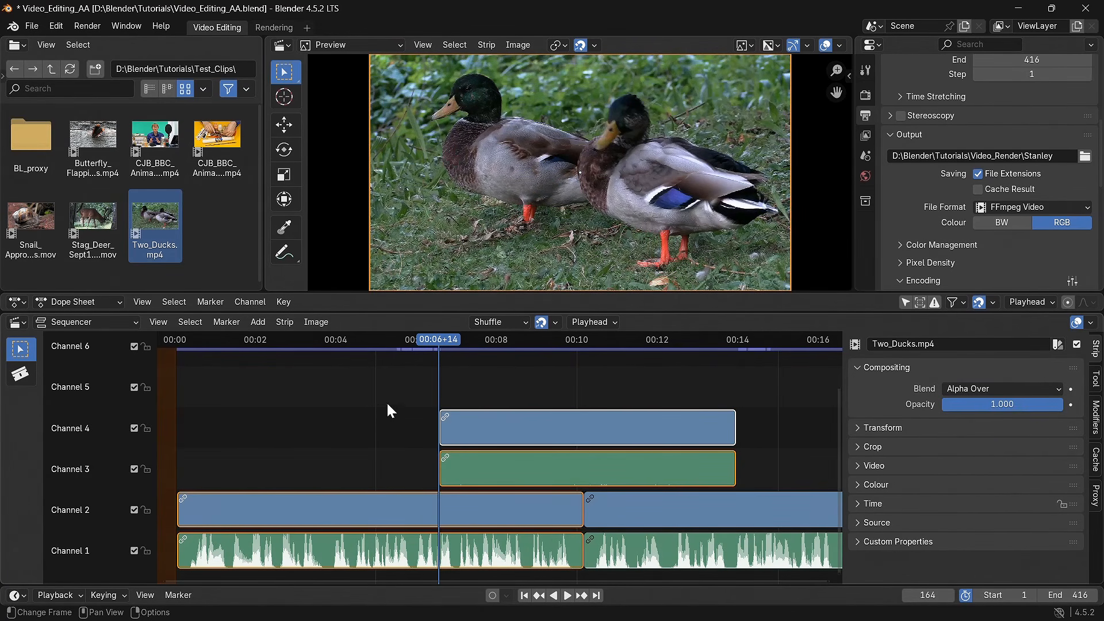
click(259, 322)
mouse_move(328, 497)
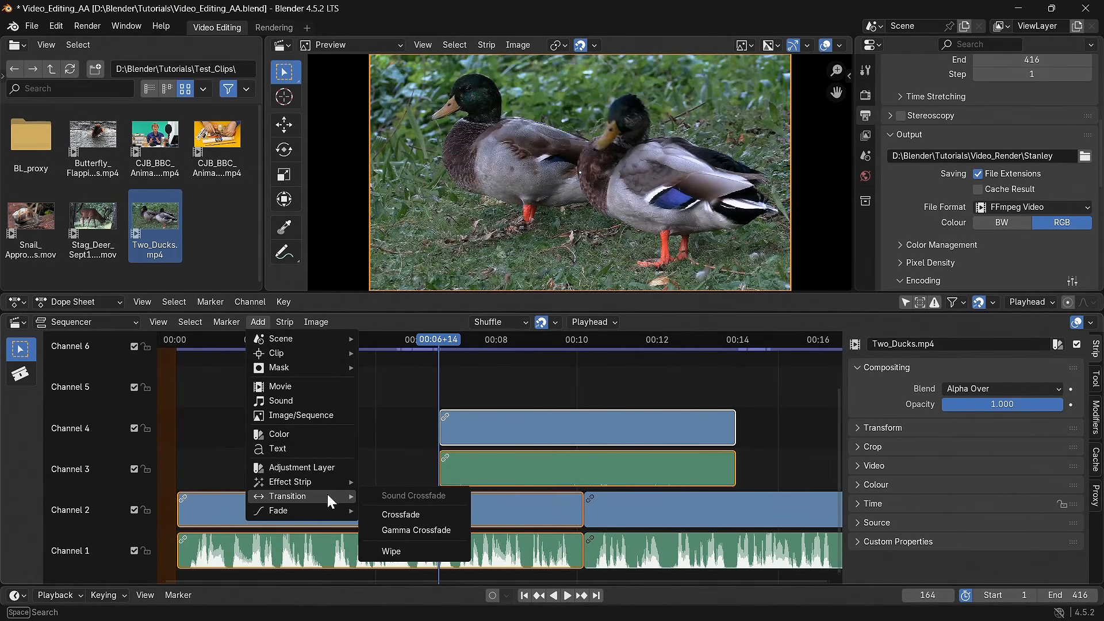
click(418, 547)
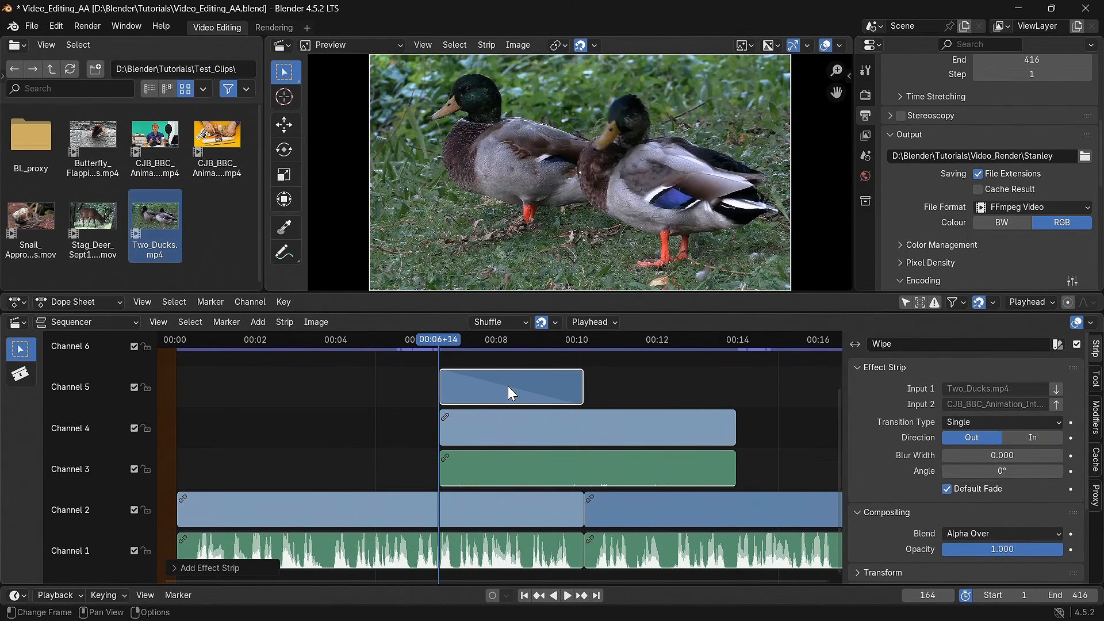
Step: Swap the Wipe strip's two inputs and scrub to frame 189 to check the transition
drag(443, 339, 475, 345)
click(1057, 405)
drag(542, 353, 479, 359)
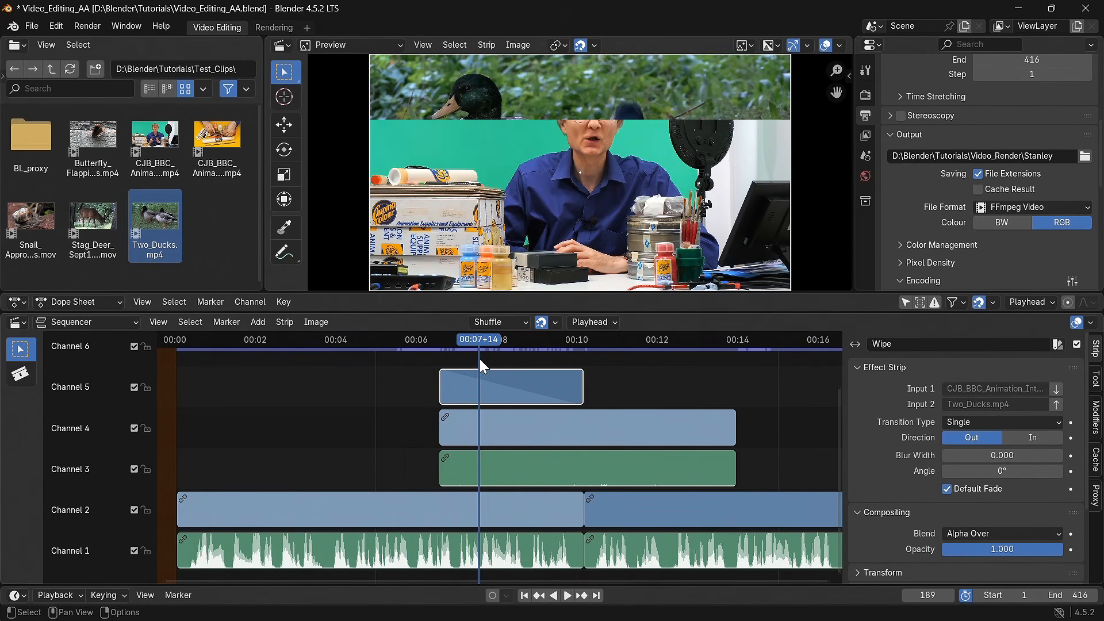
Step: Set the Wipe strip's angle to -90° and preview the sideways transition
click(999, 471)
text(-90)
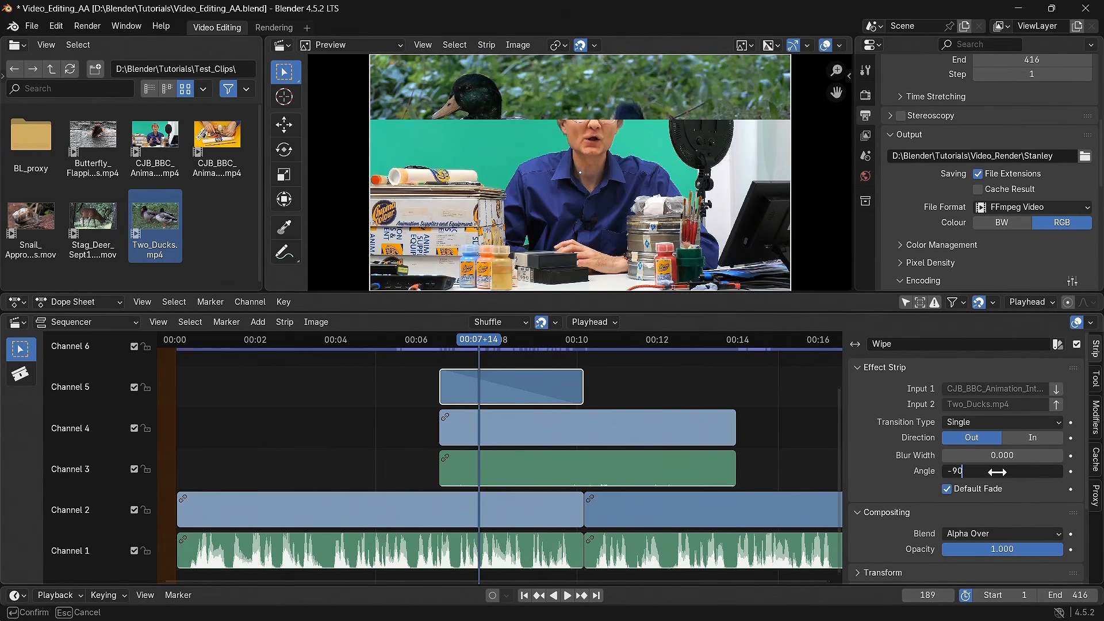
key(Return)
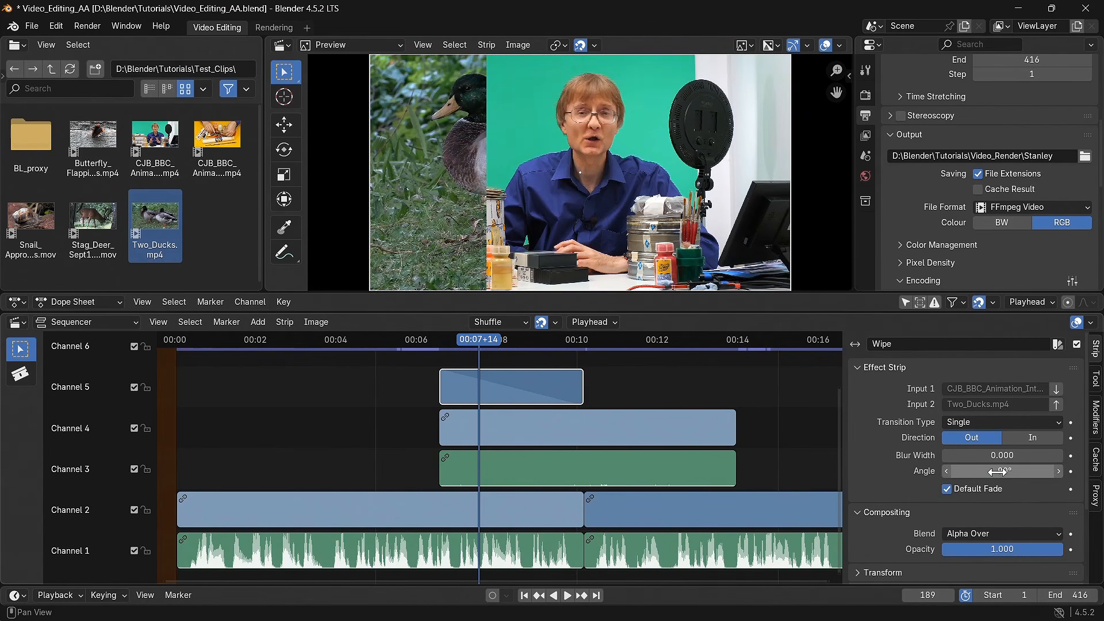
key(space)
mouse_move(467, 343)
mouse_down()
mouse_move(432, 340)
mouse_move(547, 344)
mouse_move(473, 355)
mouse_up()
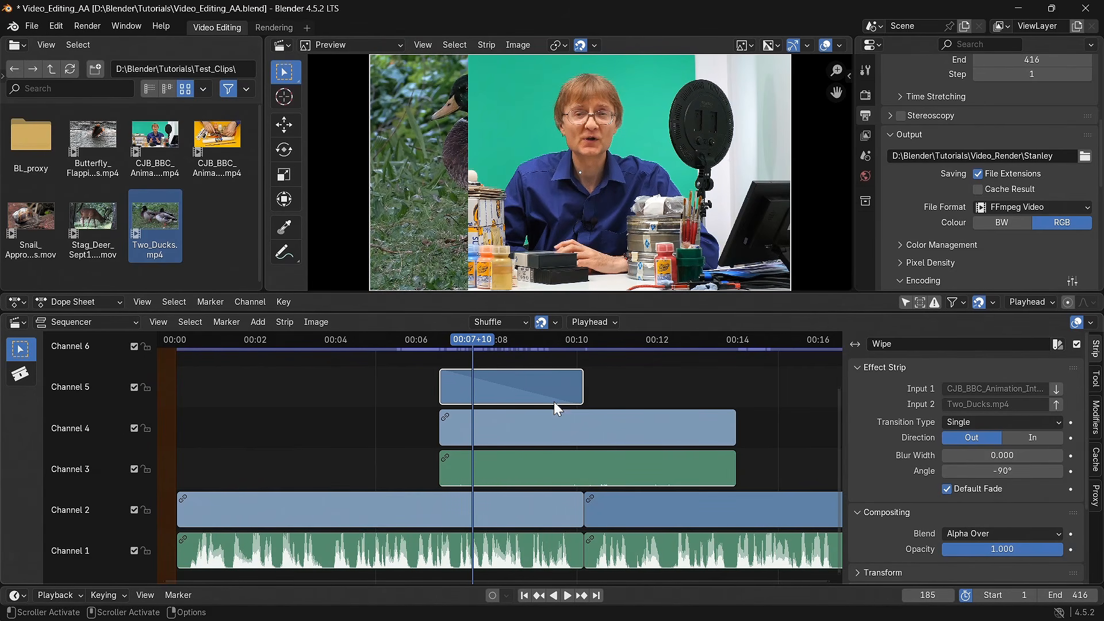
Step: Set the Wipe strip's blur width to 0.20 and scrub through the softened transition
click(1005, 457)
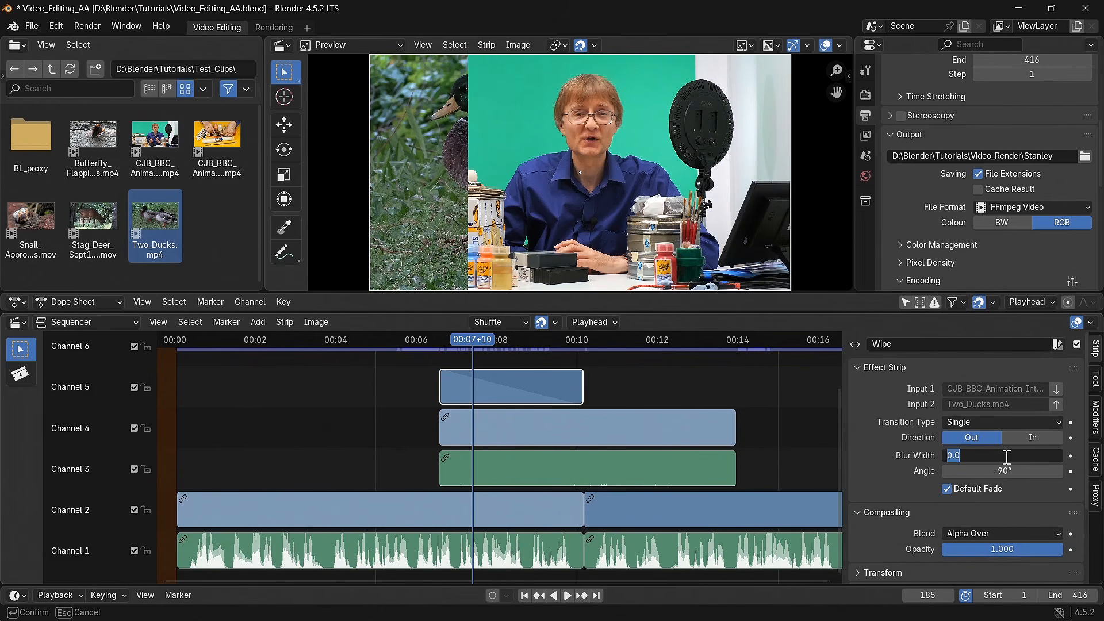
text(.20)
key(Return)
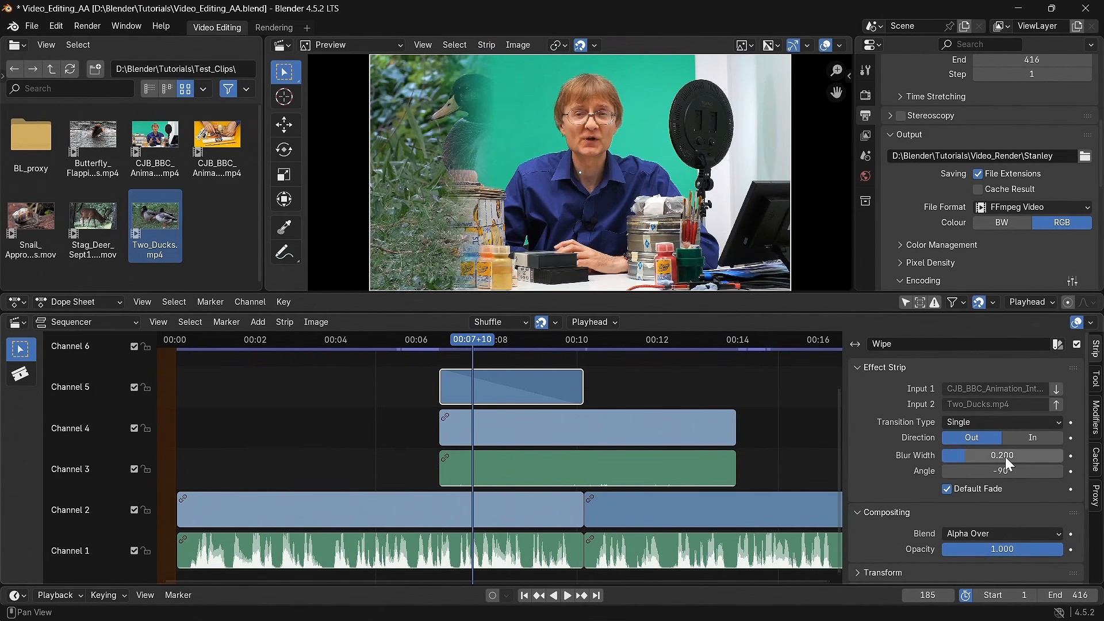
key(space)
drag(466, 339, 603, 429)
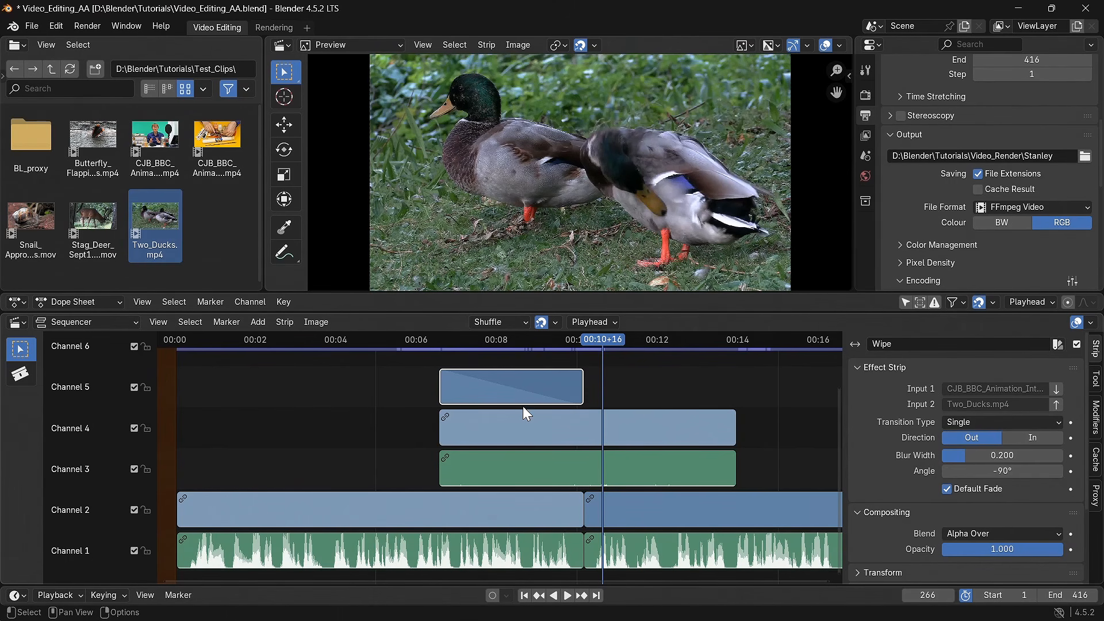
Step: Shorten the first CJB_BBC_Animation_Intro video and sound strips to end at about 8.8 seconds, and scrub through the shorter wipe
mouse_move(517, 293)
mouse_down()
mouse_move(517, 212)
mouse_move(501, 292)
mouse_up()
click(553, 509)
drag(579, 509, 528, 509)
drag(416, 335, 547, 378)
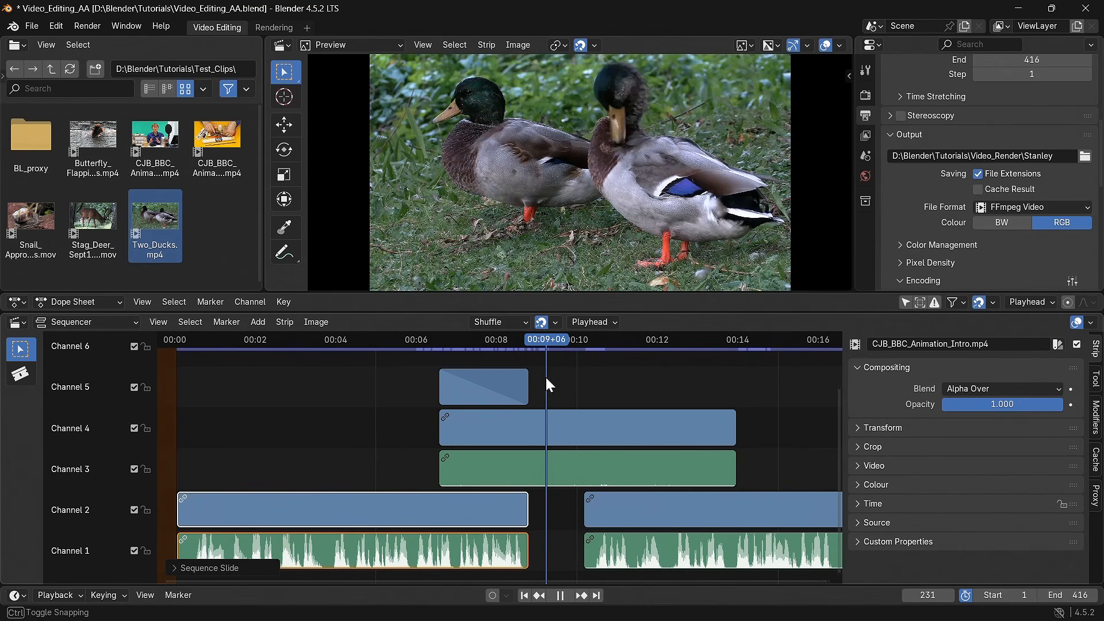
drag(546, 381, 547, 380)
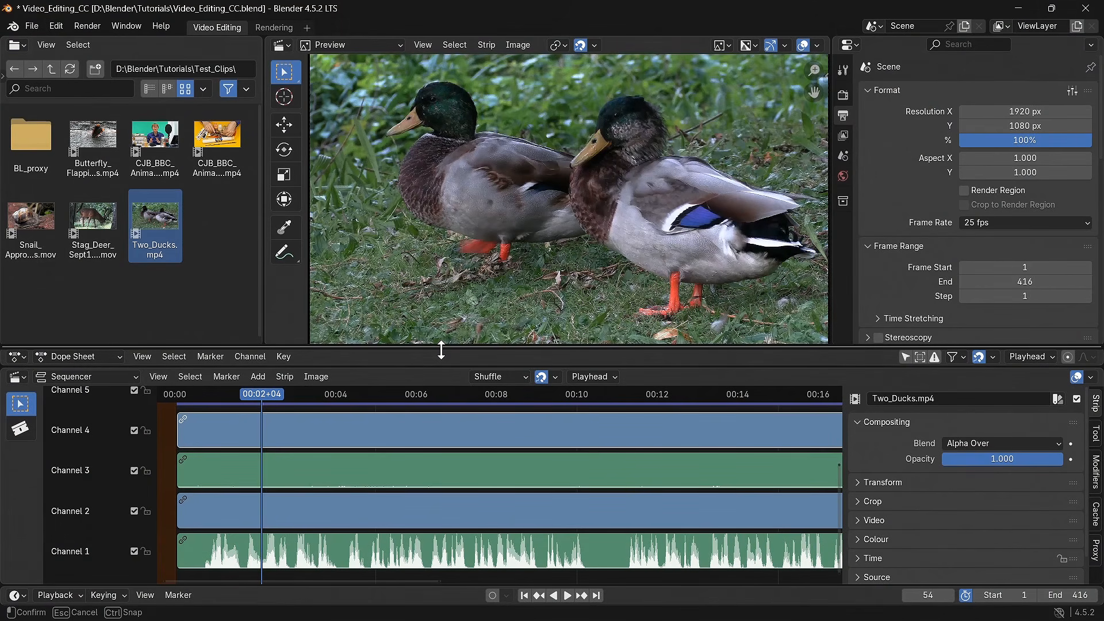
Step: In Video_Editing_CC.blend, mute and unmute Channel 4 to check the clip beneath the ducks
mouse_move(441, 349)
mouse_down()
mouse_move(449, 291)
mouse_move(447, 347)
mouse_up()
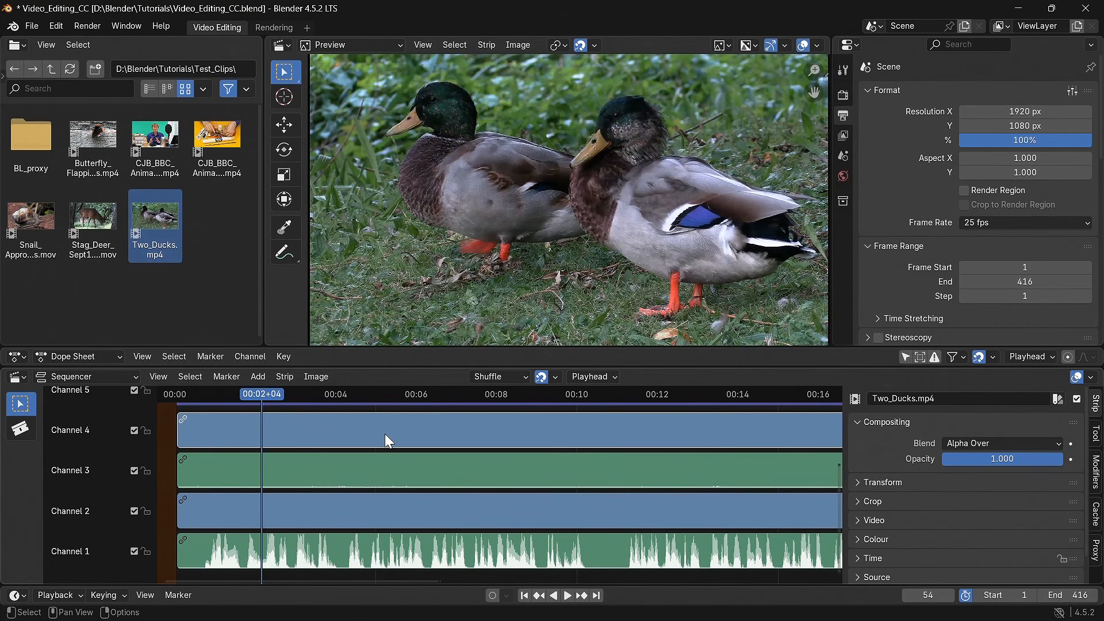
click(133, 433)
click(134, 430)
Step: Select the Two_Ducks video strip in Channel 4 and expand its Transform settings
click(448, 433)
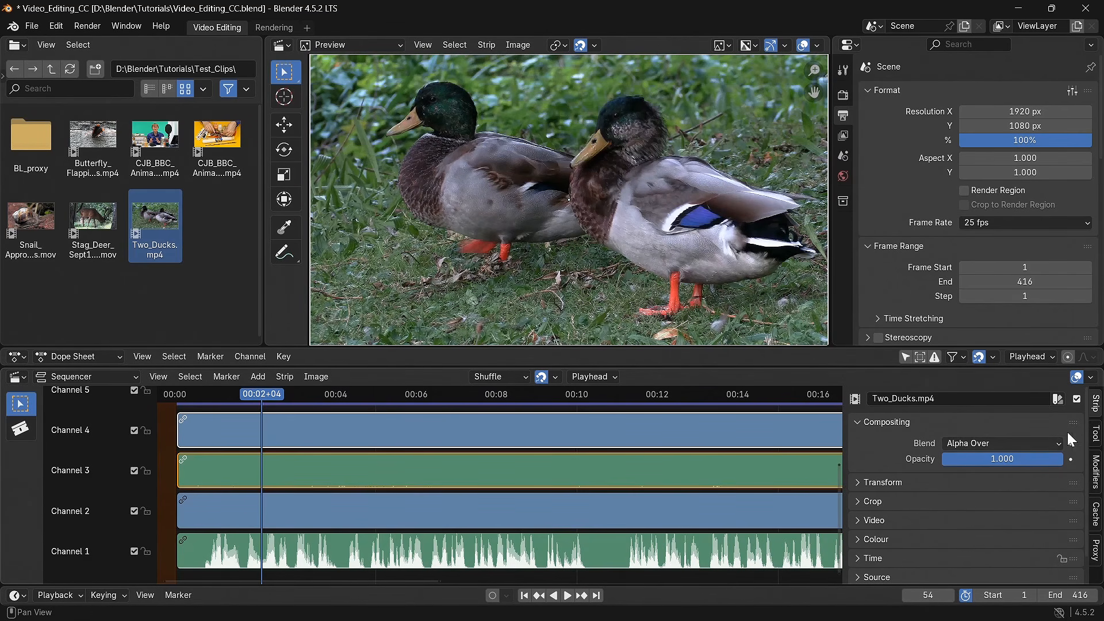
click(860, 483)
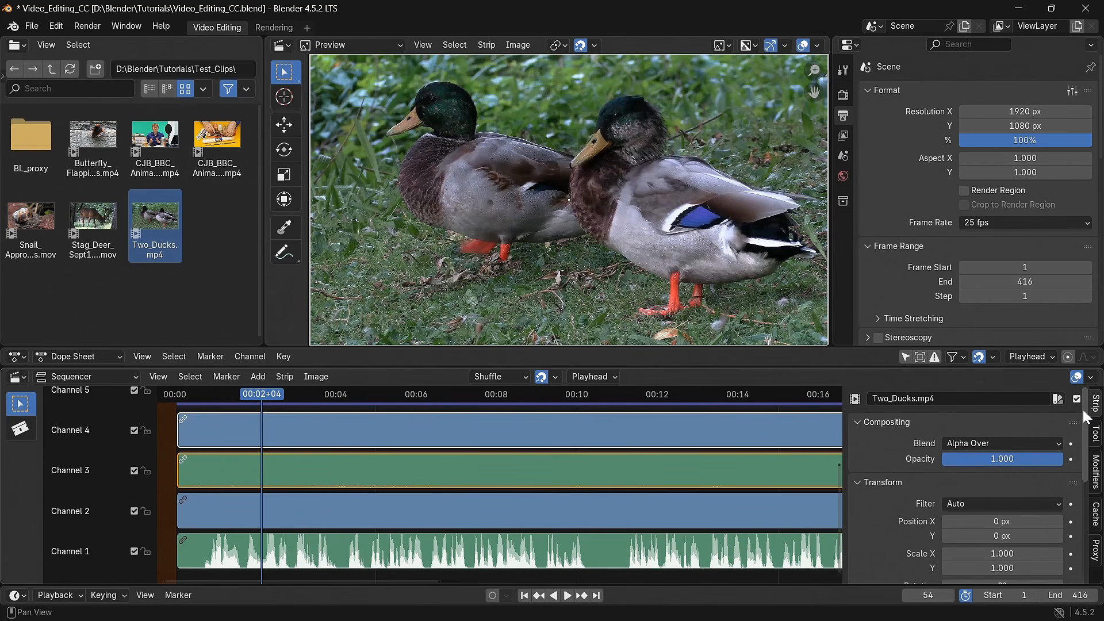
drag(1083, 409, 1085, 457)
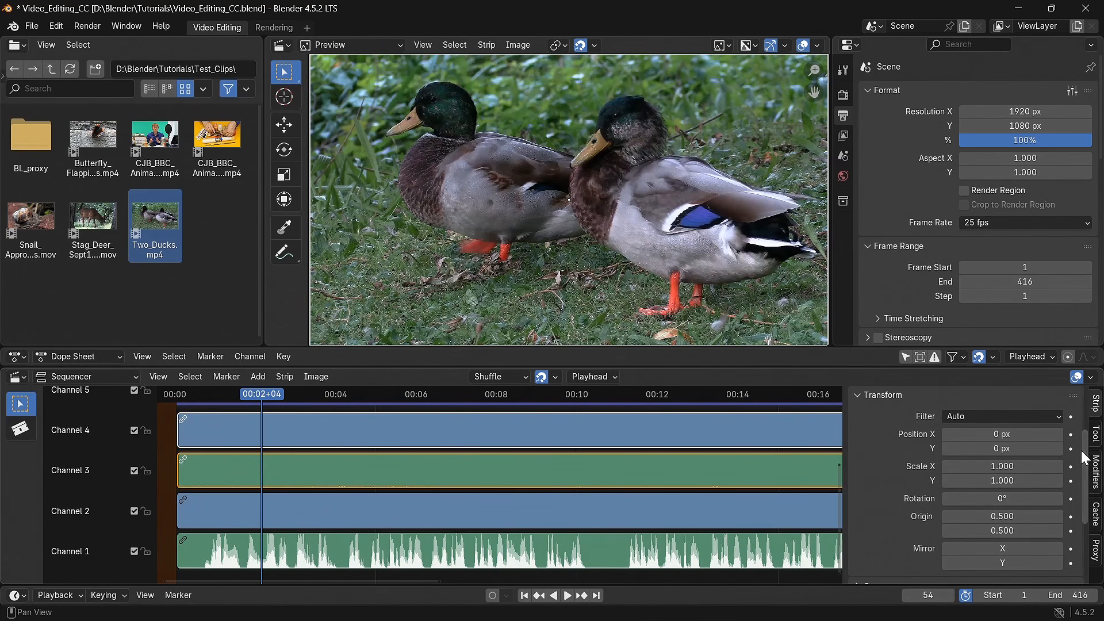
mouse_move(1007, 469)
mouse_down()
mouse_move(974, 469)
mouse_move(1004, 466)
mouse_up()
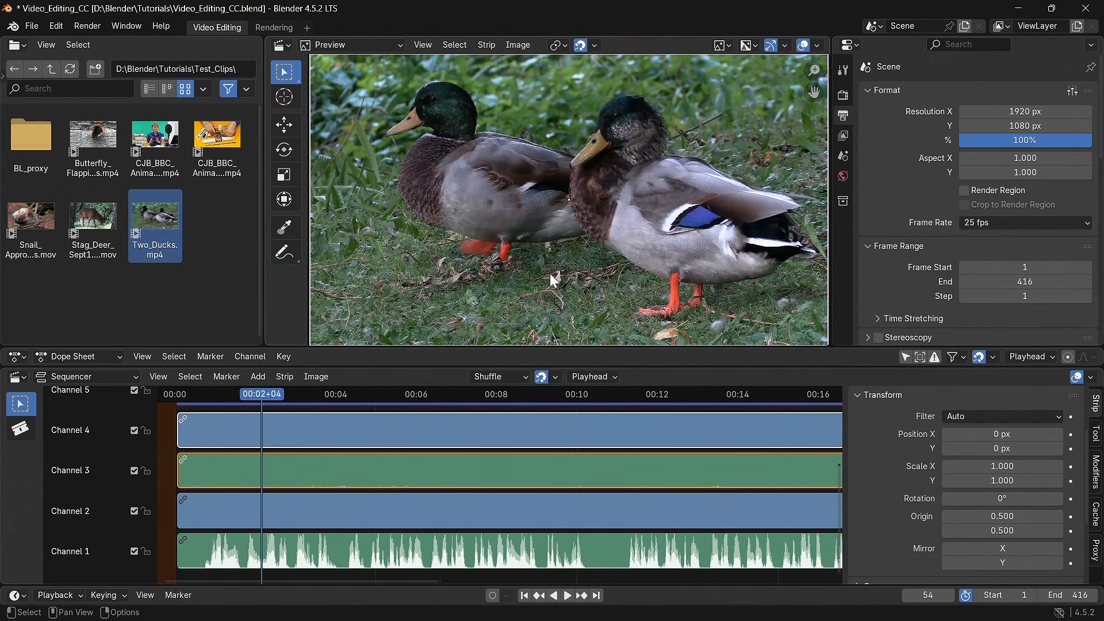
Step: Scale the Two_Ducks picture to about 0.296 in the preview and move it to about X -571 px, Y 286 px
click(288, 201)
drag(827, 56, 449, 240)
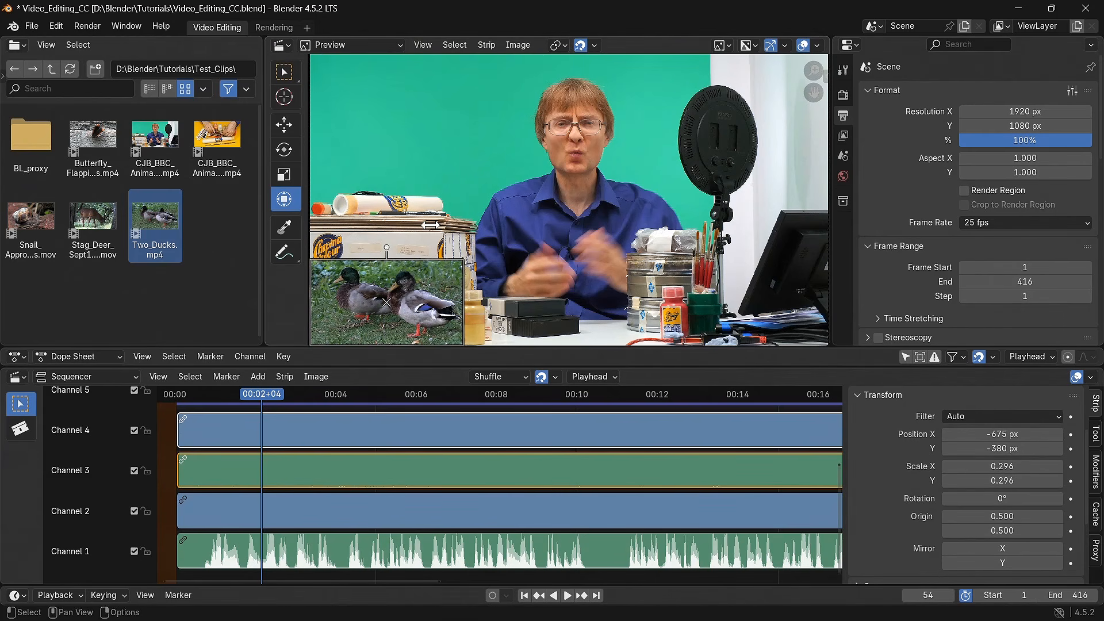
click(284, 124)
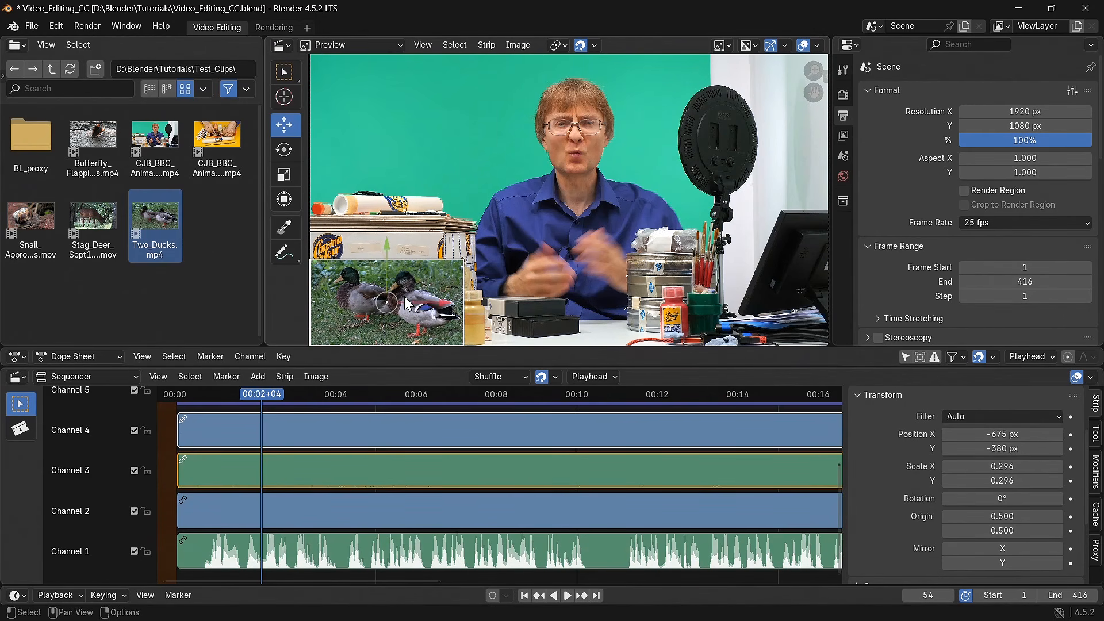
drag(387, 303, 415, 122)
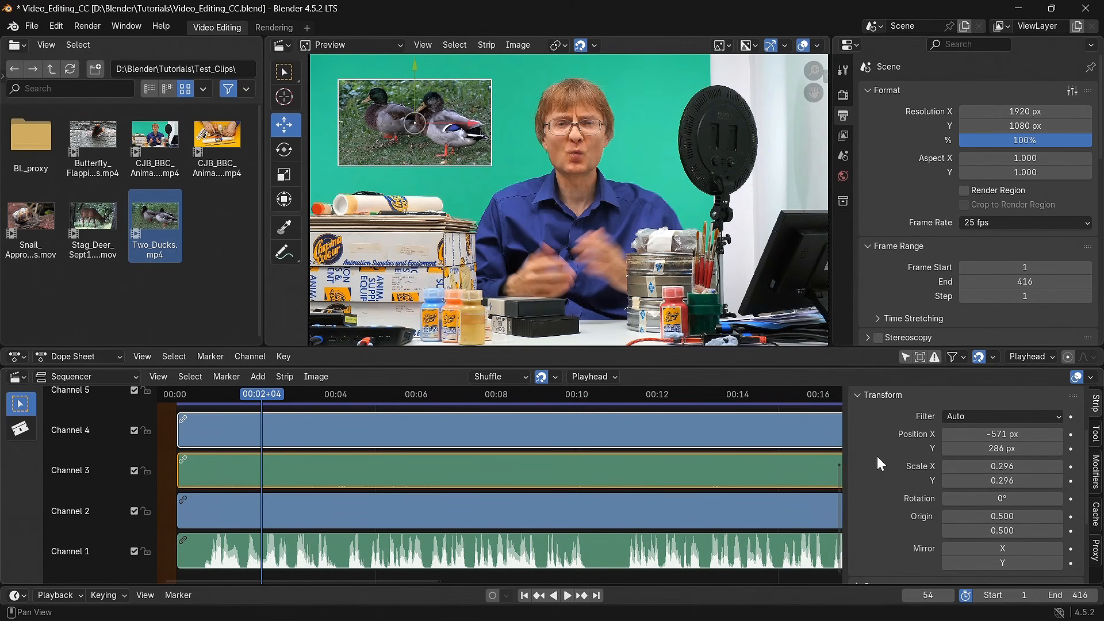
drag(270, 396, 317, 399)
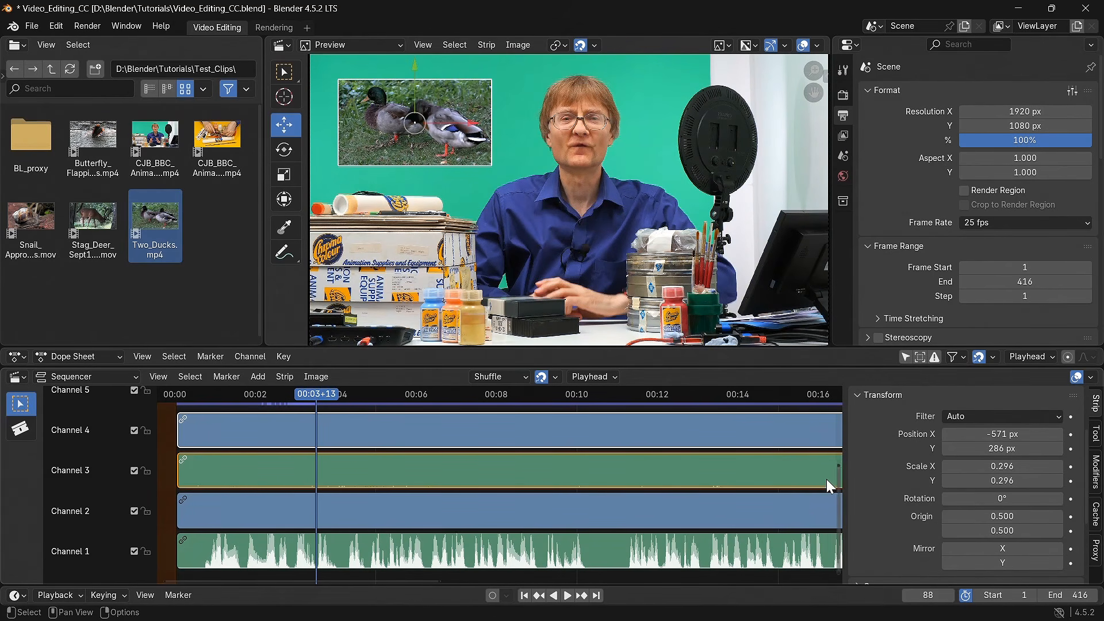
Step: Keyframe the Two_Ducks strip's Position Y at 286 px on frame 88 and at 709 px on frame 67
click(1071, 449)
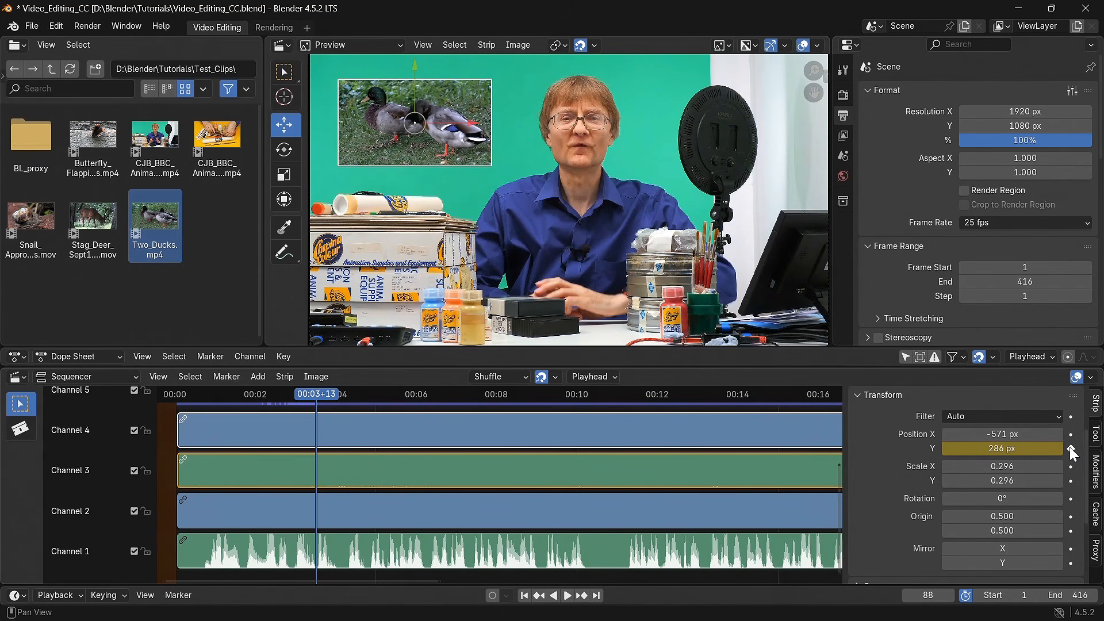
drag(315, 395, 282, 410)
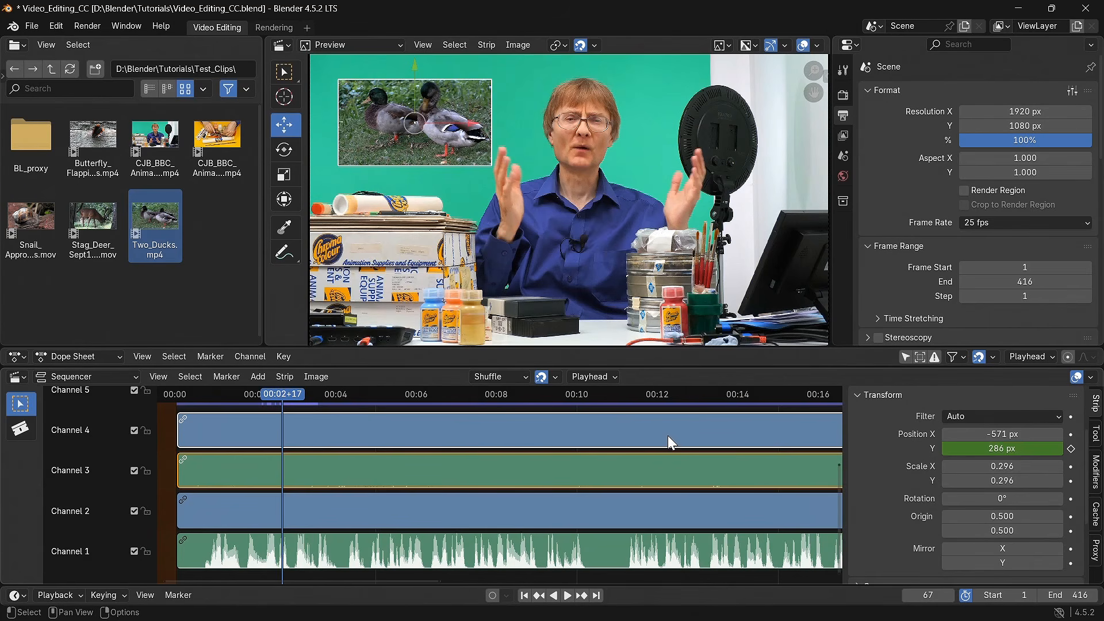
drag(1003, 449, 1035, 455)
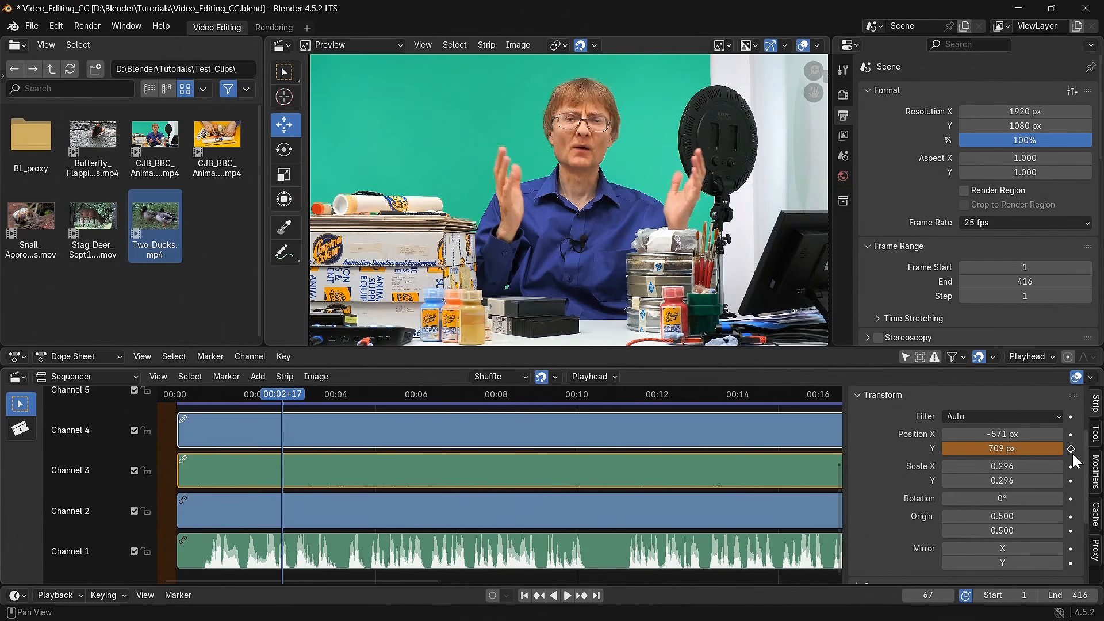
click(1072, 450)
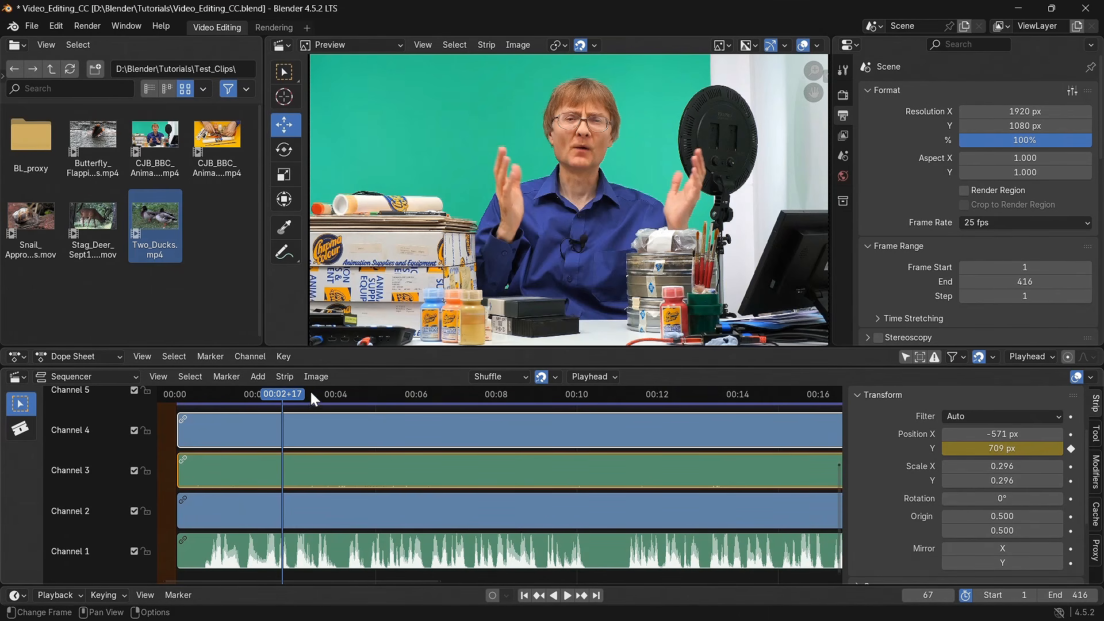
Step: Play back the ducks' slide-in animation from just before its first keyframe
mouse_move(291, 395)
mouse_down()
mouse_move(311, 395)
mouse_move(277, 399)
mouse_up()
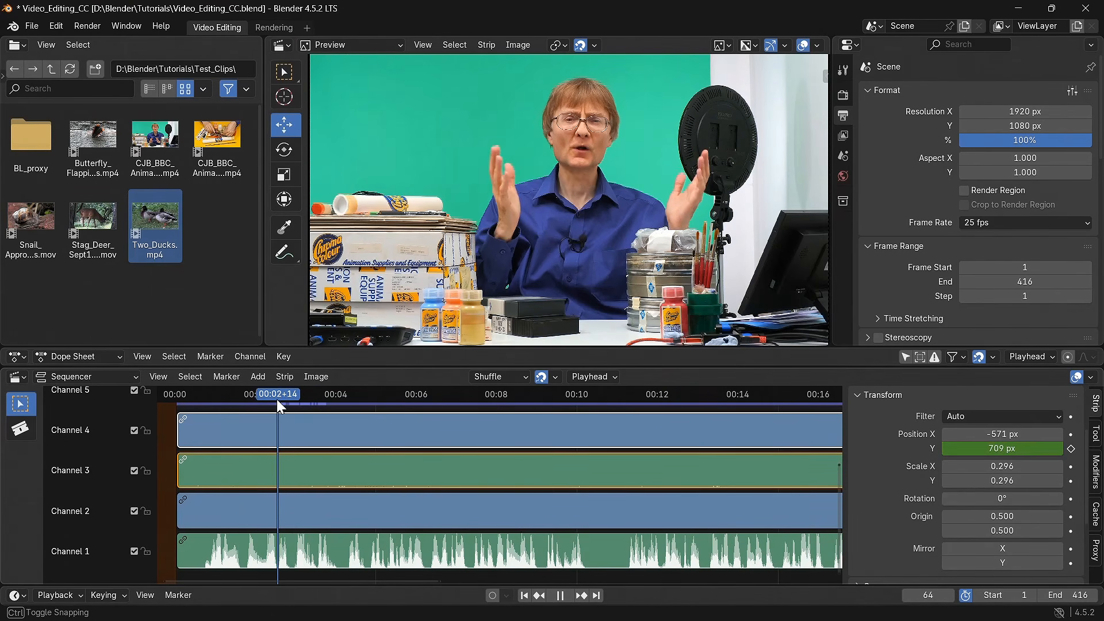
key(space)
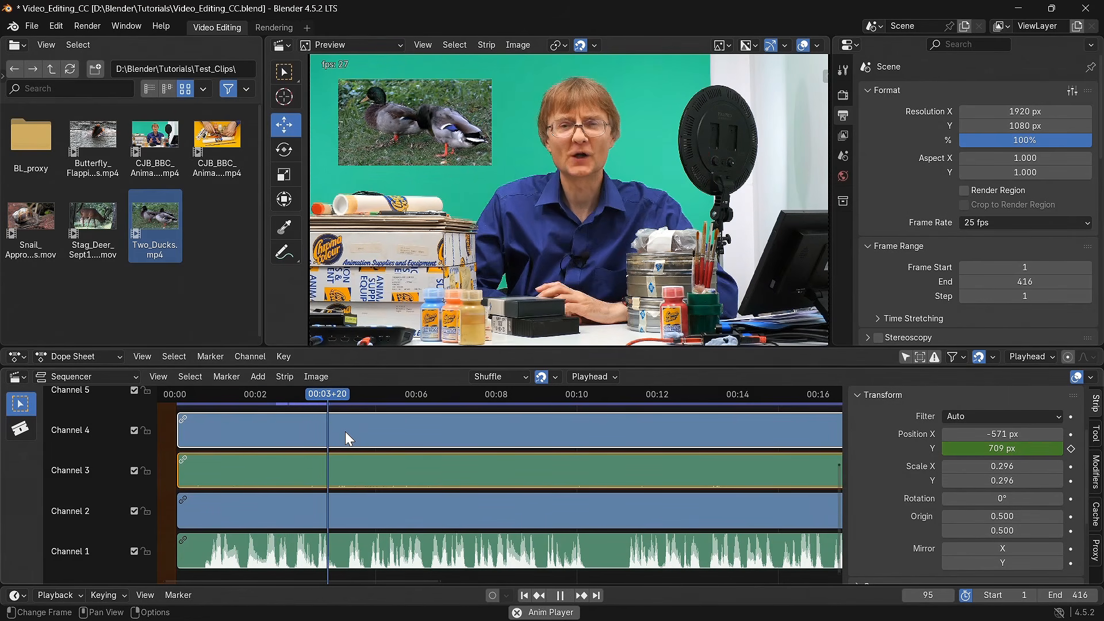
key(space)
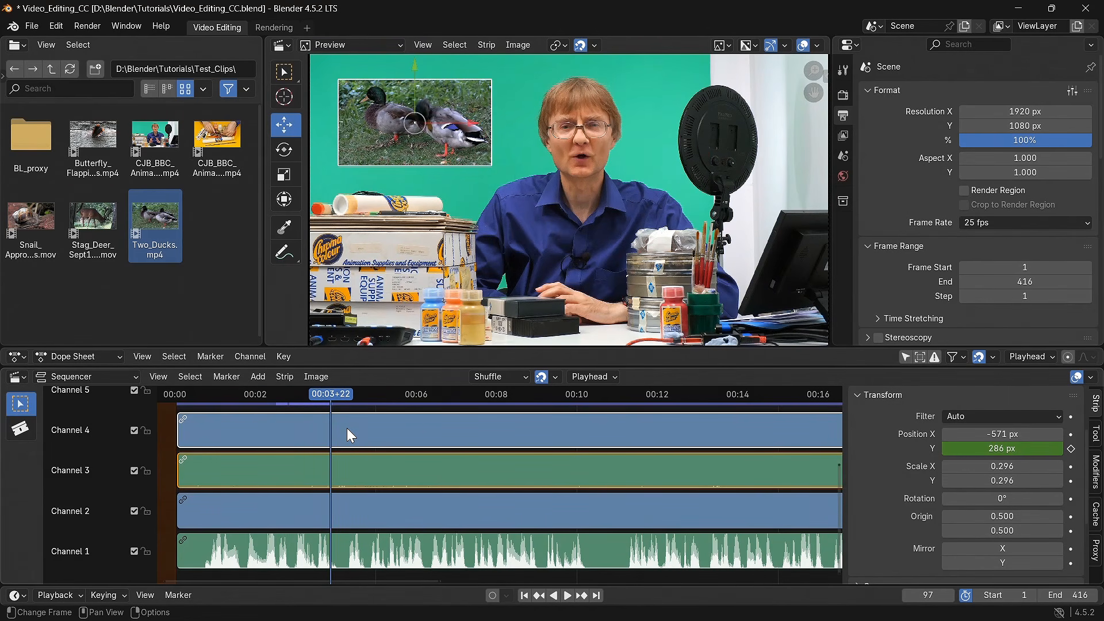
Step: Enlarge the Dope Sheet, move the second duck keyframe to frame 83, and play back the faster slide-in
drag(451, 349, 455, 268)
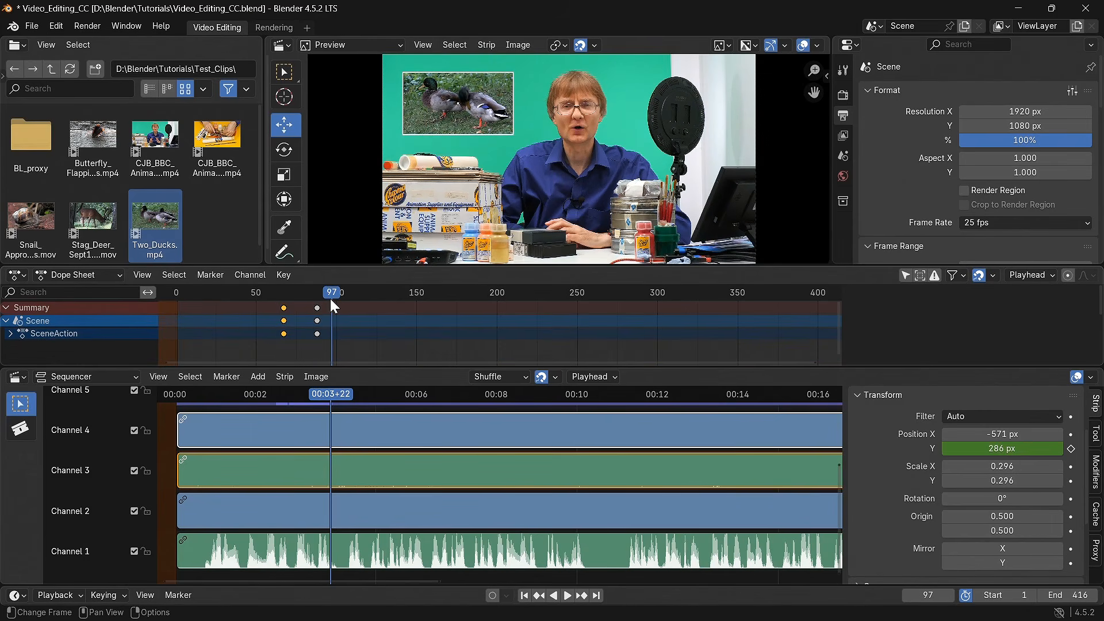
drag(315, 308, 267, 301)
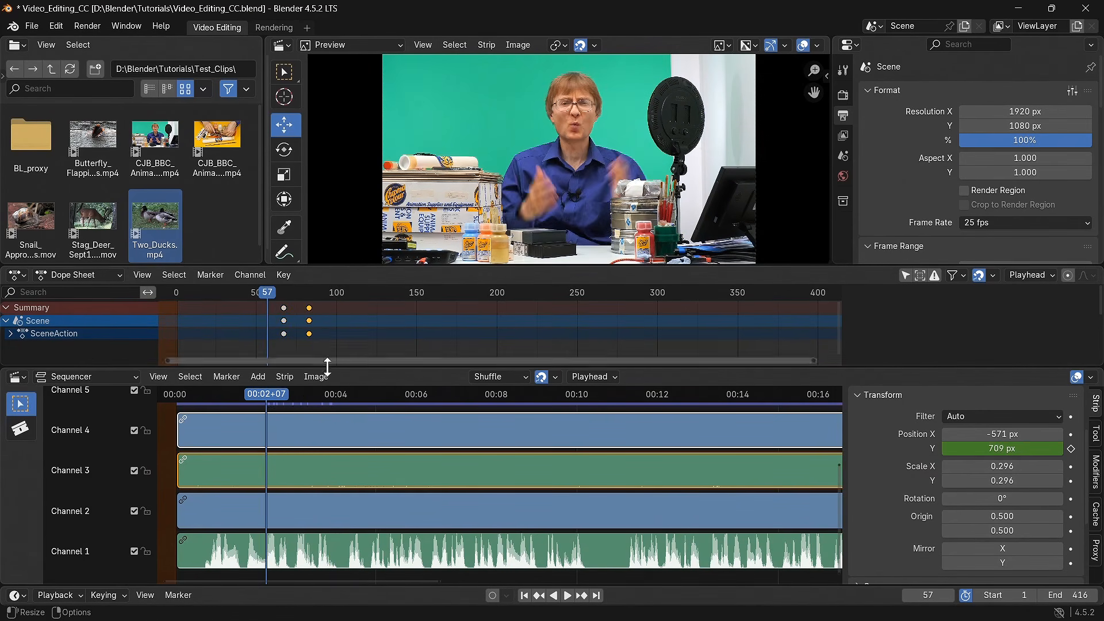
key(space)
key(space)
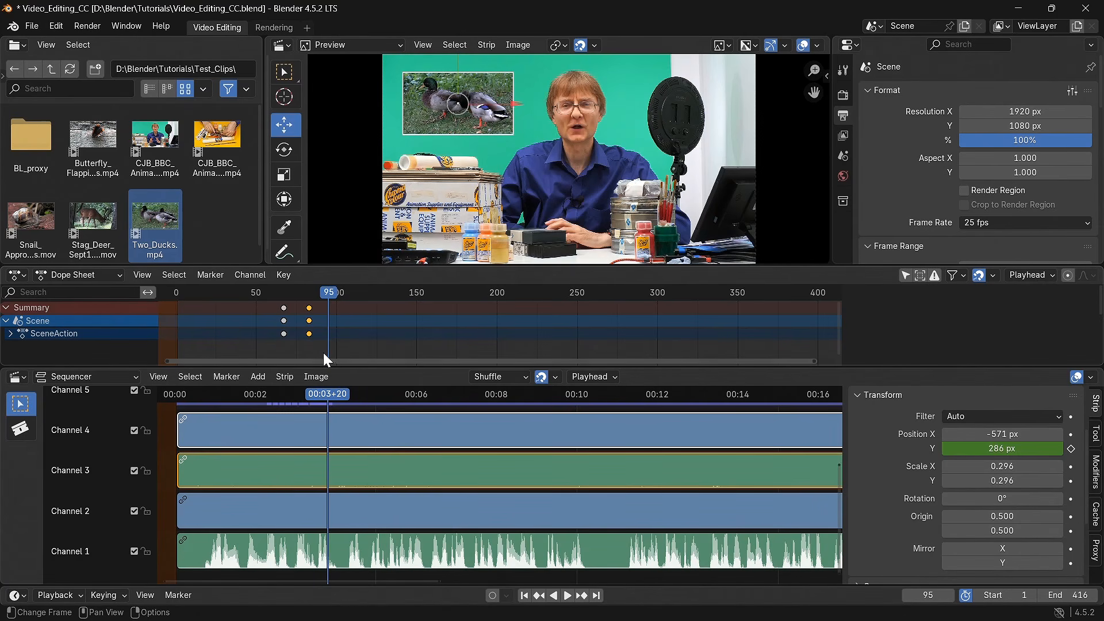
Step: Select both duck keyframes and switch from the Dope Sheet to an enlarged Graph Editor to examine the Position Y curve
drag(323, 352, 268, 303)
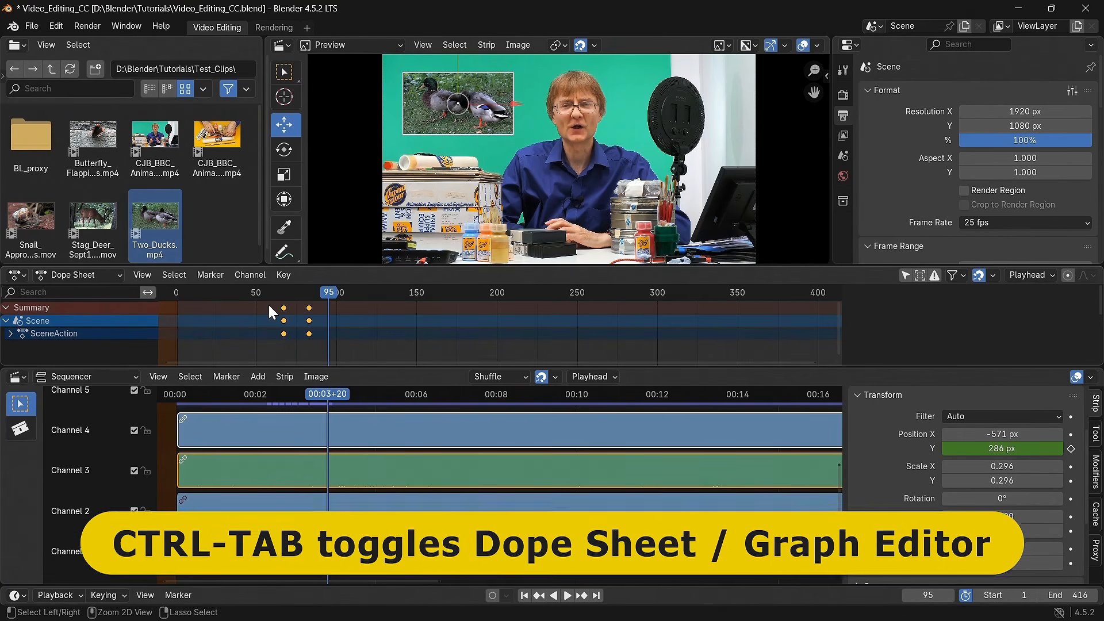
key(ctrl+Tab)
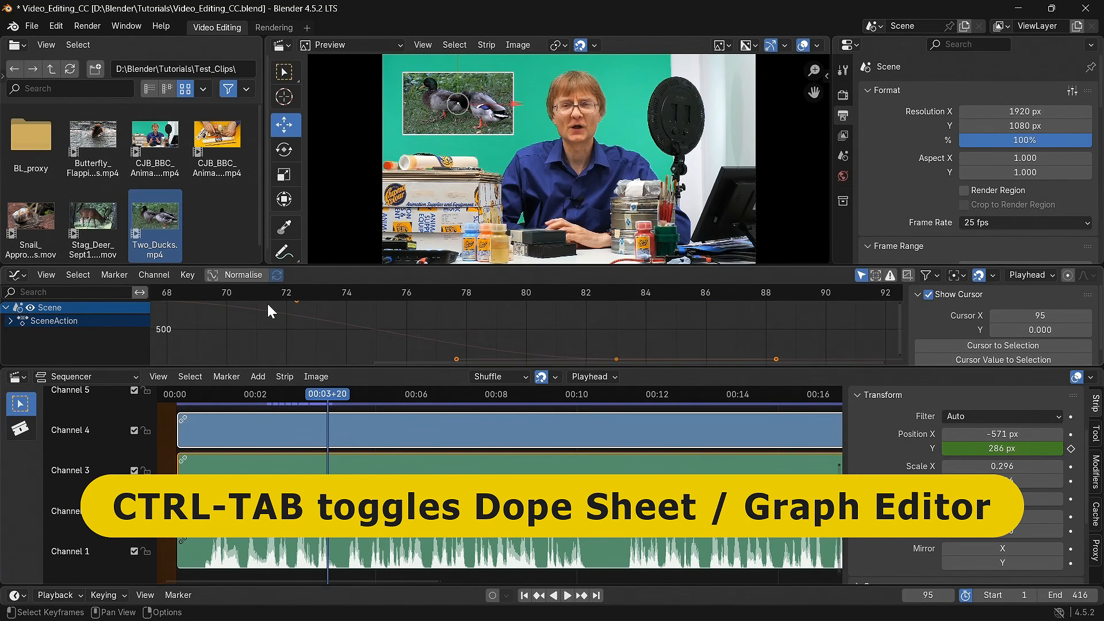
key(ctrl+Tab)
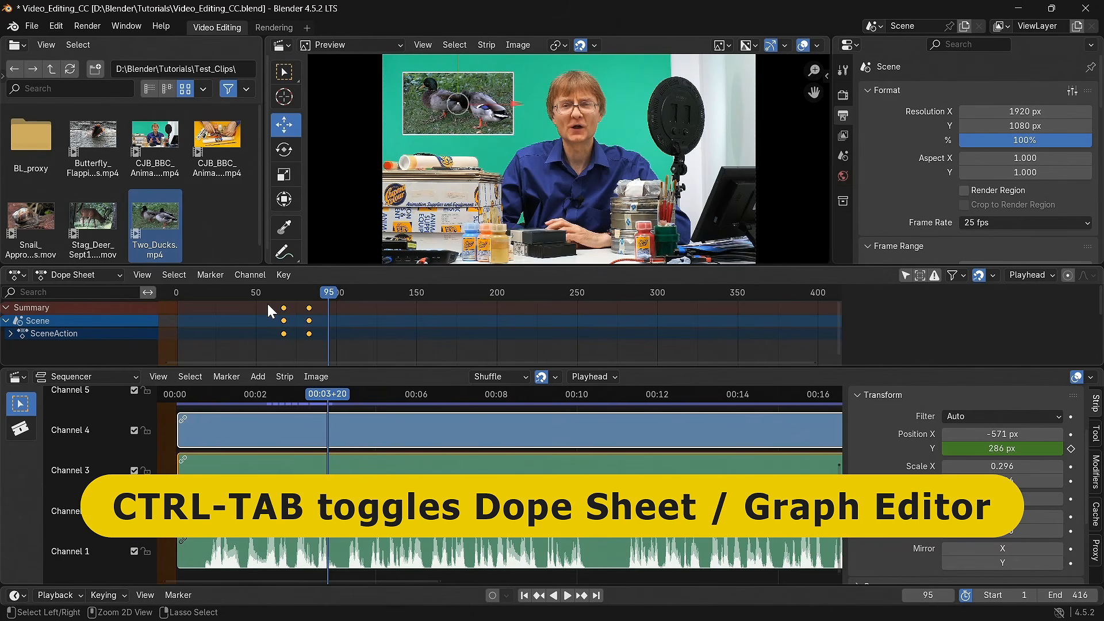
key(ctrl+Tab)
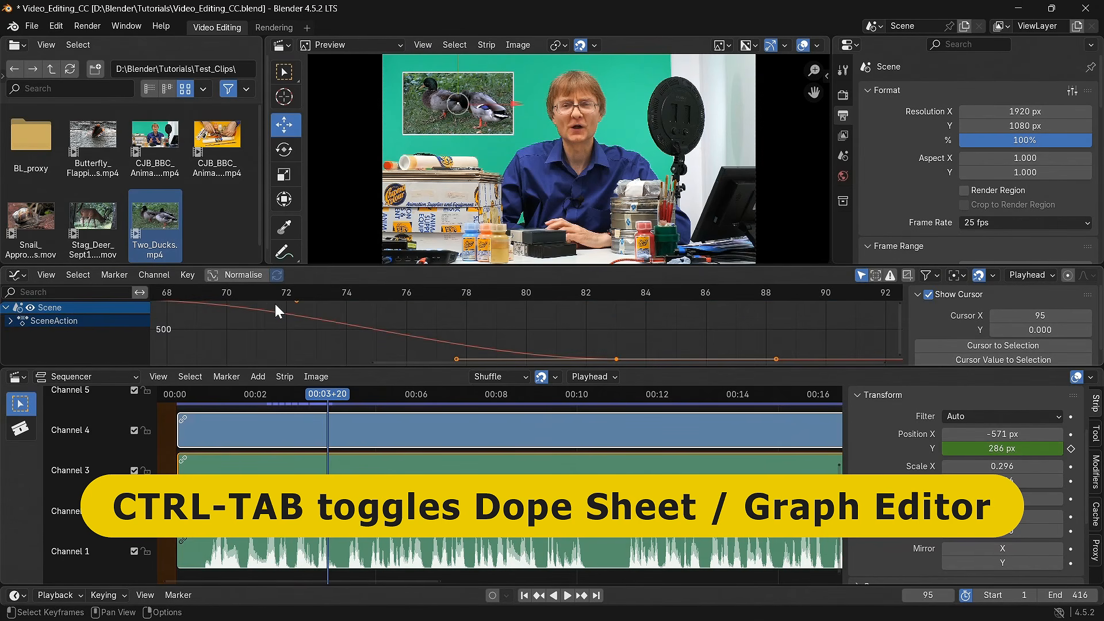
drag(357, 263, 363, 159)
drag(464, 361, 397, 358)
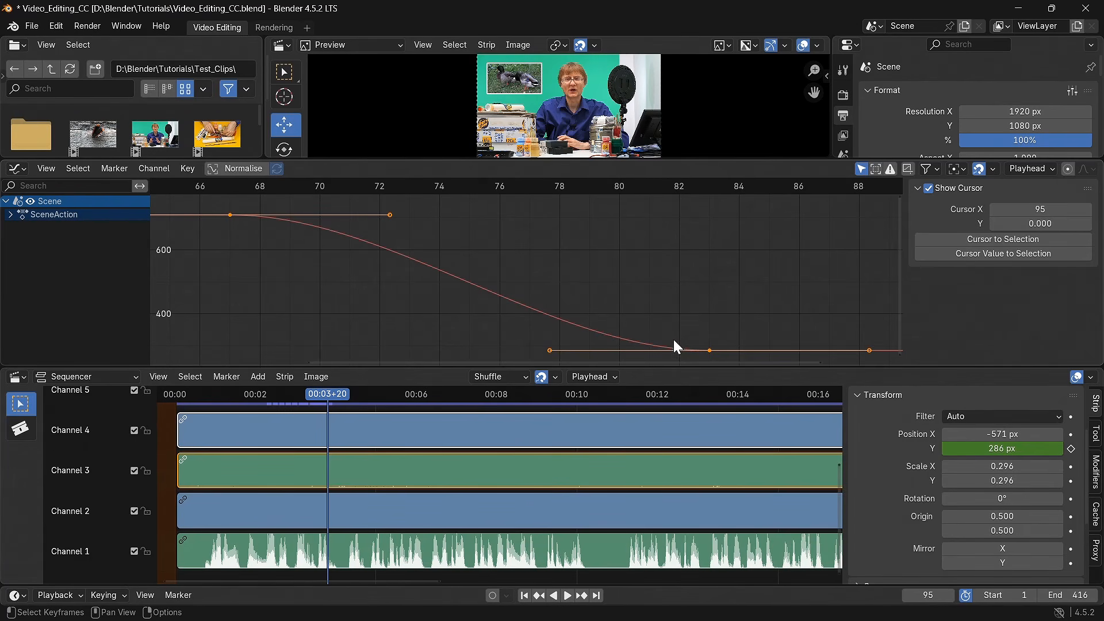
Step: Select the frame 83 keyframe on the Position Y curve and show its context options
click(709, 350)
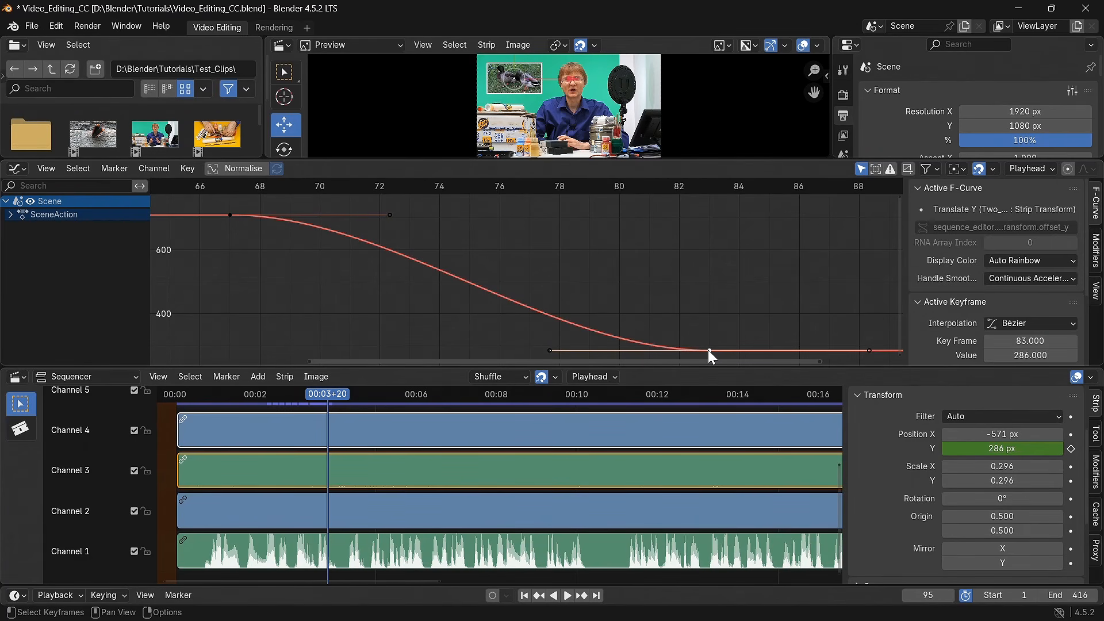
right_click(709, 349)
mouse_move(697, 407)
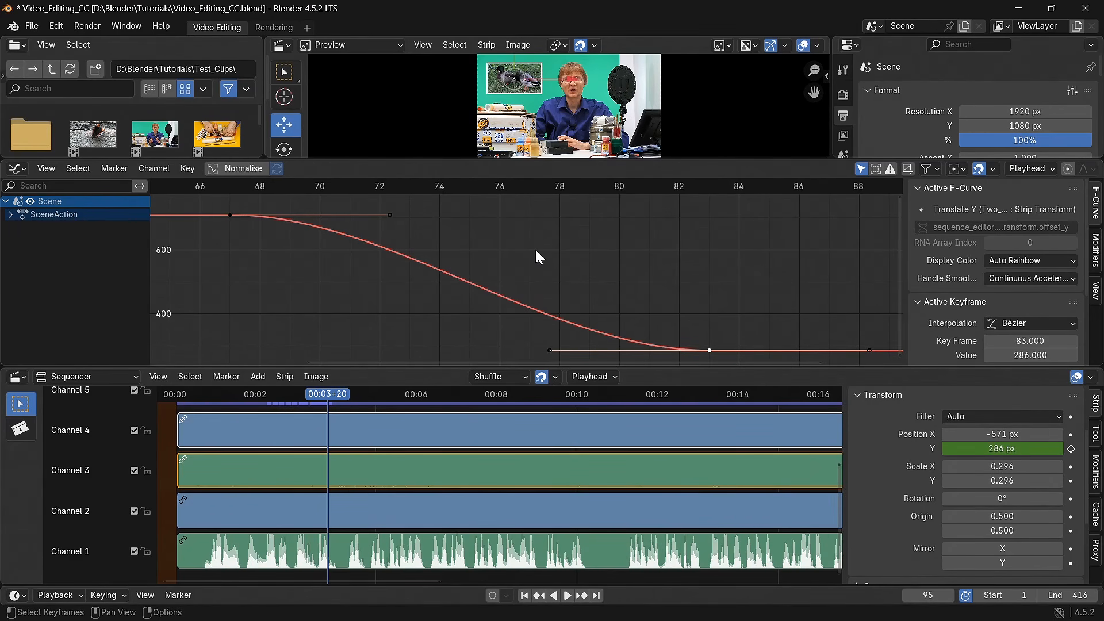
Step: Switch the Graph Editor back to the Dope Sheet and shrink it to restore the large preview
key(ctrl+Tab)
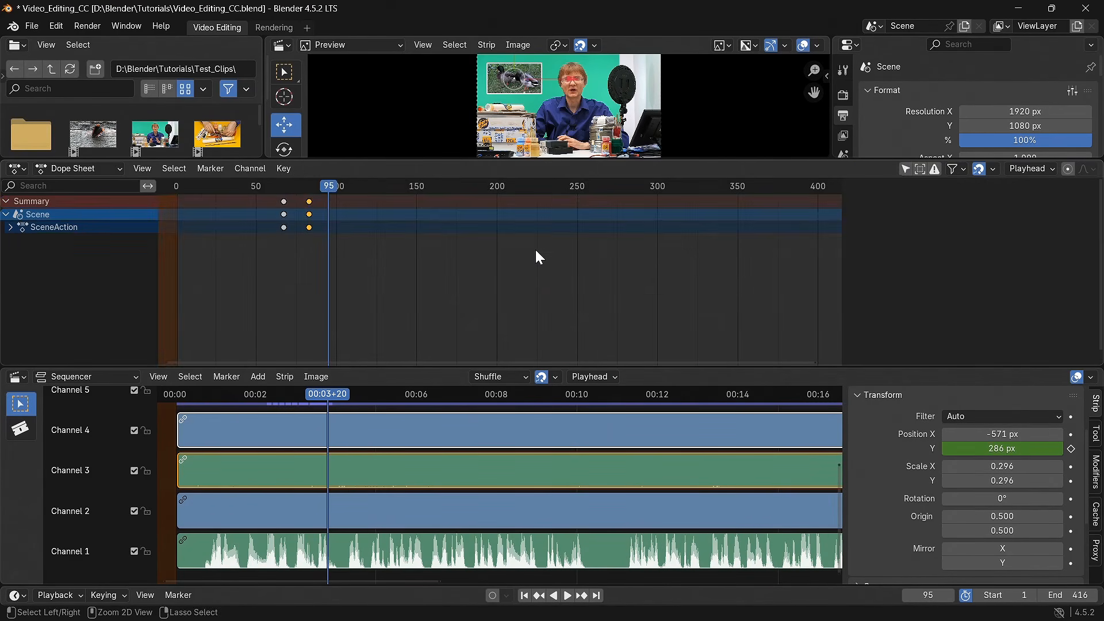
drag(468, 161, 466, 292)
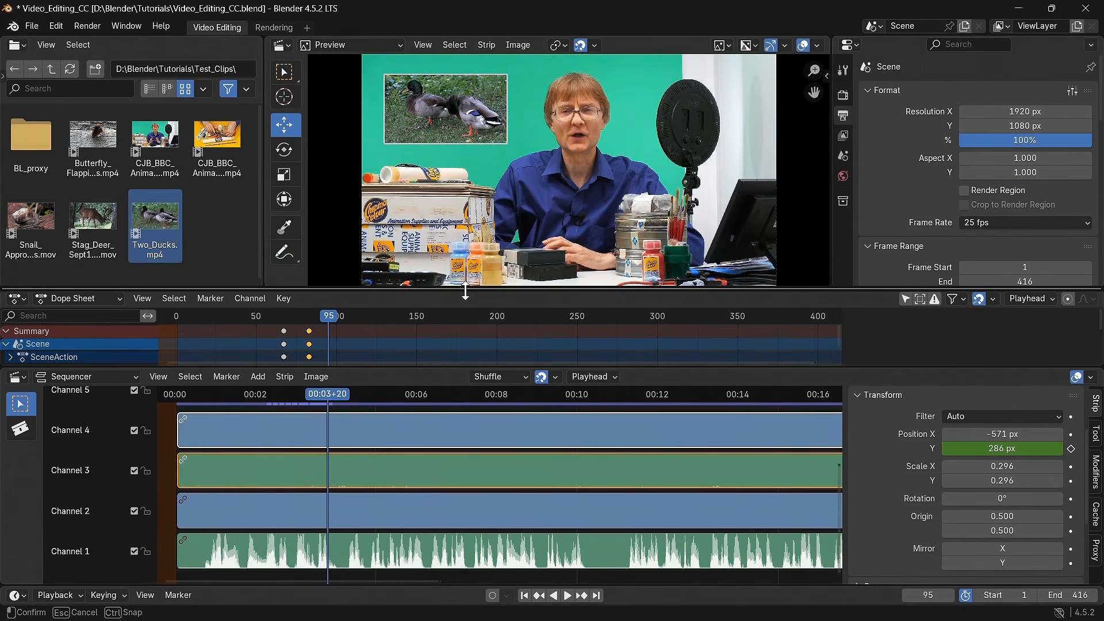
drag(466, 292, 465, 292)
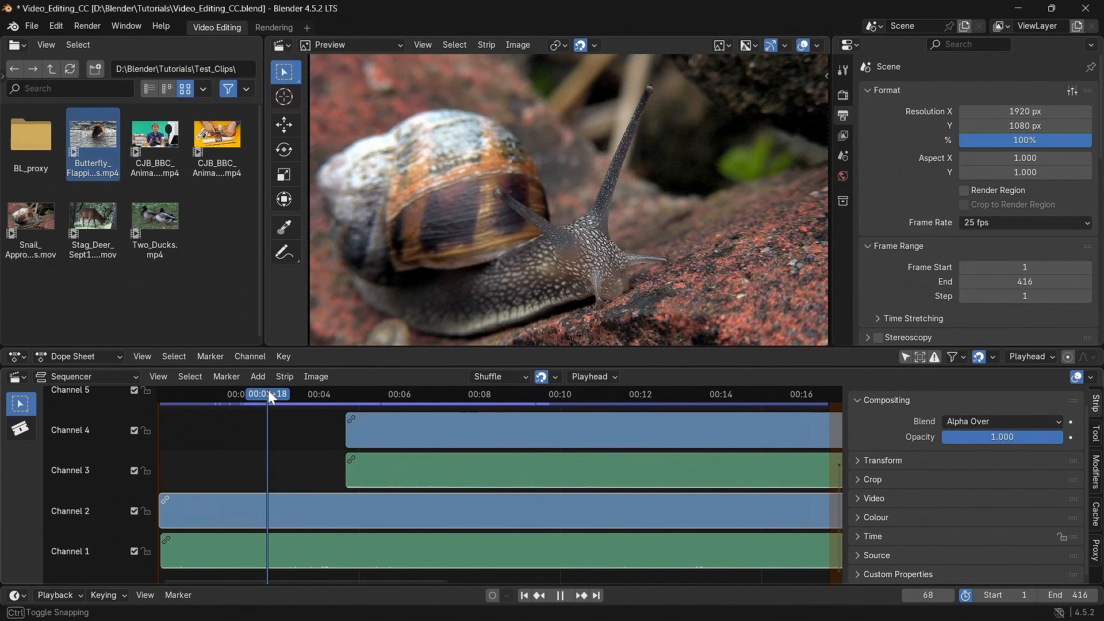
Step: Select the butterfly video strip in Channel 4 and set its Colour saturation to 1.460, checking it with the wings open
drag(268, 390, 259, 452)
drag(288, 396, 422, 389)
click(488, 425)
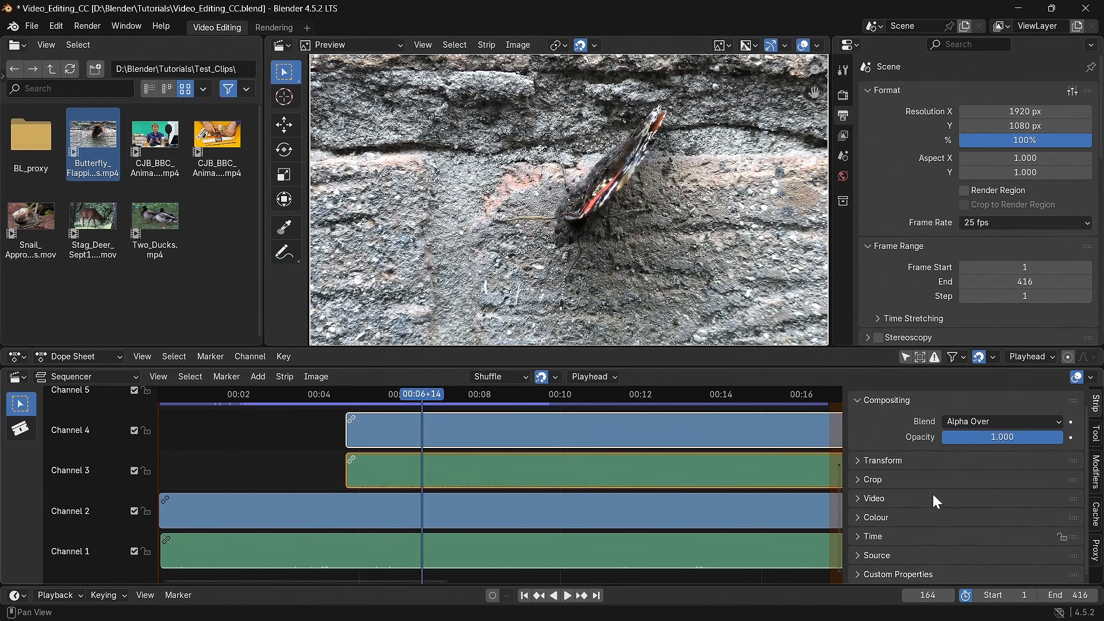
click(859, 520)
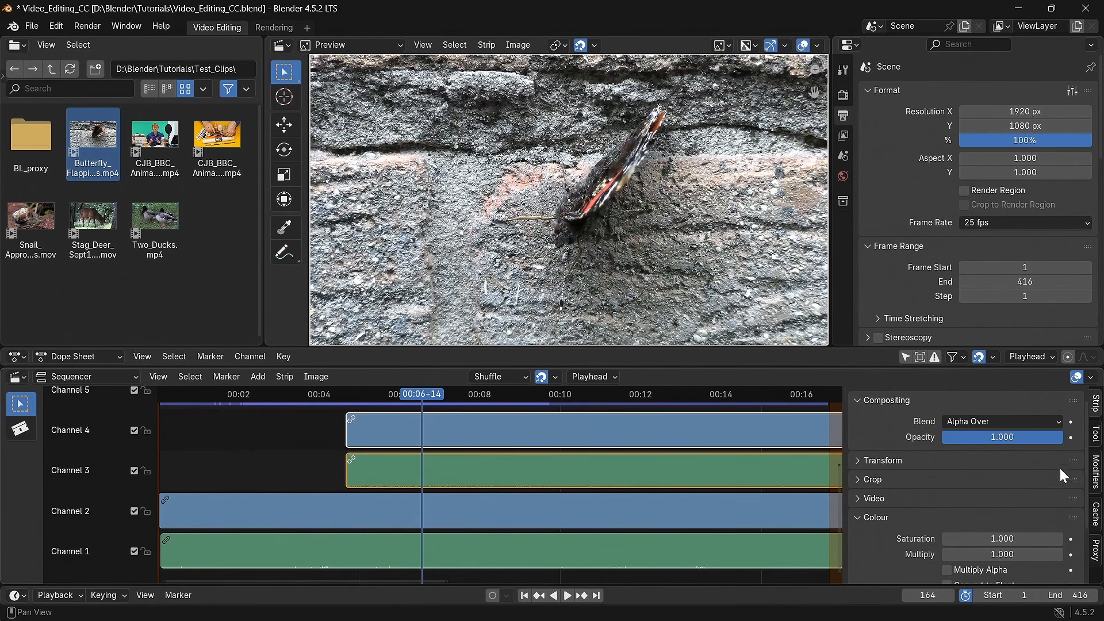
scroll(1090, 473, down, 3)
scroll(1090, 473, down, 3)
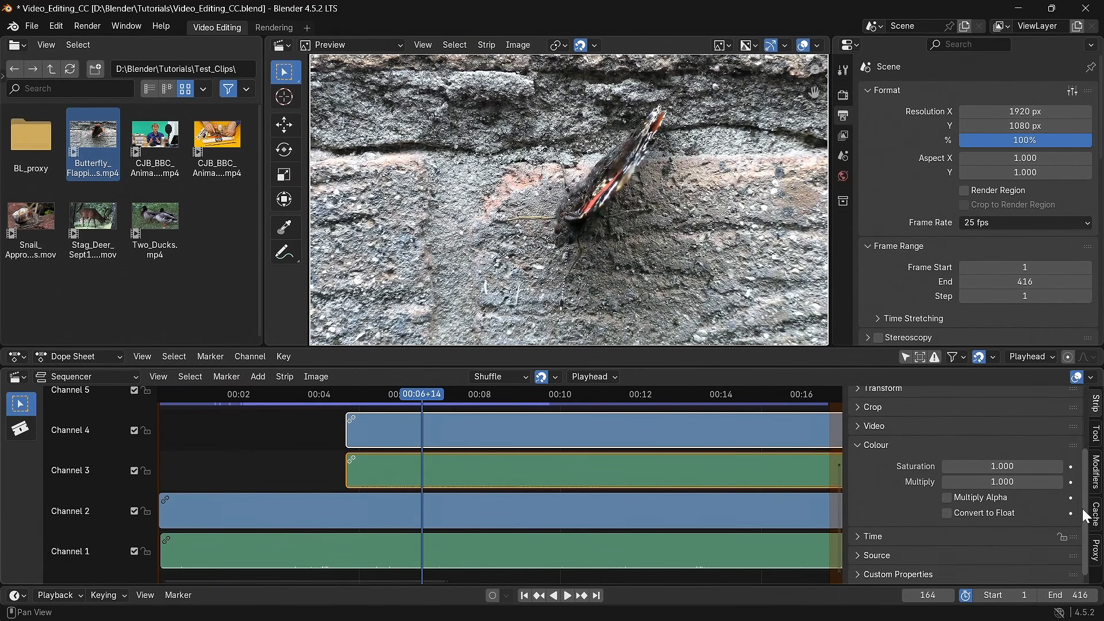
drag(1002, 469, 1058, 469)
drag(424, 390, 450, 393)
mouse_move(995, 467)
mouse_down()
mouse_move(943, 466)
mouse_move(997, 467)
mouse_up()
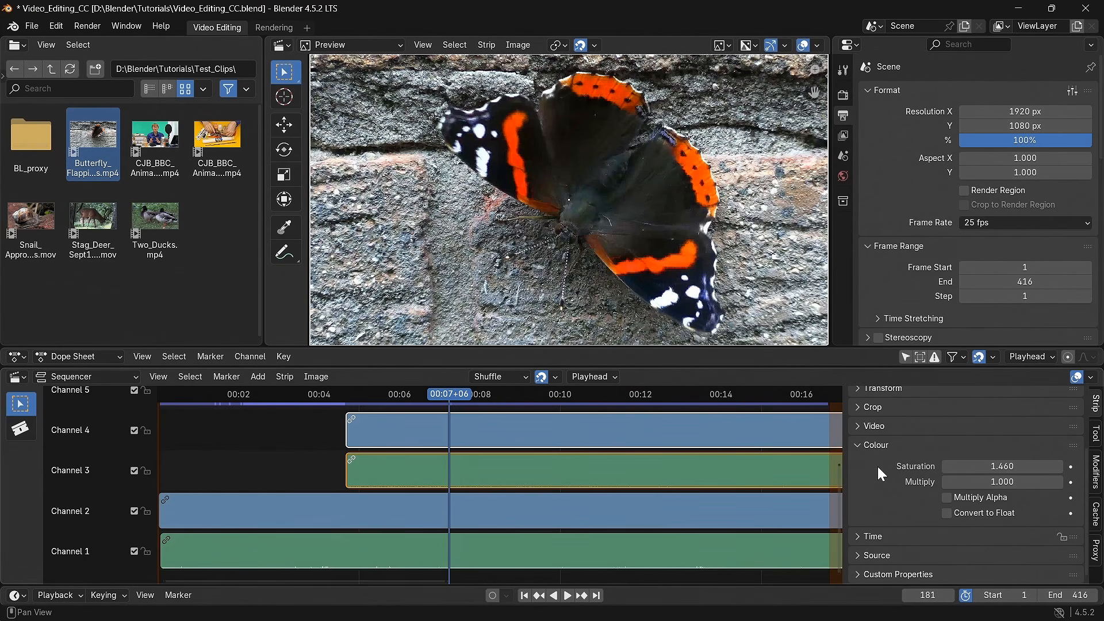
Step: Select the snail video strip in Channel 2 and add a Curves strip modifier to it
drag(451, 394, 323, 404)
click(289, 510)
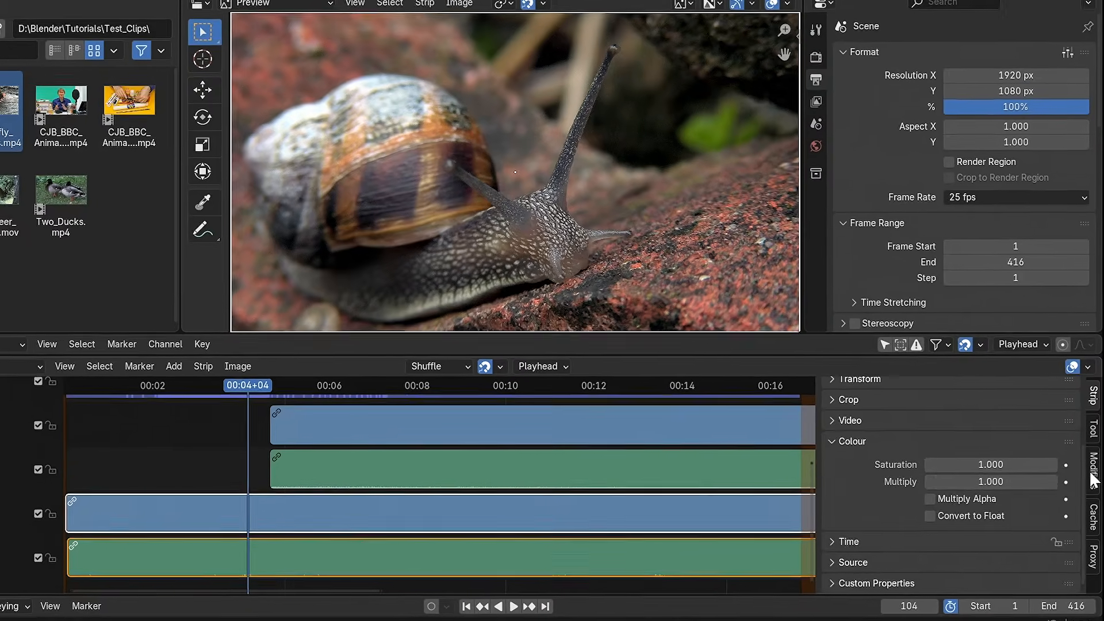
click(1095, 470)
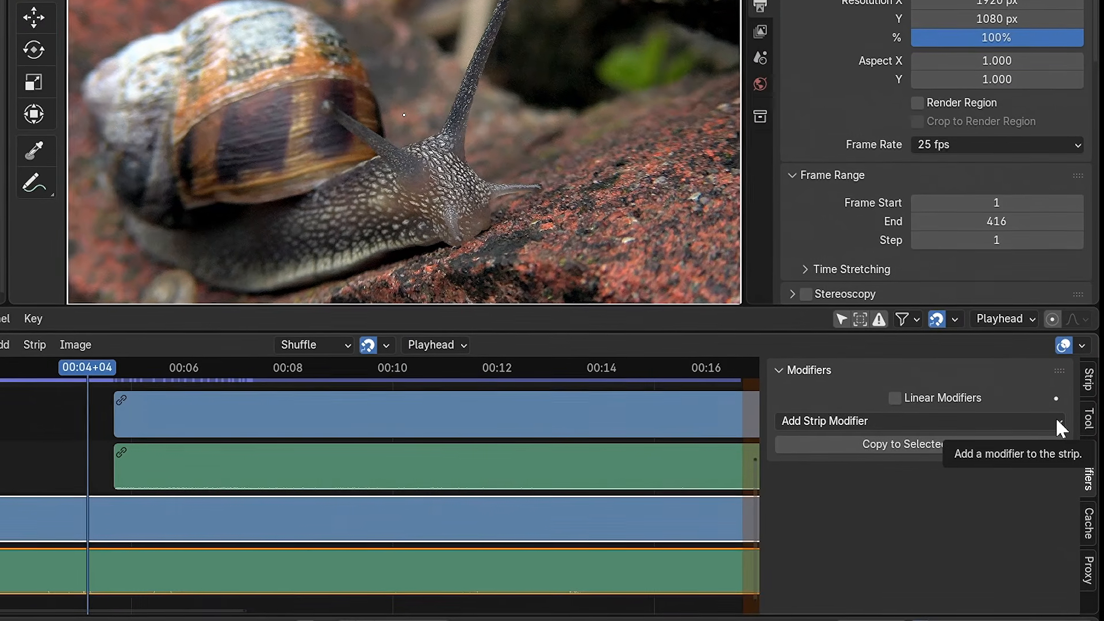
click(1064, 427)
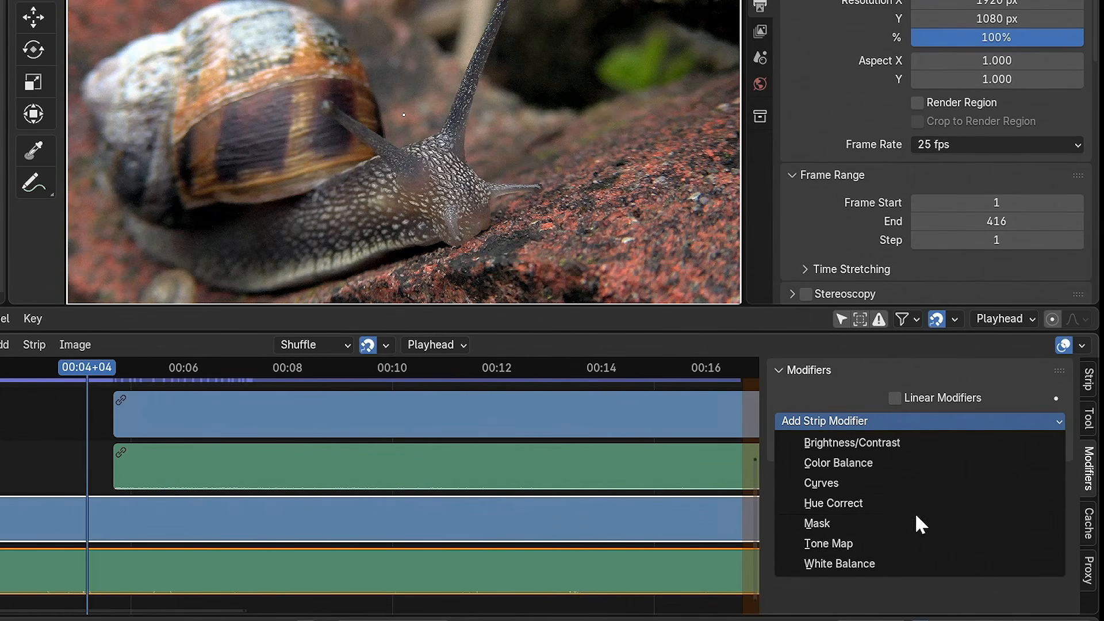
click(893, 484)
drag(1075, 425, 1069, 485)
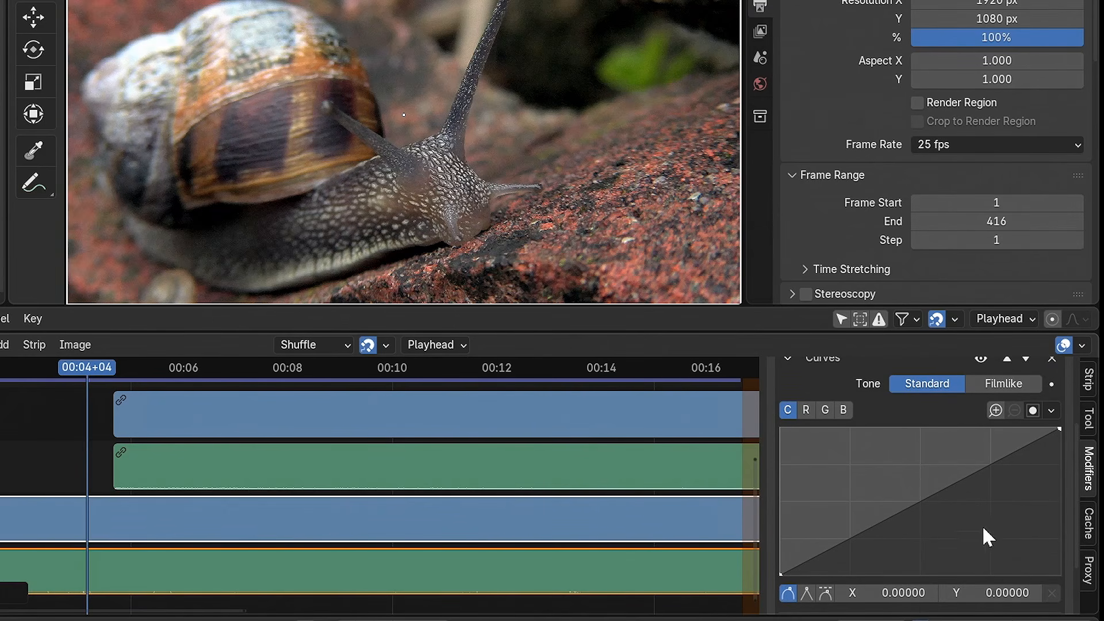
Step: Shape the combined curve into a gentle S with a shadow point at about X 0.233, Y 0.160 and a raised highlight point
drag(831, 547, 845, 552)
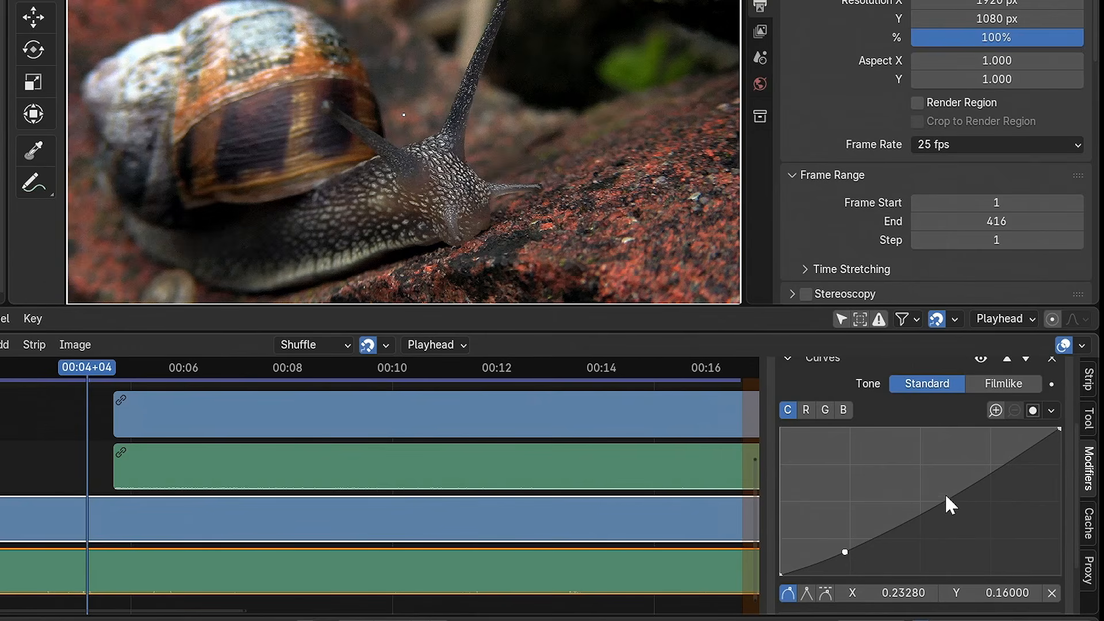
drag(1002, 462, 996, 456)
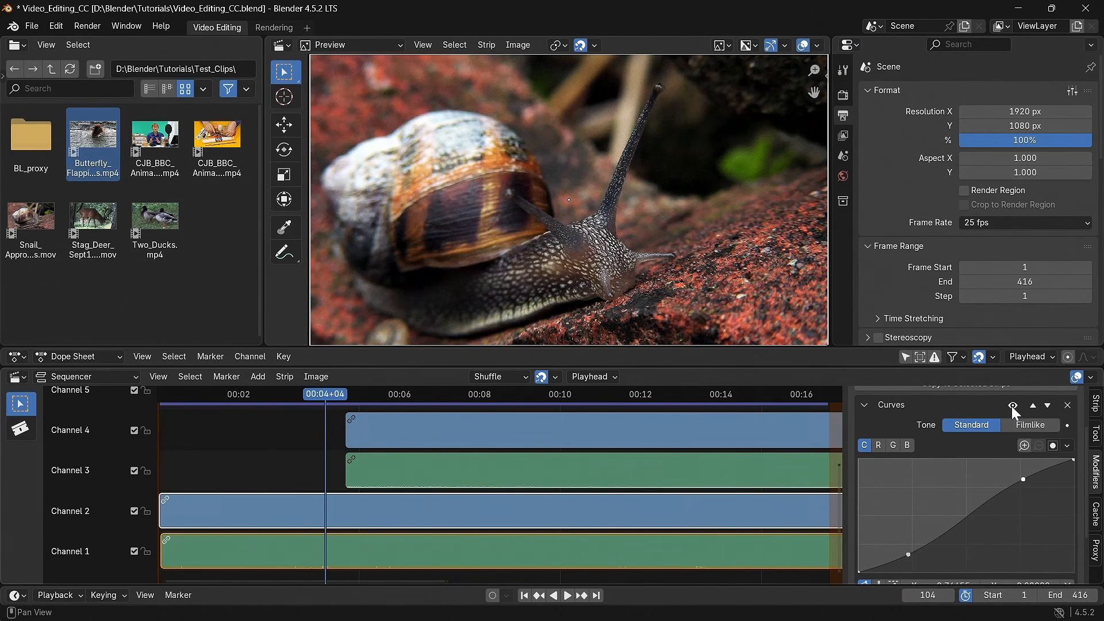
Step: Mute and unmute the Curves modifier to compare the snail's contrast, then collapse it and list the available strip modifiers
click(1012, 406)
click(1012, 406)
click(1012, 406)
click(1013, 406)
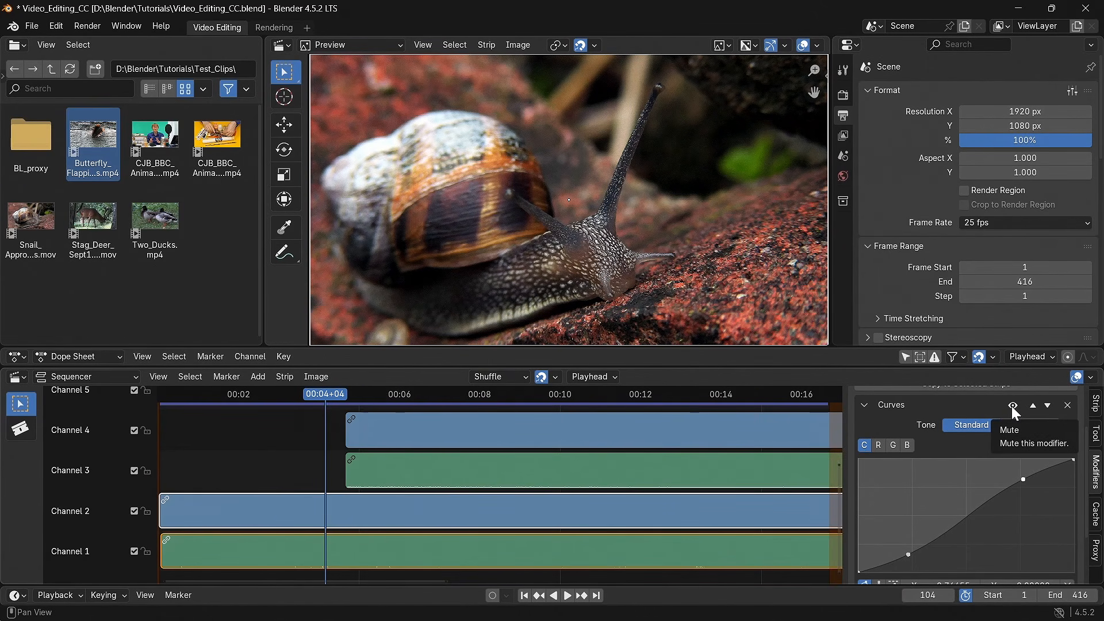
click(873, 406)
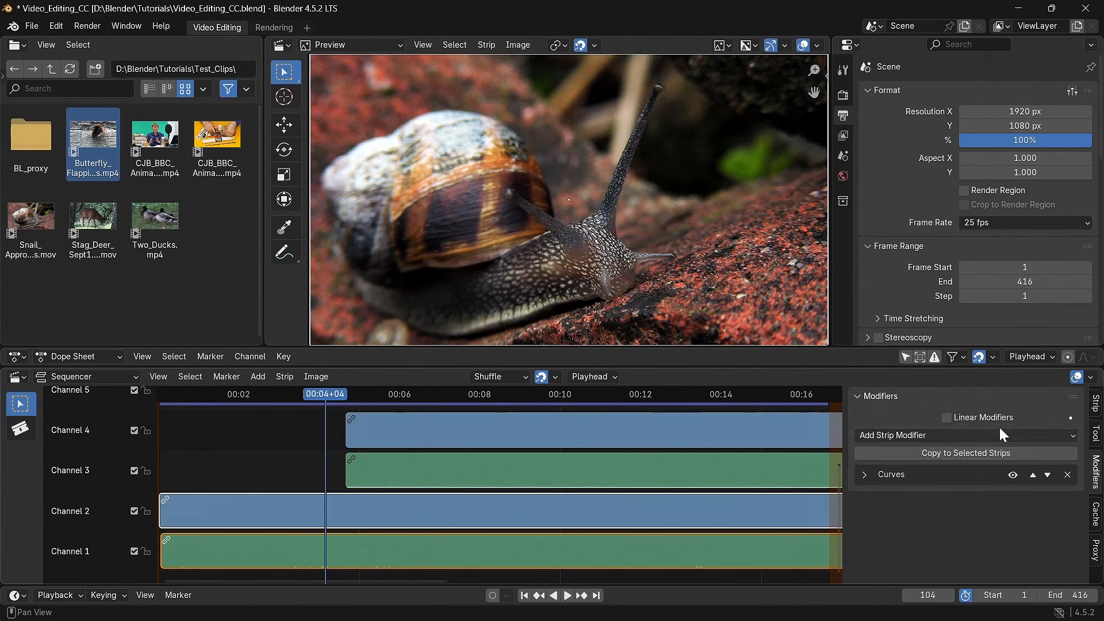
click(1071, 431)
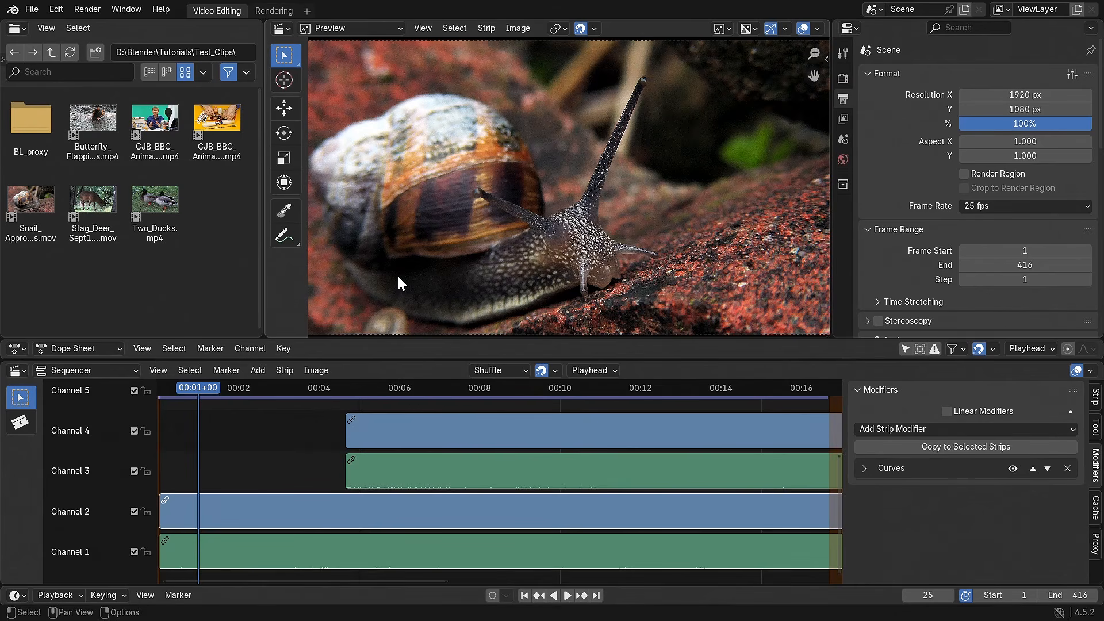
Step: Disconnect the butterfly video strip from its audio strip, and disconnect the snail video strip from its audio strip
click(448, 431)
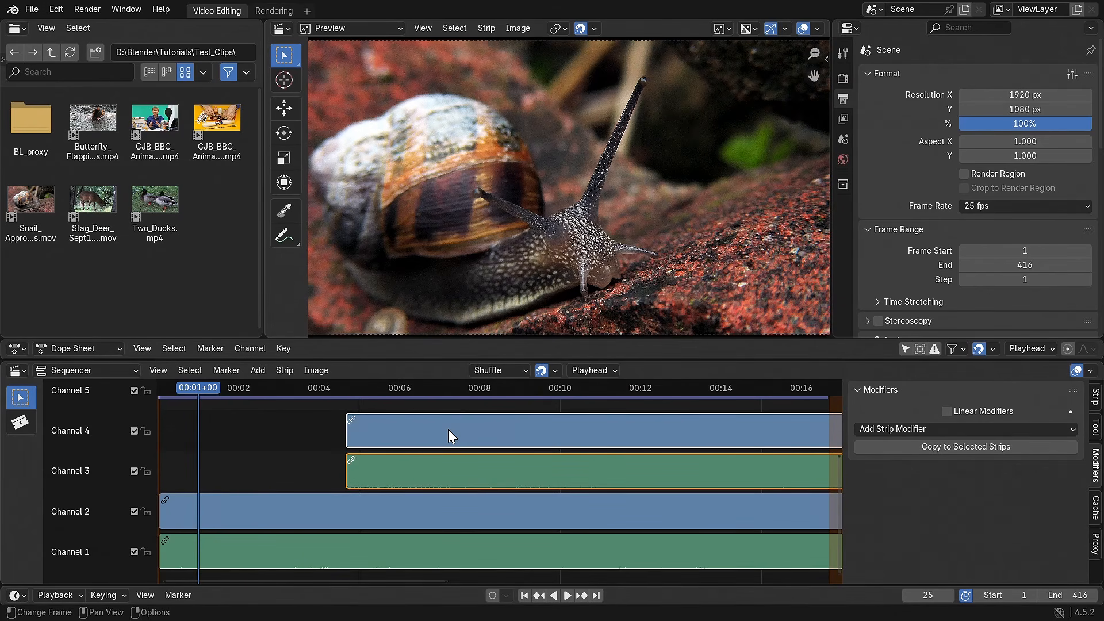
right_click(447, 429)
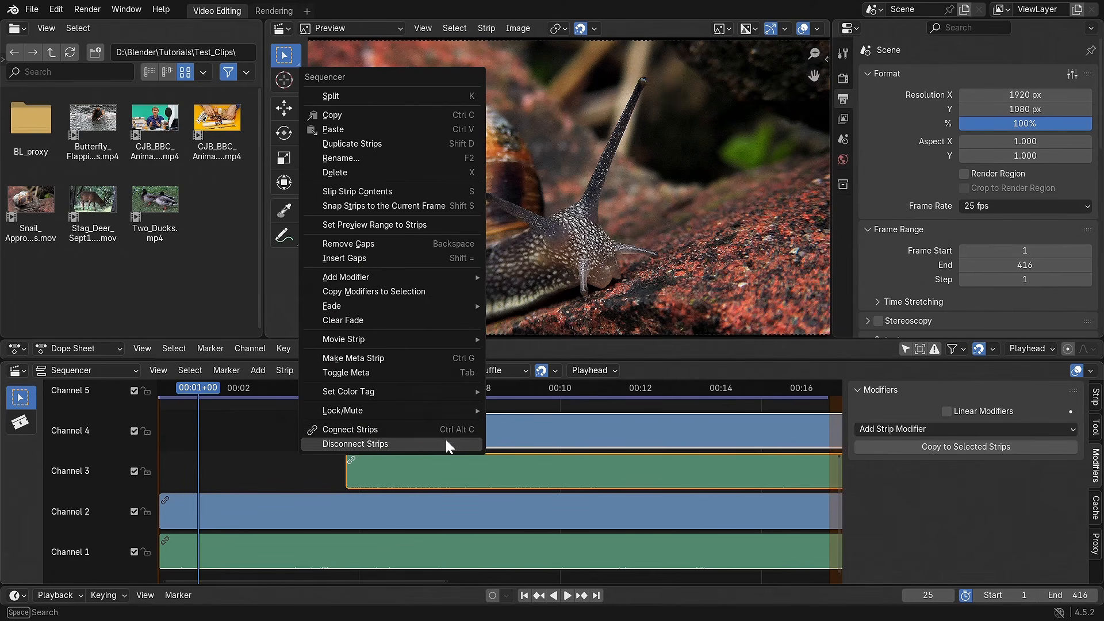
click(446, 440)
click(301, 508)
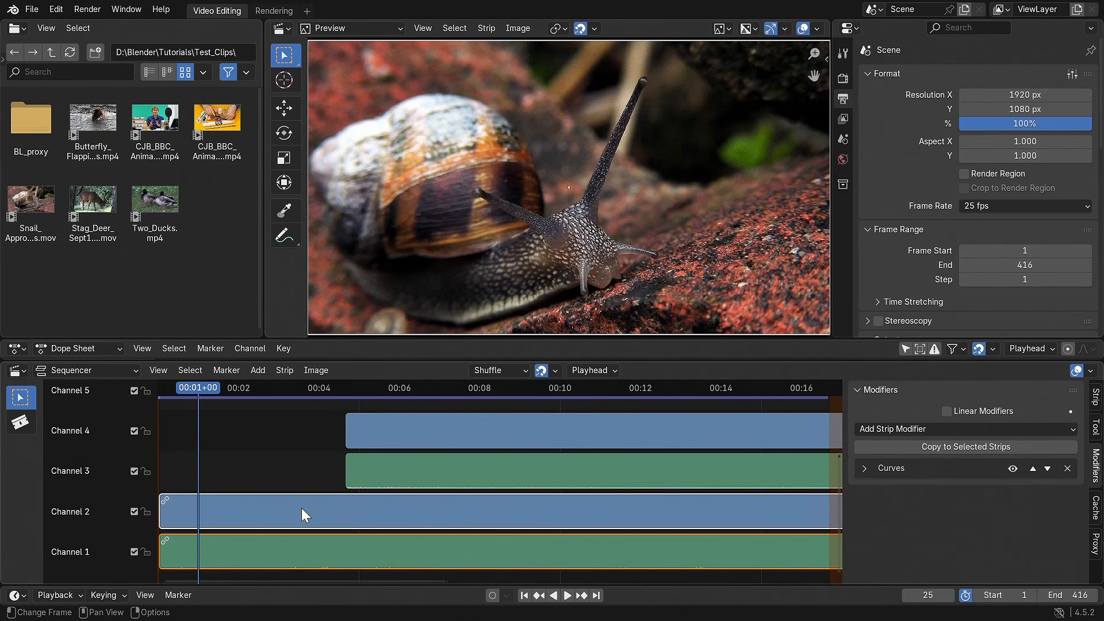
right_click(301, 508)
click(298, 506)
click(293, 443)
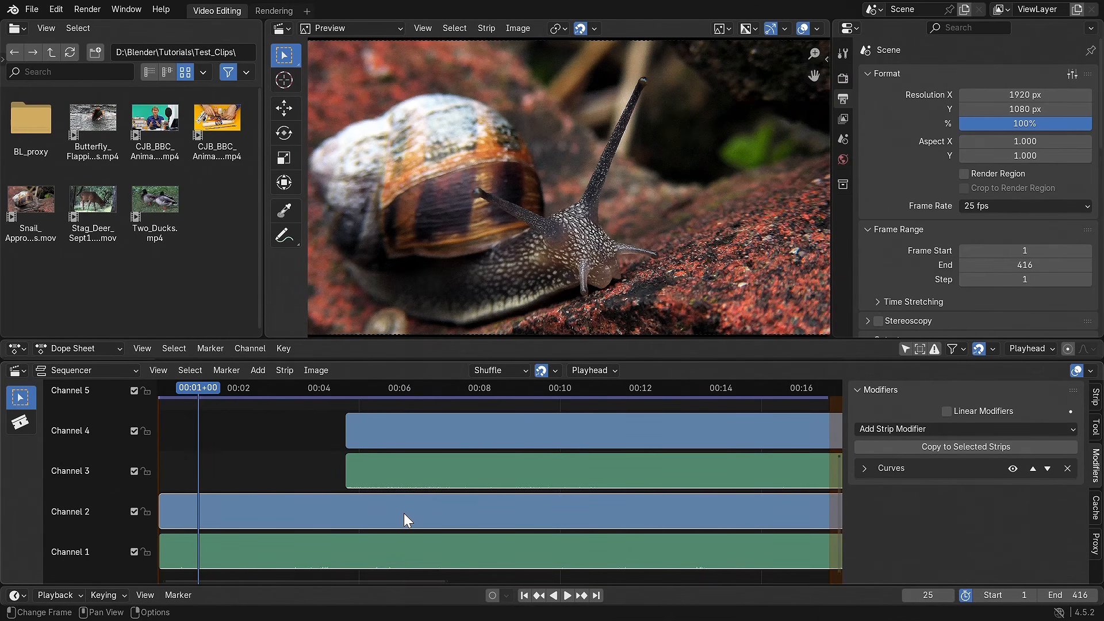
Step: Rearrange the strips so the butterfly and snail videos occupy Channels 4 and 3, with their audio in Channels 2 and 1
drag(420, 435, 423, 413)
drag(434, 505, 436, 475)
mouse_move(443, 547)
mouse_down()
mouse_move(442, 512)
mouse_move(434, 547)
mouse_up()
drag(432, 440, 432, 472)
drag(838, 476, 830, 492)
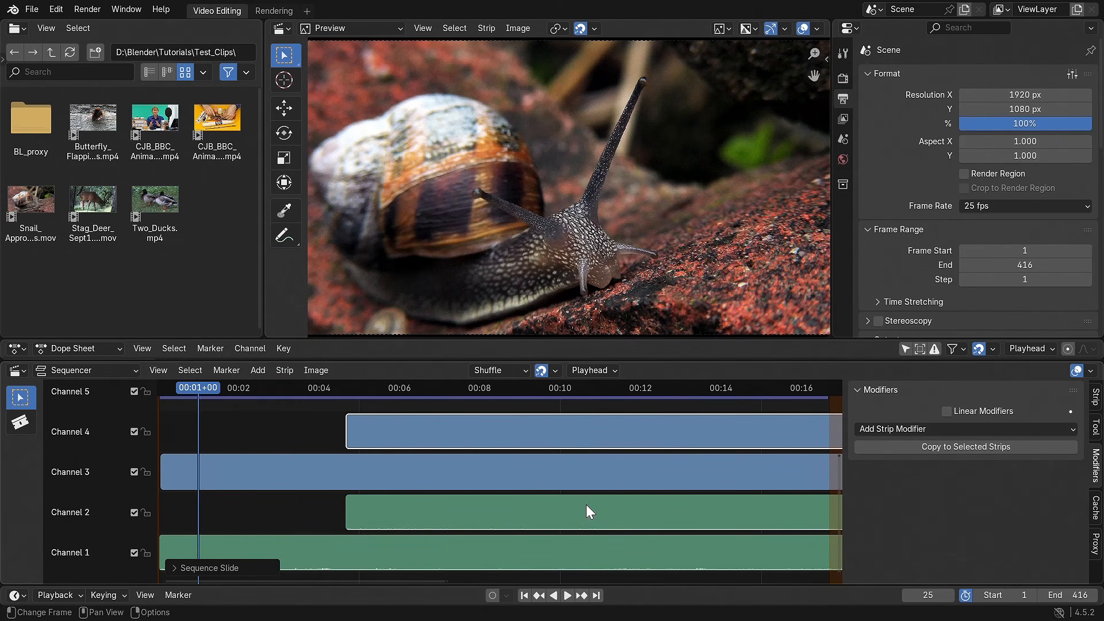
Step: Reconnect the butterfly video in Channel 4 to its audio in Channel 2, and the snail video in Channel 3 to its audio in Channel 1
click(527, 436)
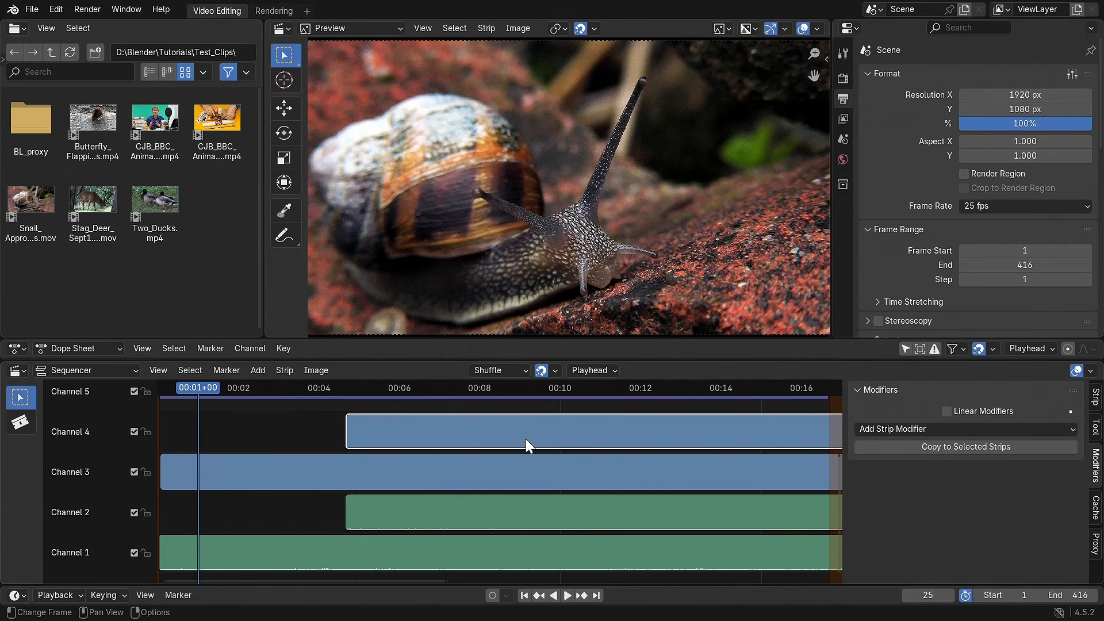
shift+click(524, 506)
right_click(524, 506)
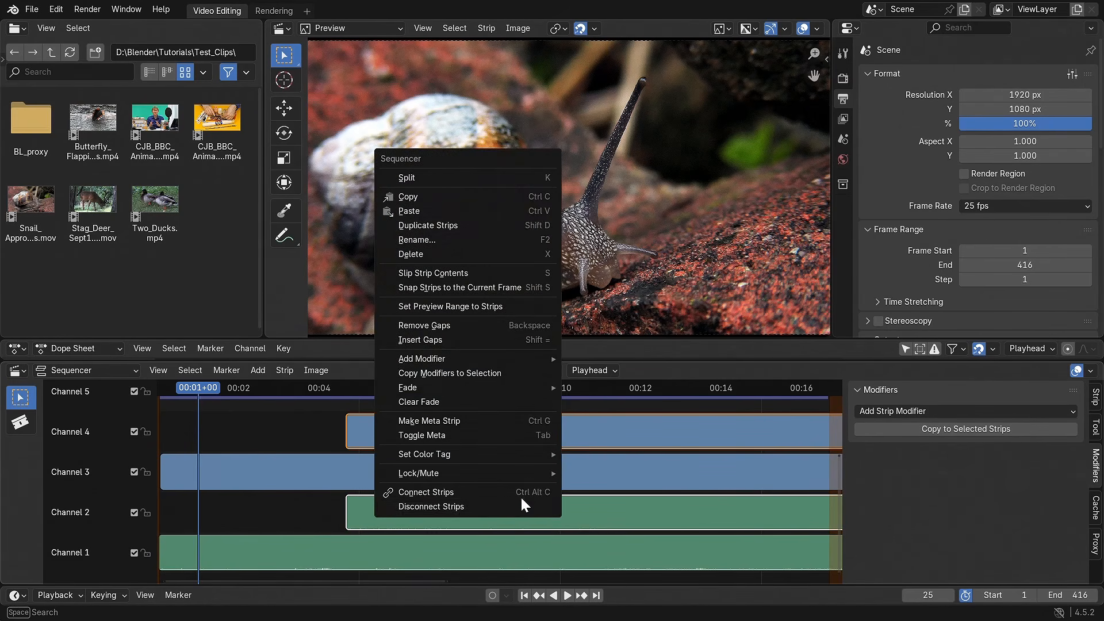
click(520, 495)
click(291, 471)
shift+click(284, 540)
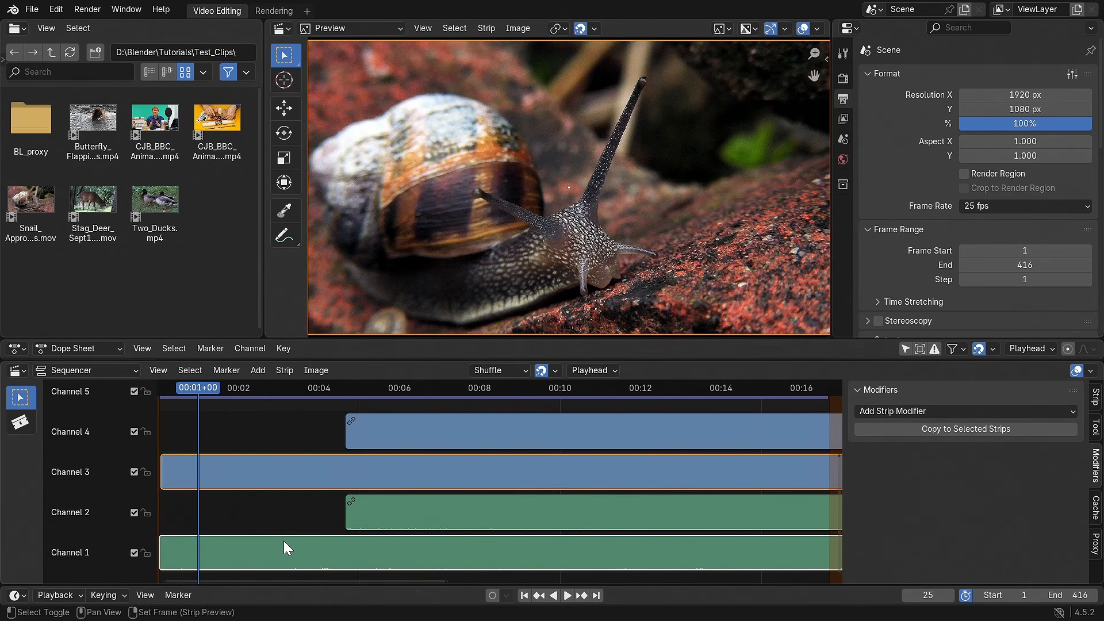
right_click(284, 541)
click(284, 540)
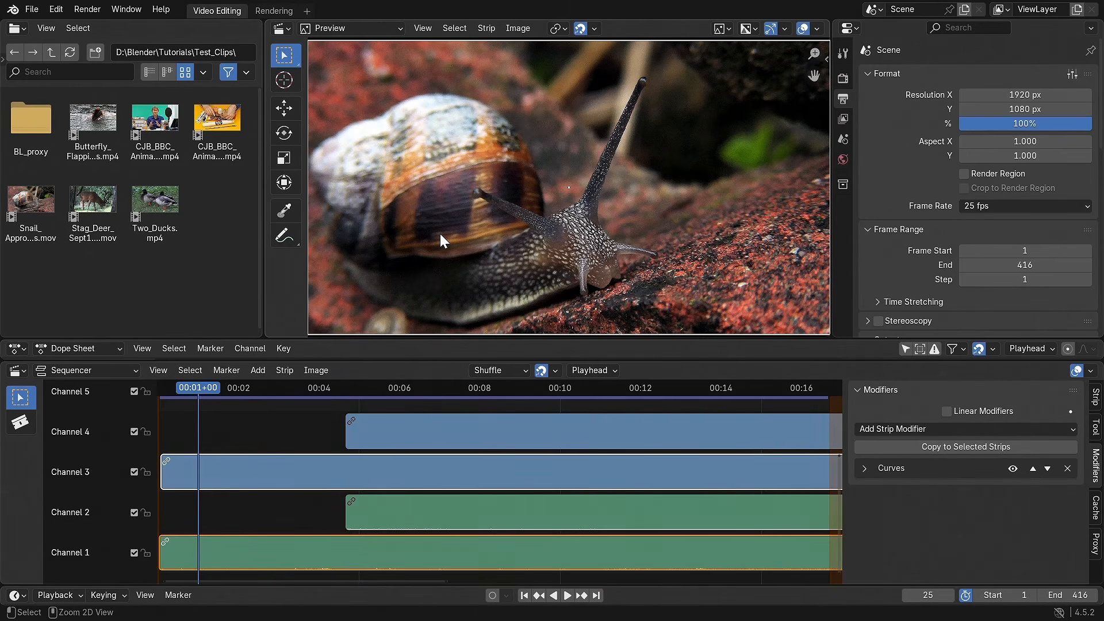
Step: Play the edit in a maximized preview area, restore the layout and move the playhead to 00:07+11
key(ctrl+space)
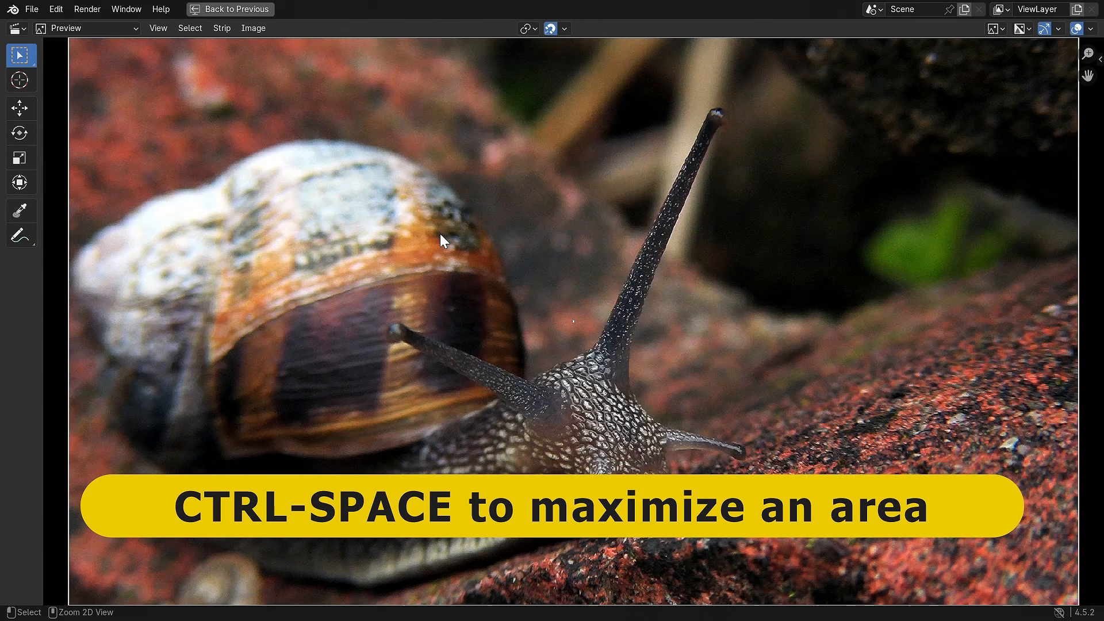
key(ctrl+space)
key(ctrl+space)
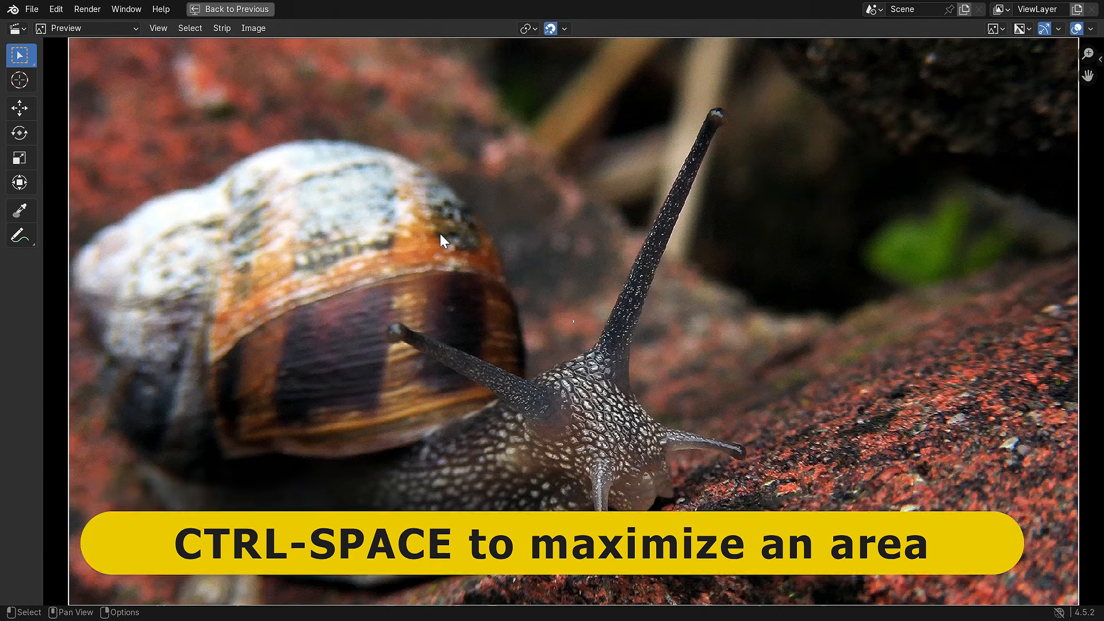
key(space)
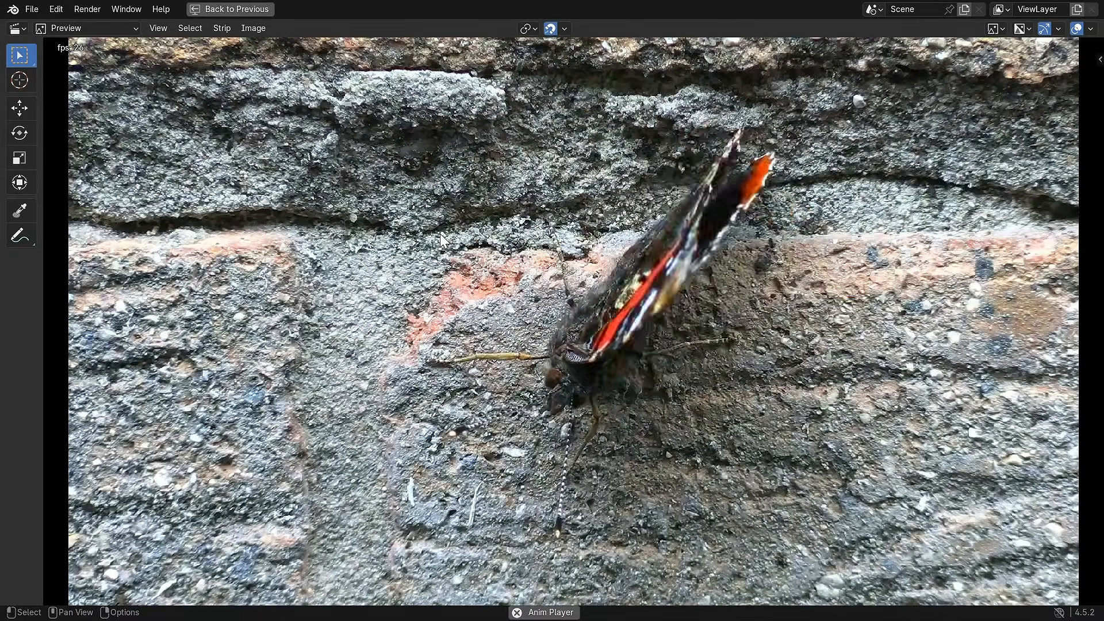
key(space)
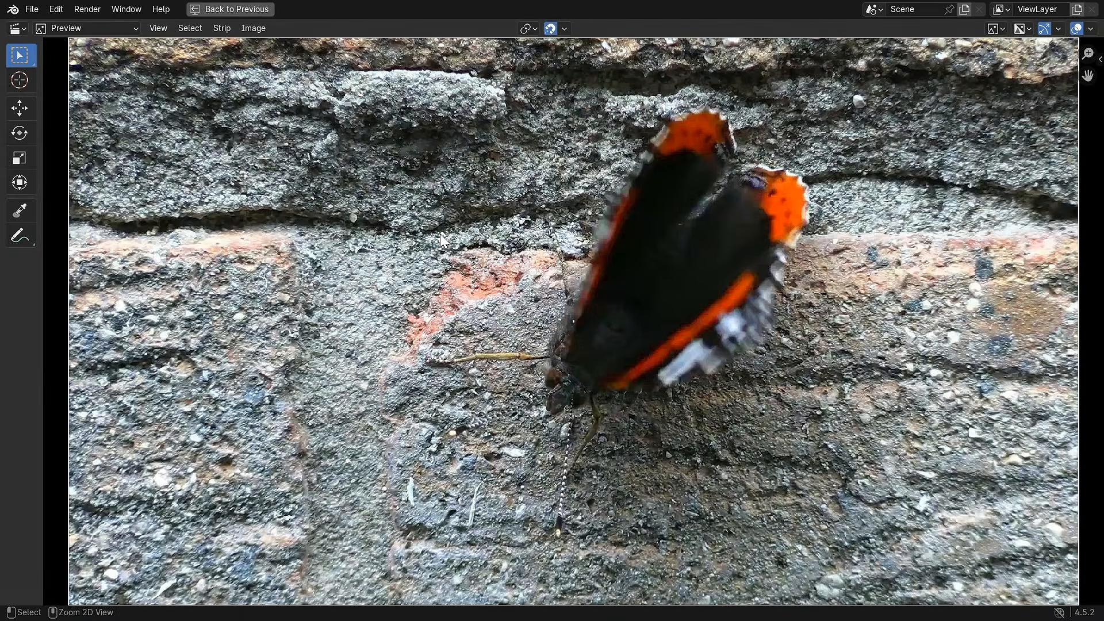
key(ctrl+space)
drag(453, 388, 458, 388)
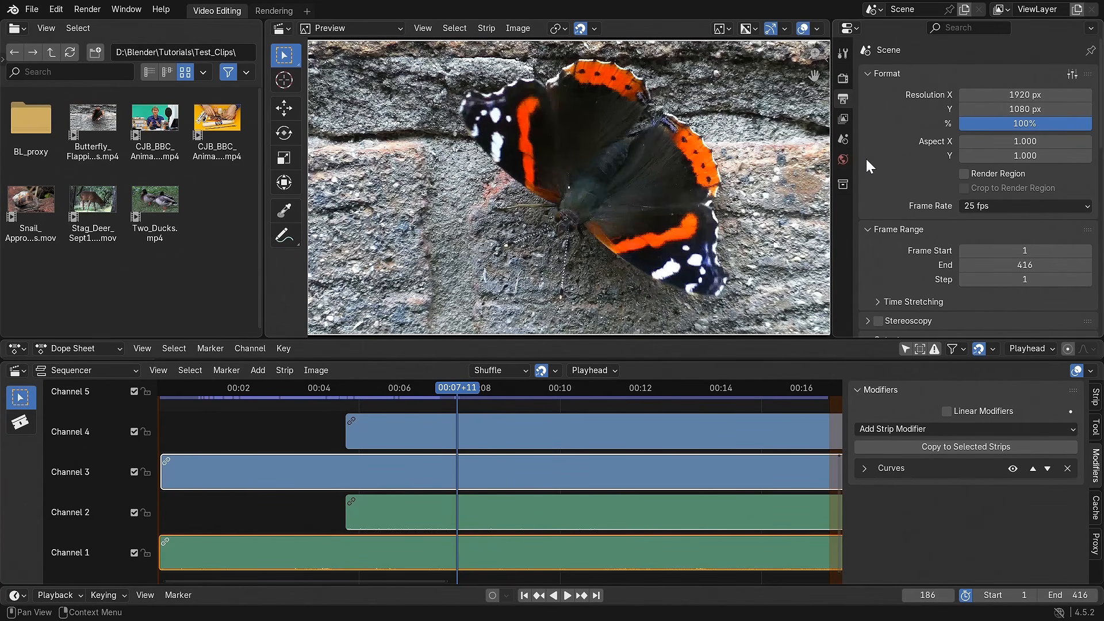
Step: Change the Preview area to the Properties editor and the neighbouring Properties area to the Video Sequencer
right_click(659, 28)
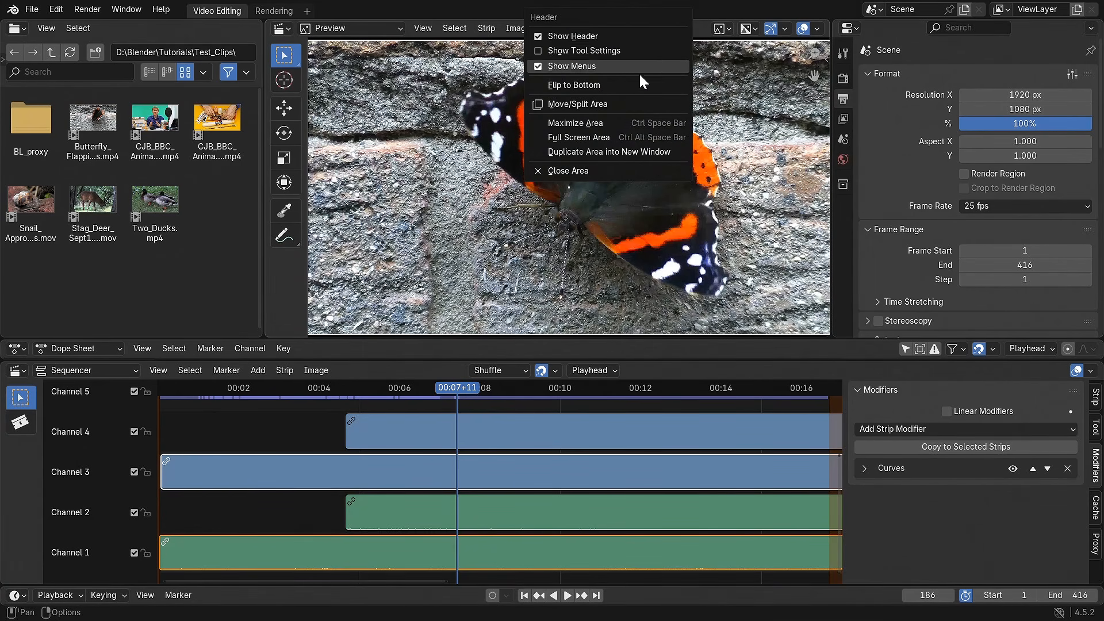
click(605, 207)
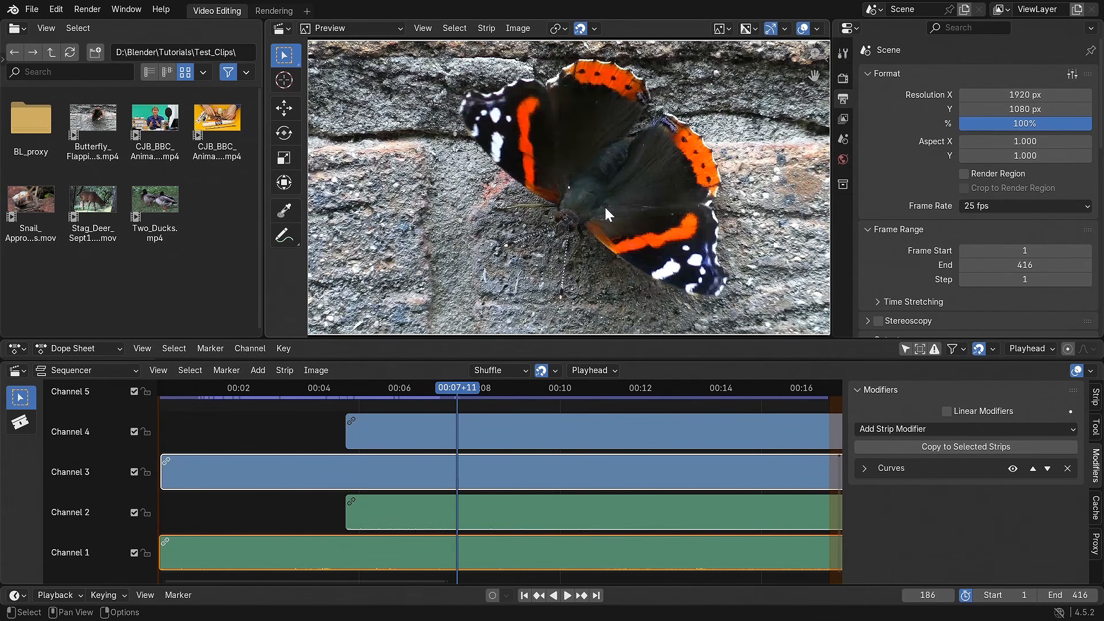
click(282, 28)
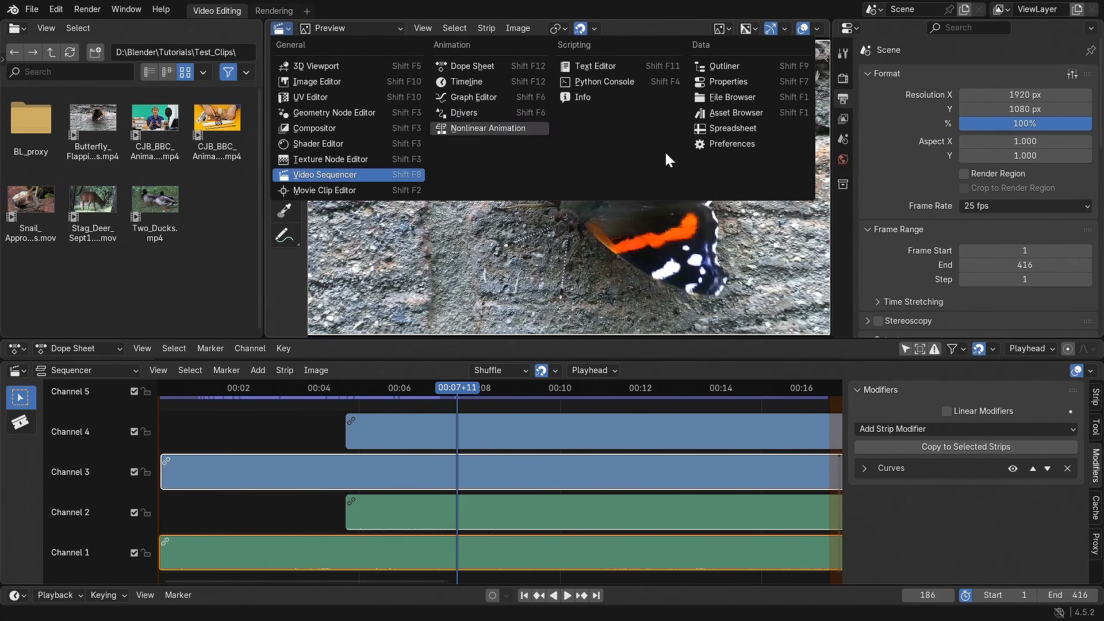
click(720, 84)
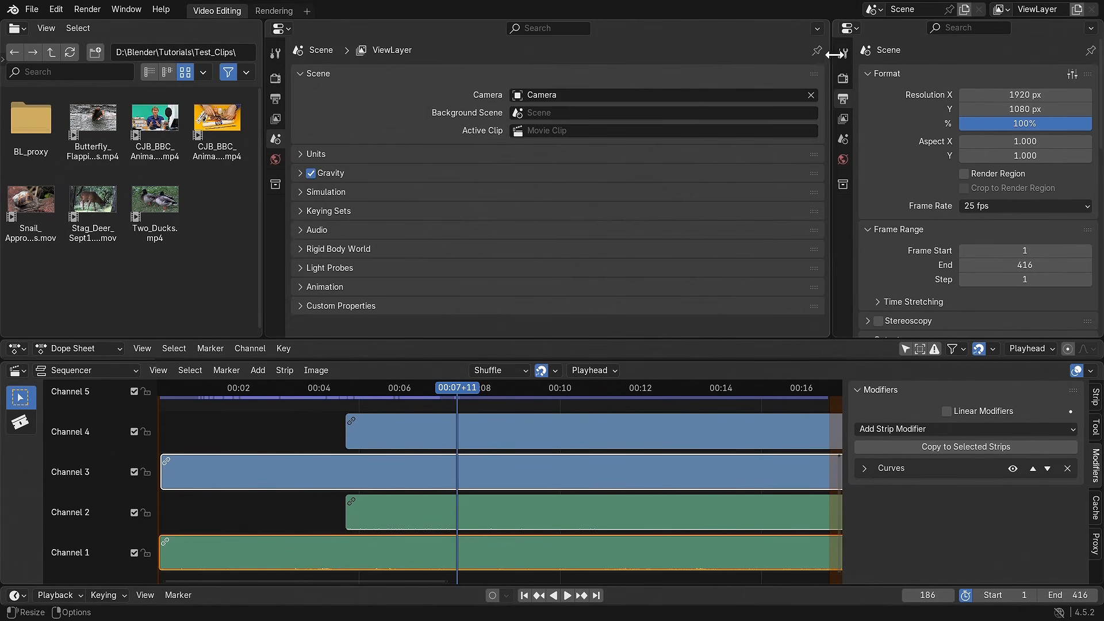
click(850, 28)
click(454, 174)
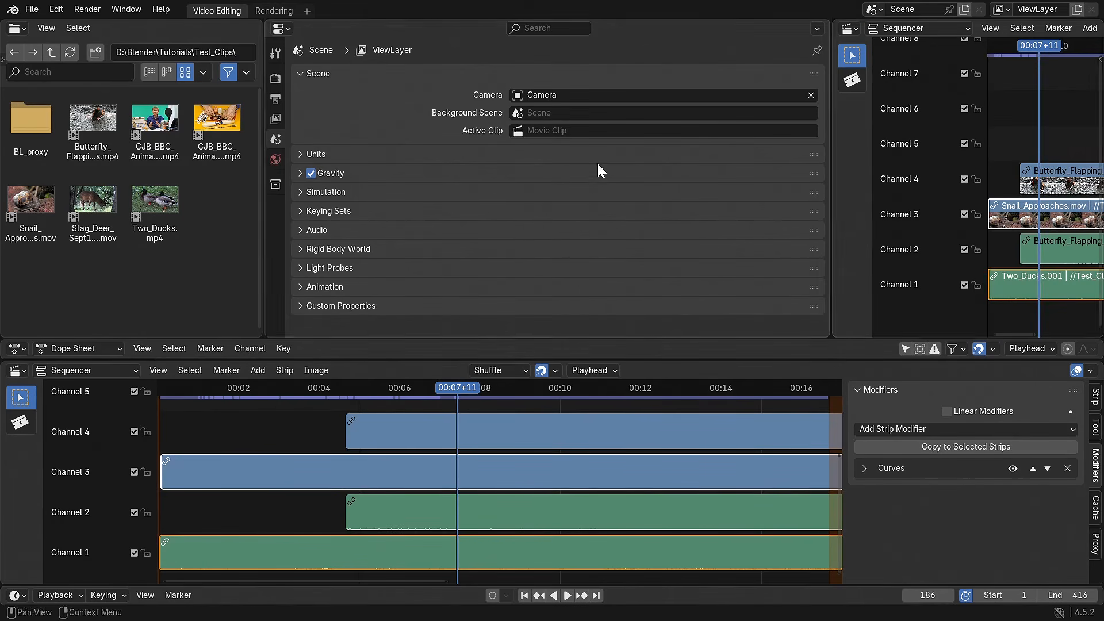
Step: Widen the new Video Sequencer area, set its view type to Preview, and scrub the playhead to 00:03+08 to check the picture
drag(833, 105, 430, 138)
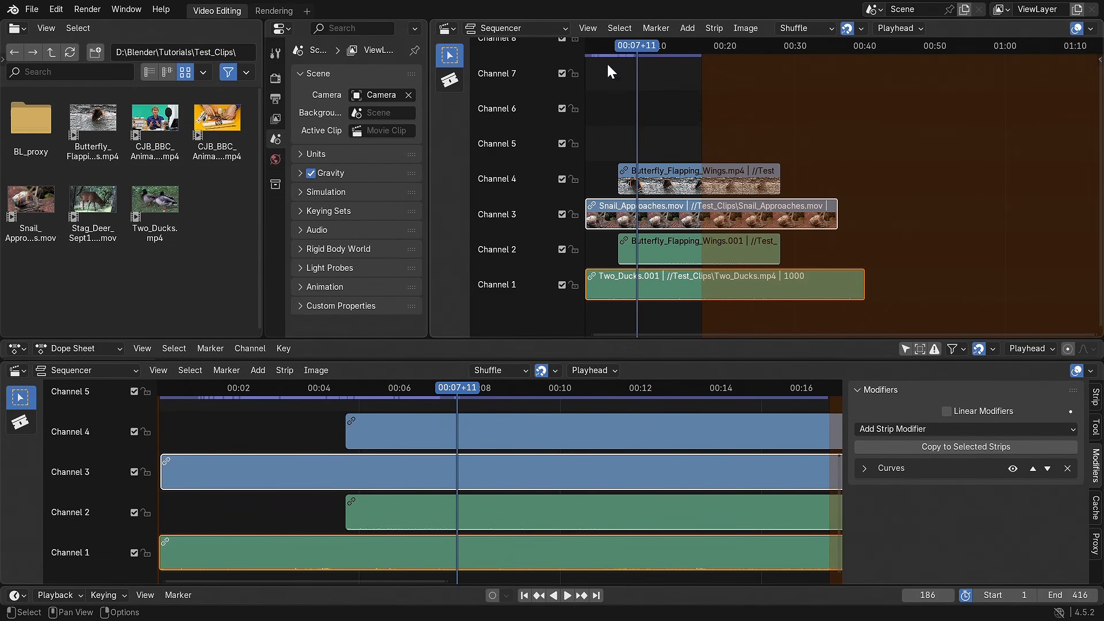
click(564, 27)
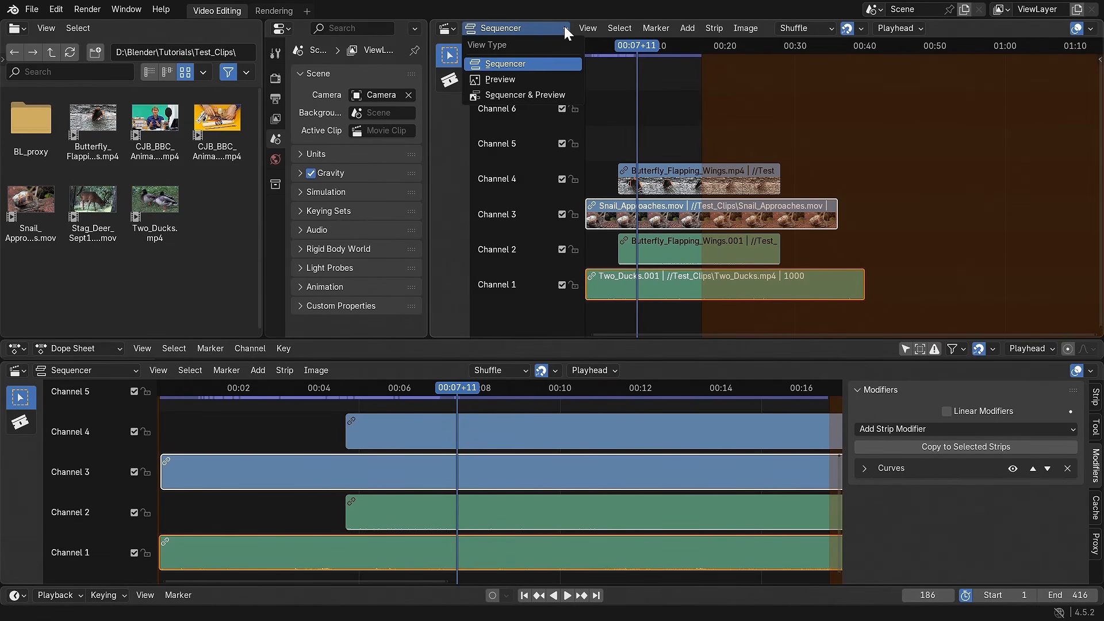
click(537, 79)
drag(435, 112, 523, 133)
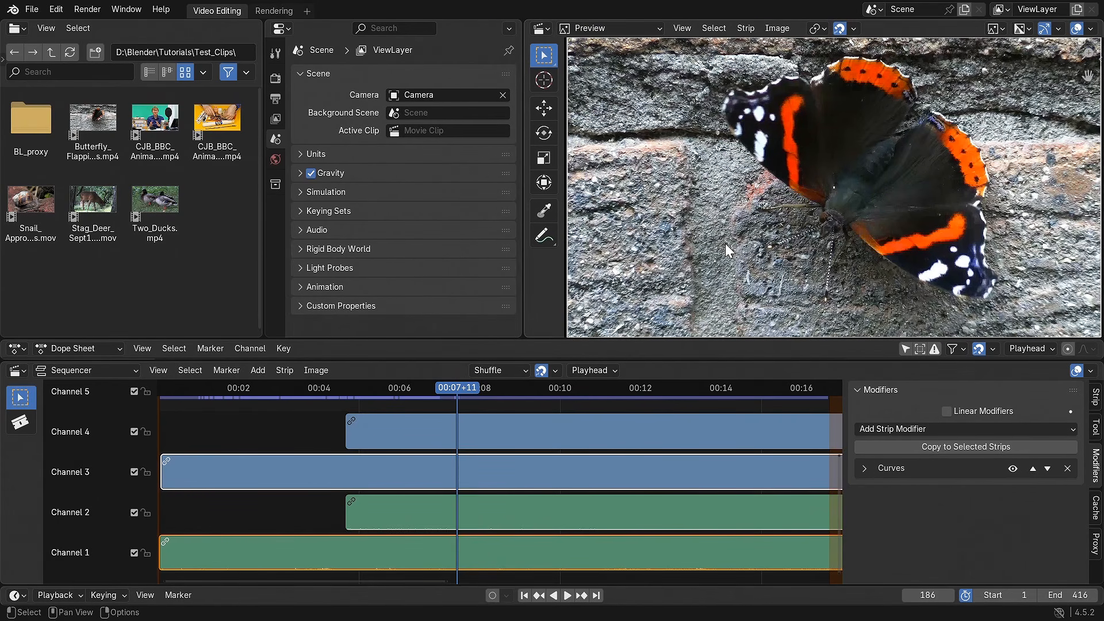
drag(462, 388, 291, 407)
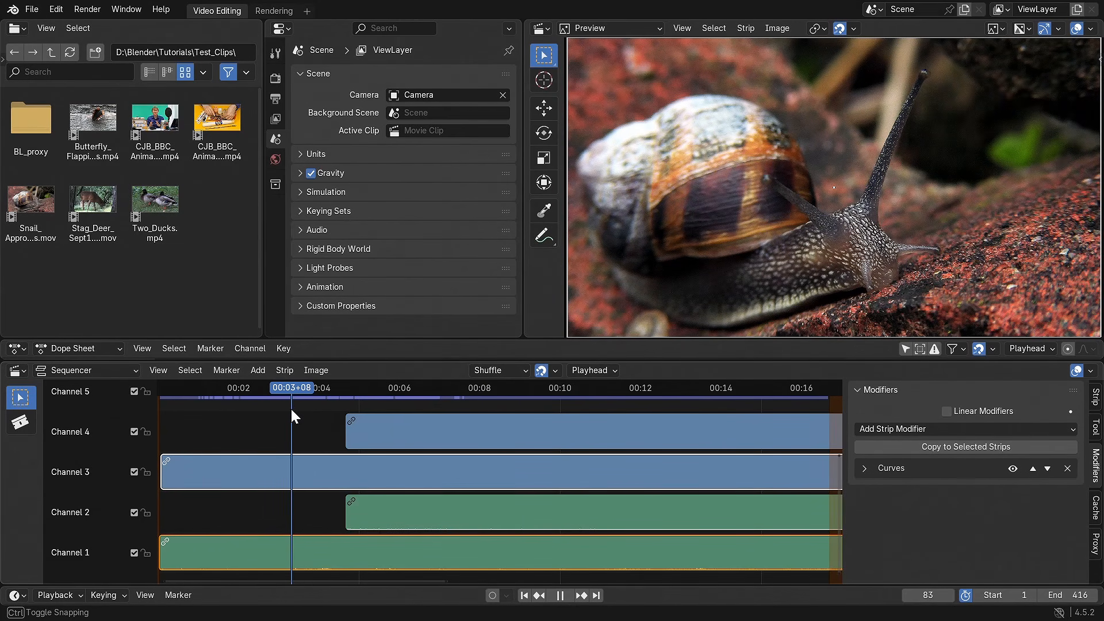
drag(291, 407, 291, 407)
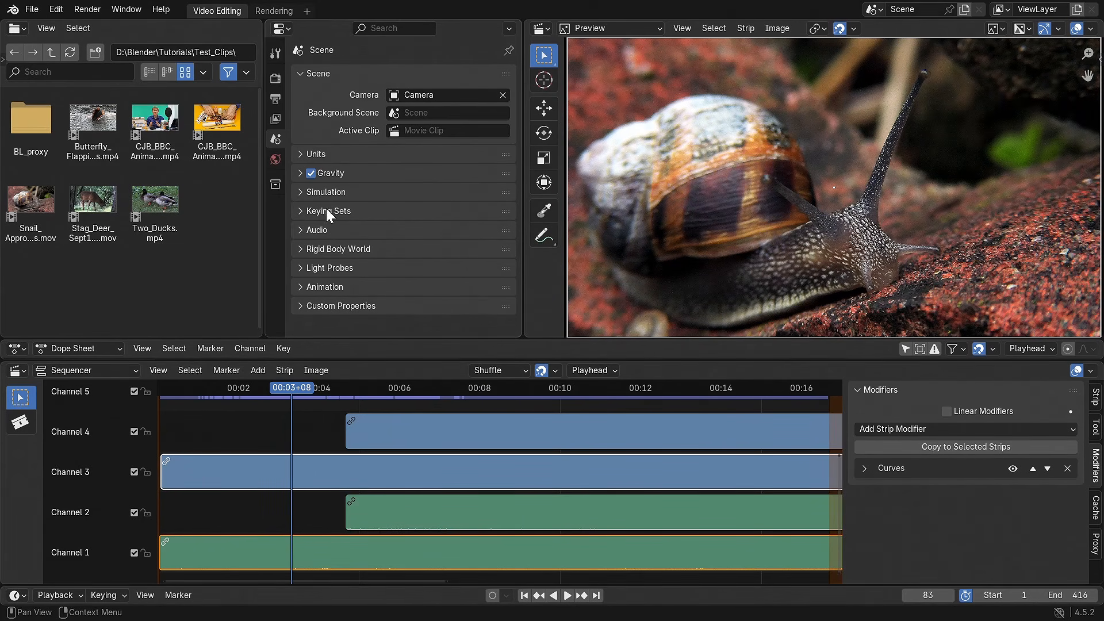
Step: Show the Output properties in the relocated Properties editor and enlarge the Dope Sheet area slightly
click(275, 100)
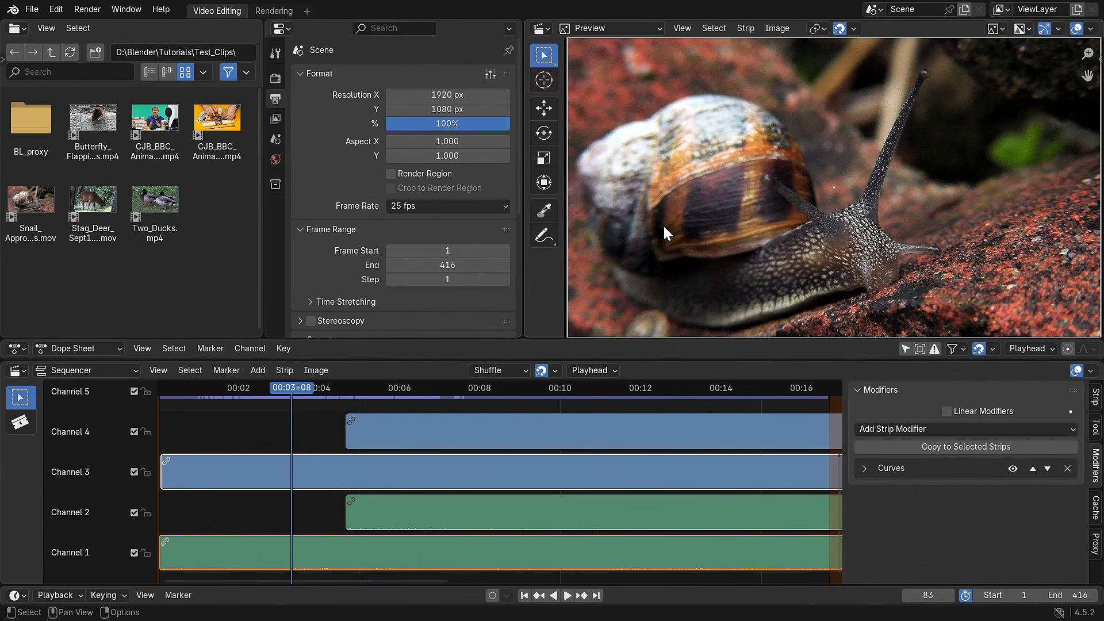
mouse_move(478, 339)
mouse_down()
mouse_move(485, 278)
mouse_move(471, 325)
mouse_up()
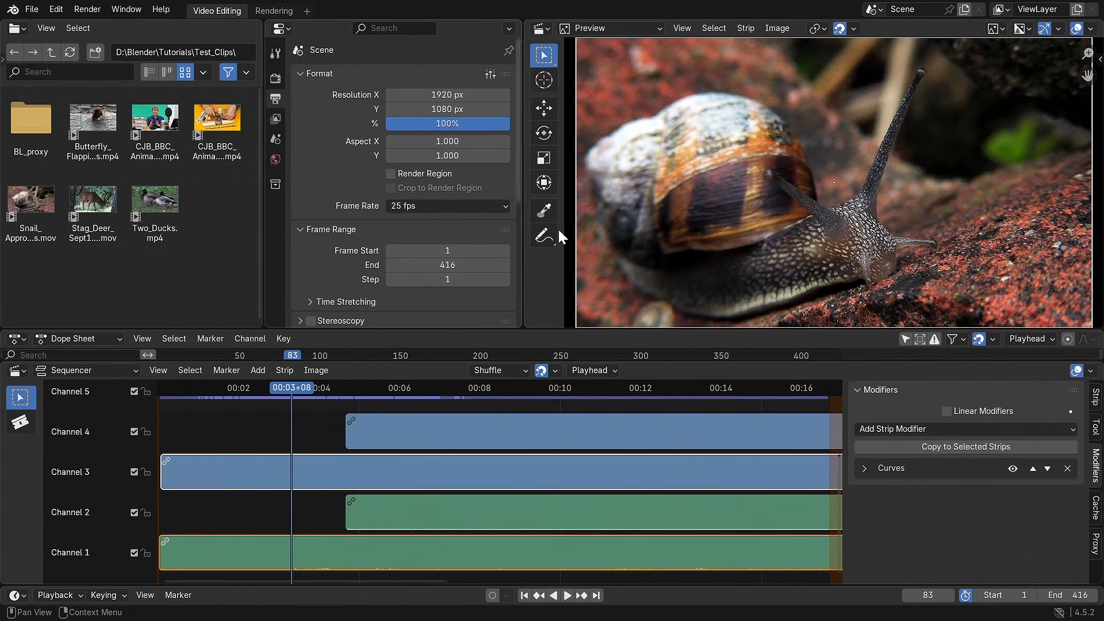
Step: Delete all strips from the sequencer and save the project under the new name Video_Setup.blend in D:\Blender\Tutorials
drag(261, 419, 413, 547)
key(Delete)
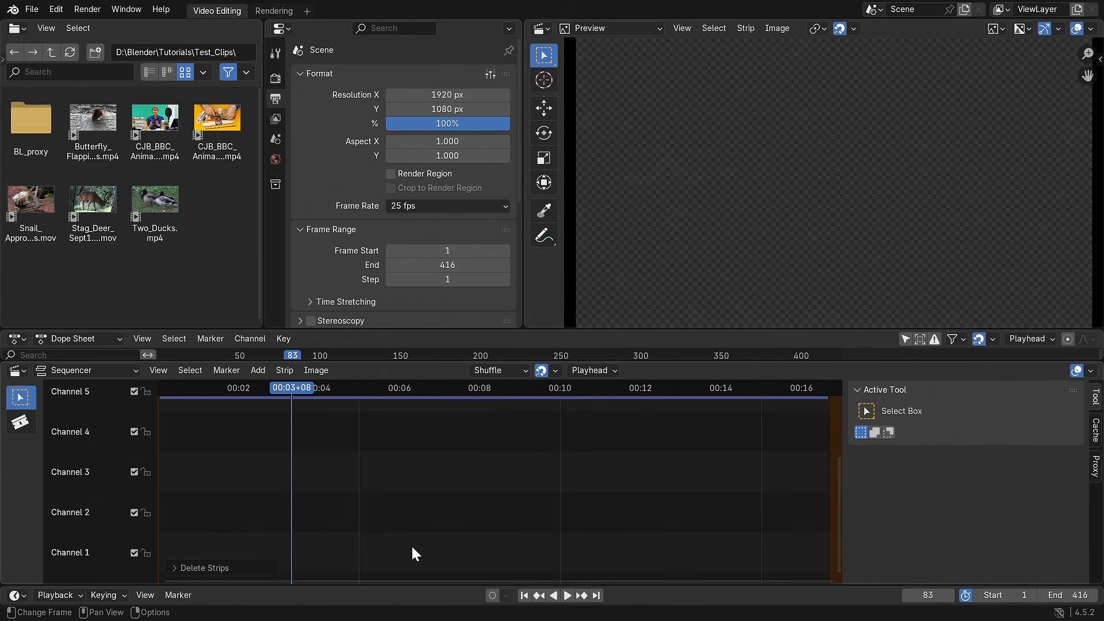
click(32, 12)
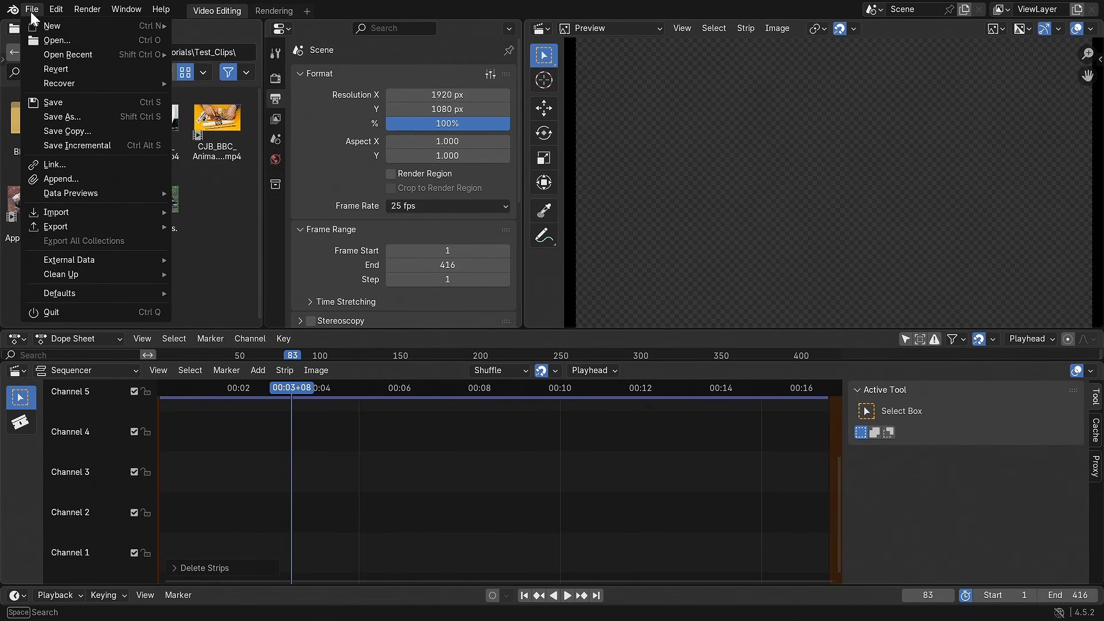
click(62, 117)
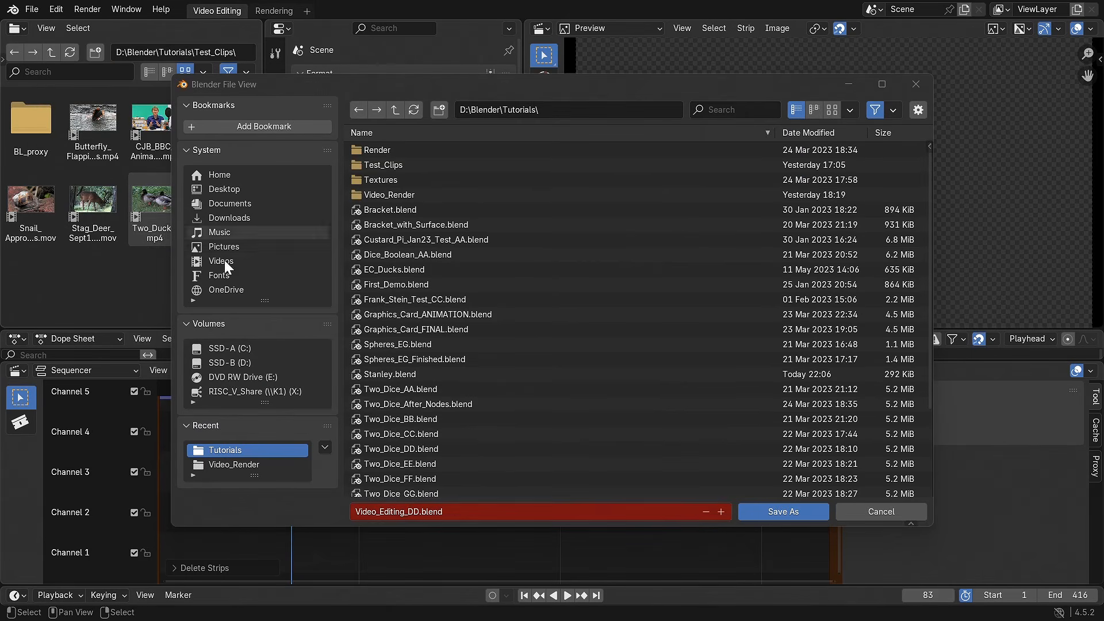
click(452, 520)
drag(452, 521, 344, 519)
text(Vi)
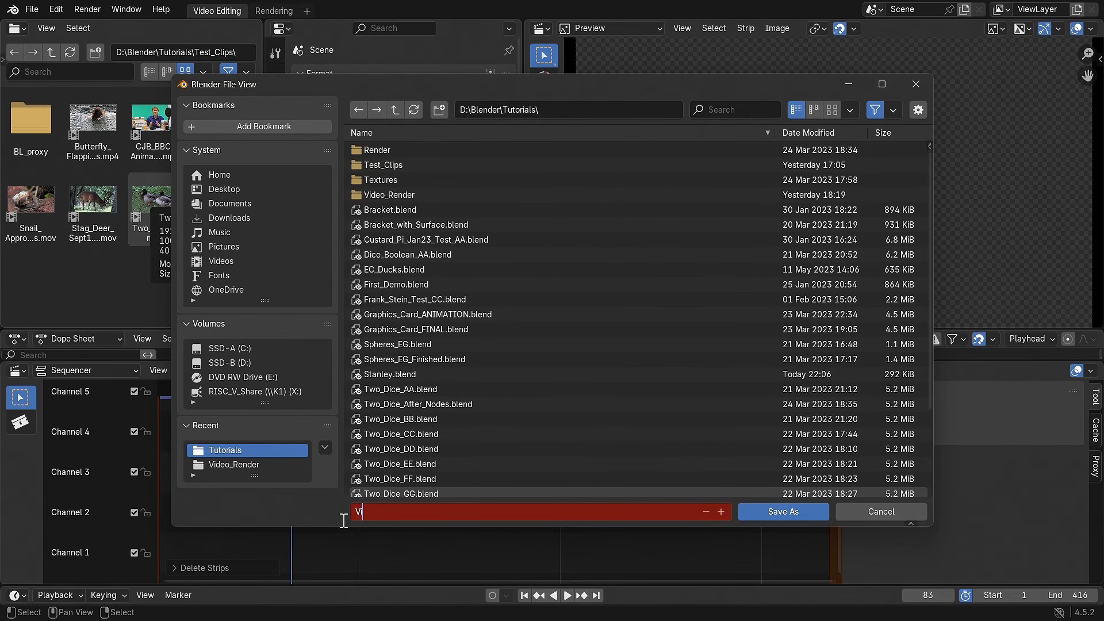
text(deo_Setup)
key(Return)
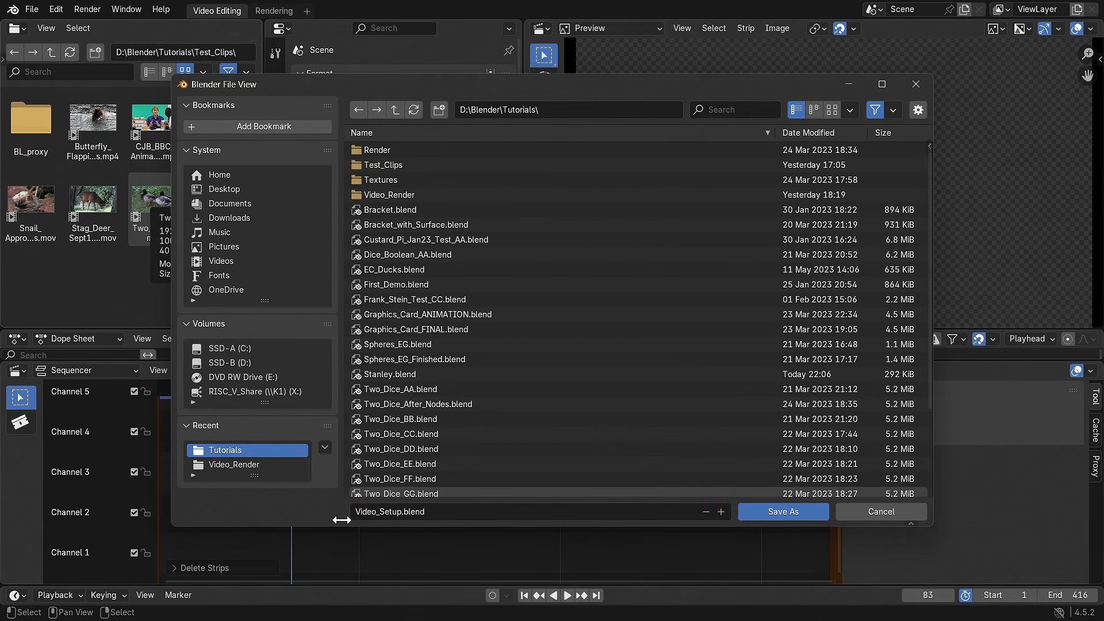
click(760, 514)
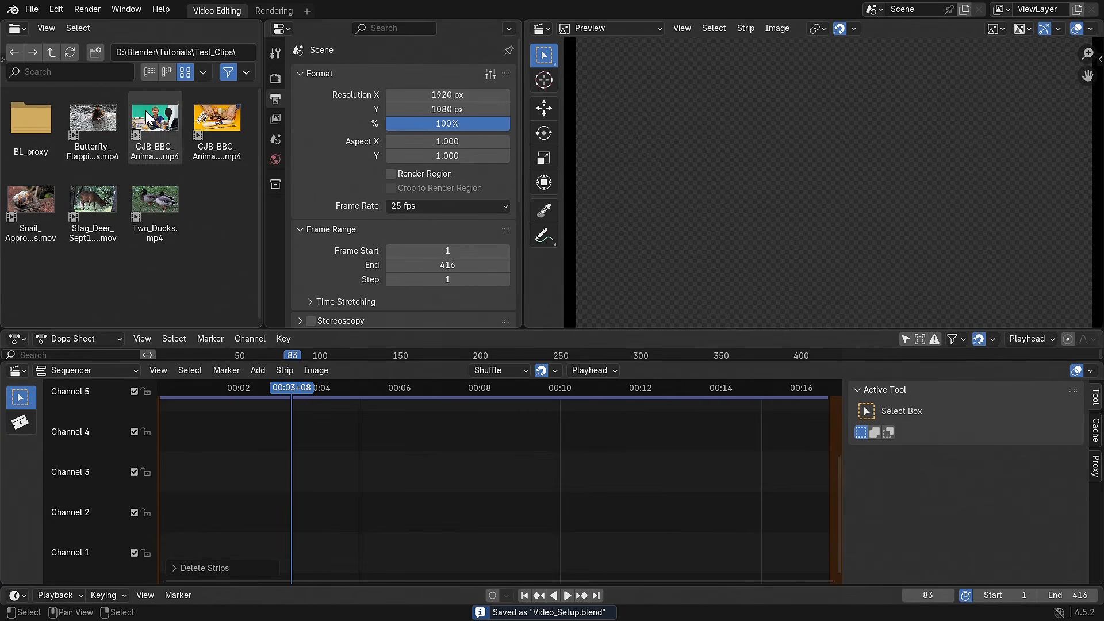
Step: Quit Blender, relaunch it from the desktop and reopen the recent file Video_Setup.blend
click(31, 9)
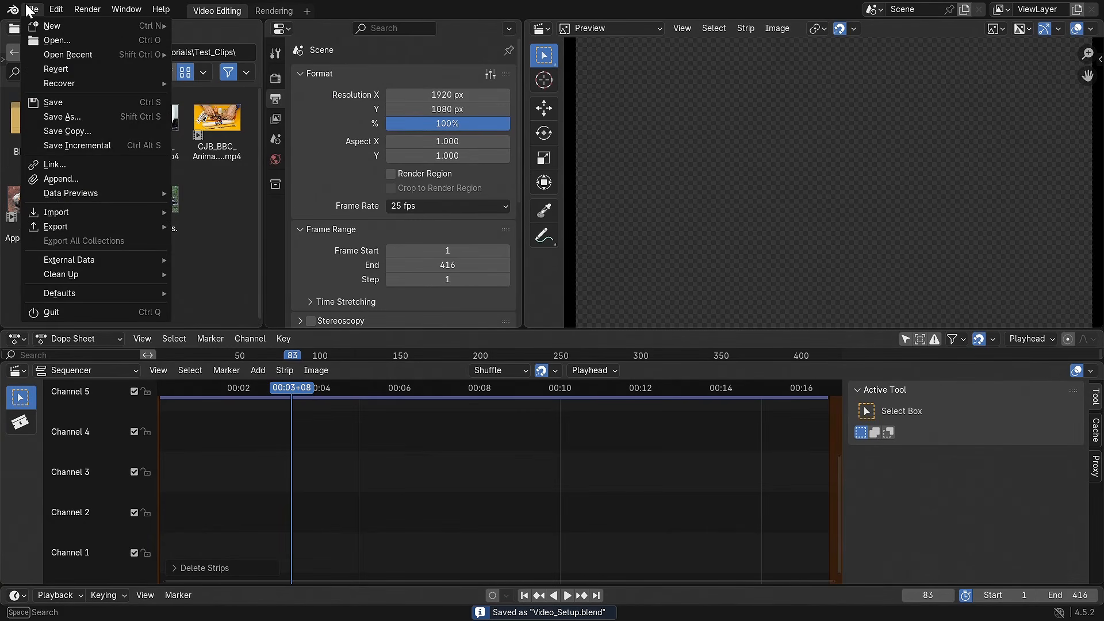
click(98, 310)
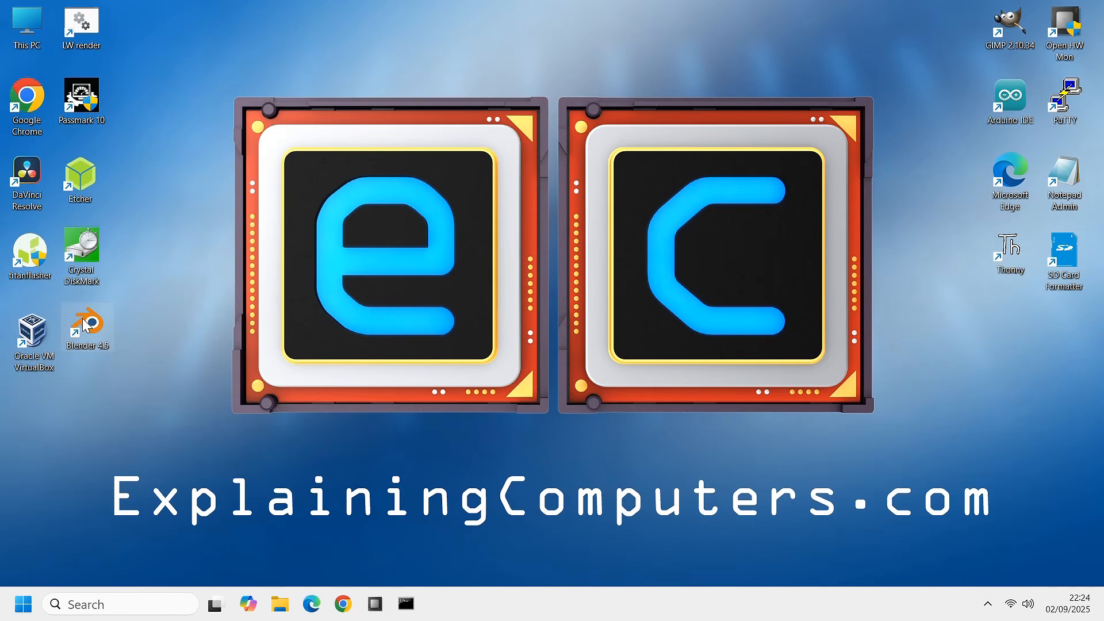
double_click(83, 320)
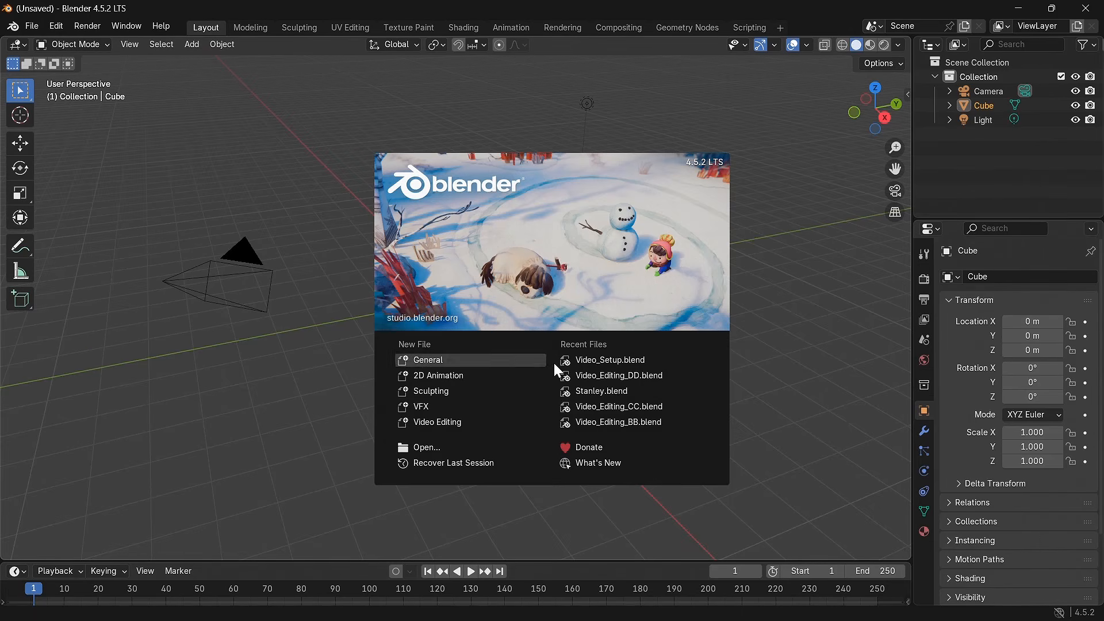
click(595, 360)
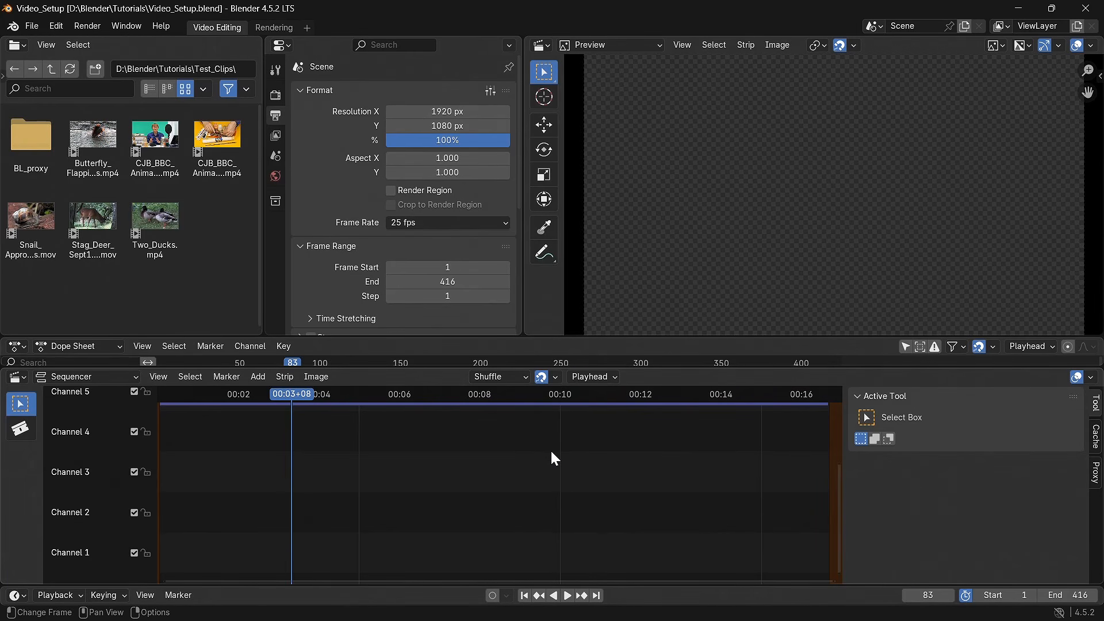